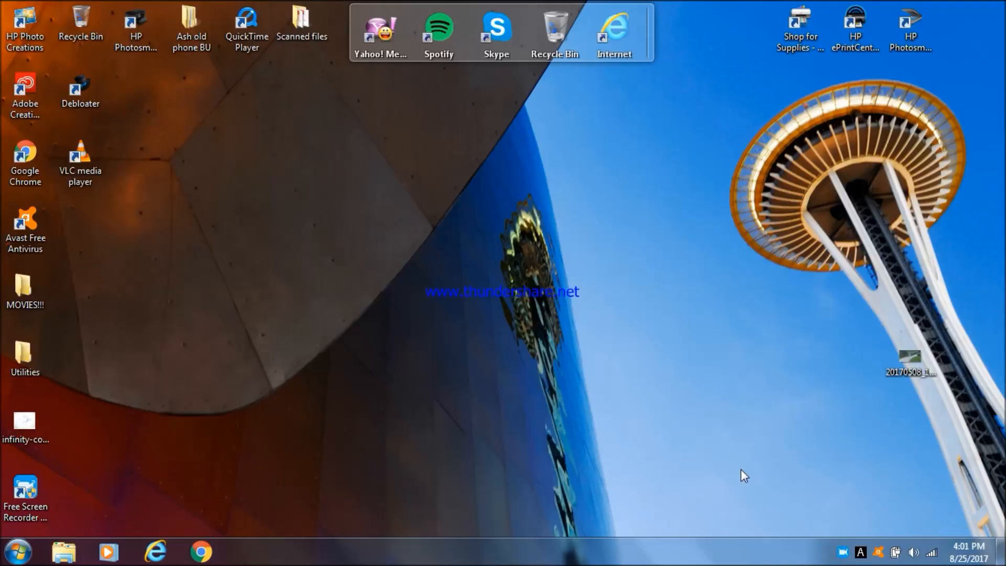
Launch OBS Studio from the Utilities folder on the desktop and close the folder window
double_click(38, 279)
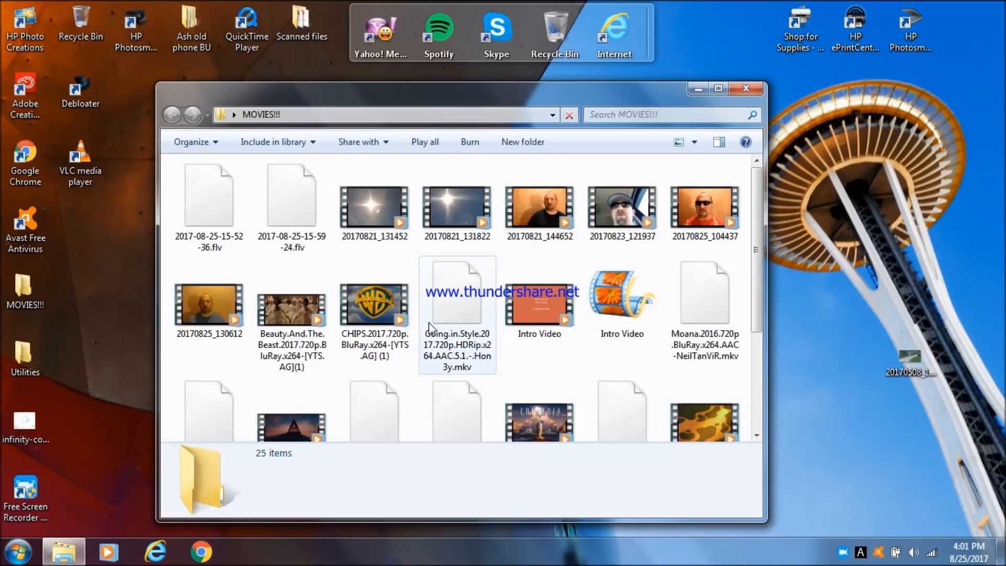
left_click(753, 88)
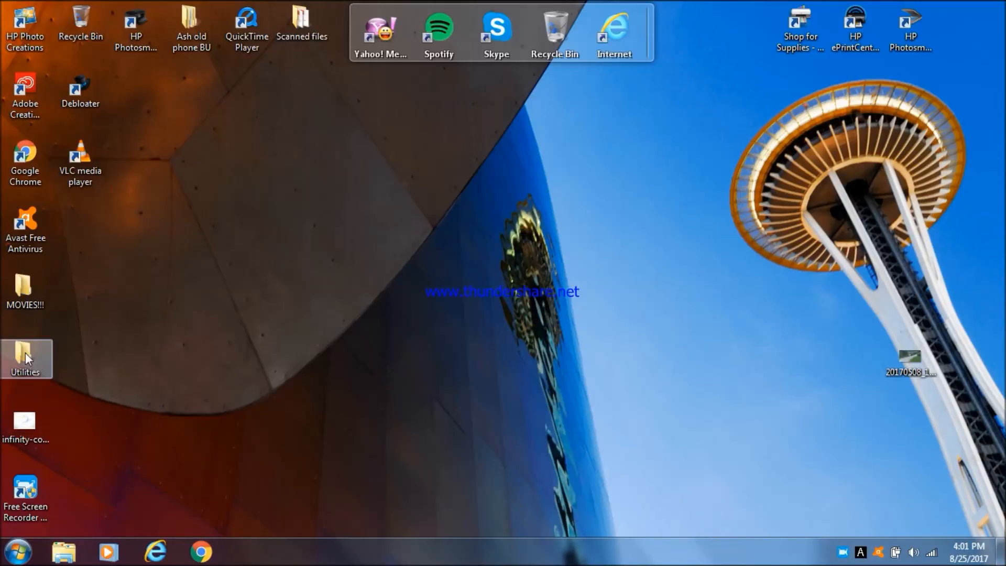
double_click(24, 351)
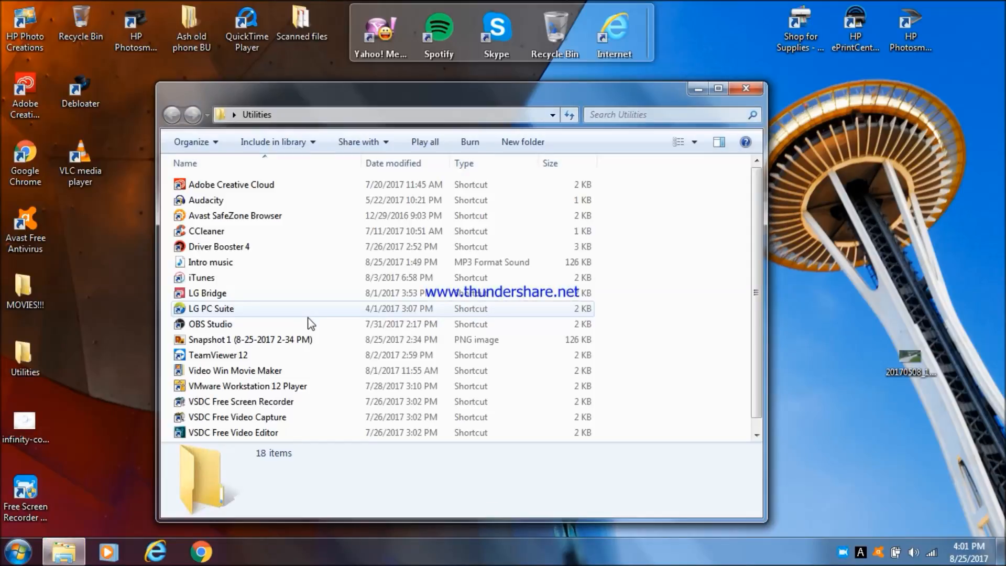
double_click(251, 323)
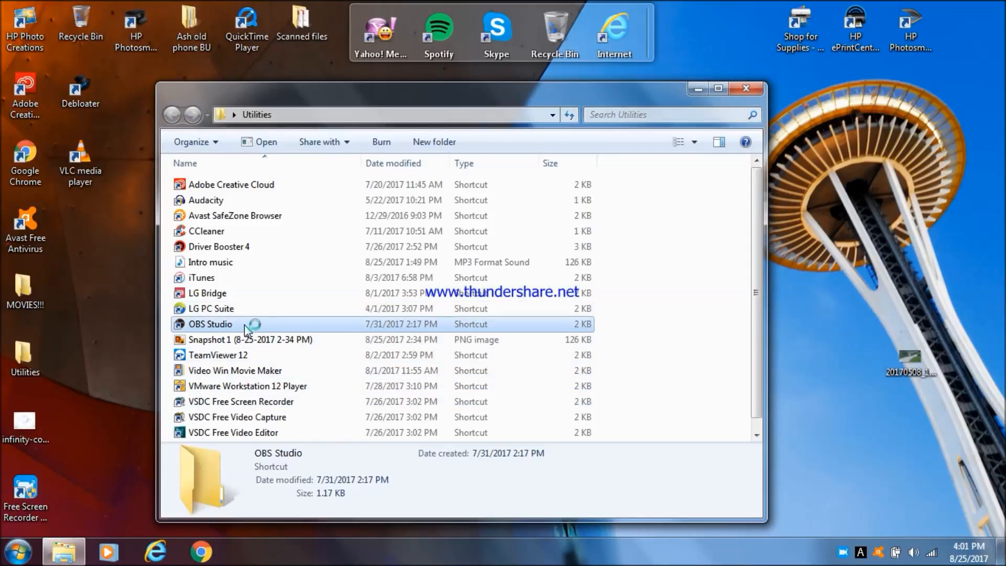
left_click(746, 88)
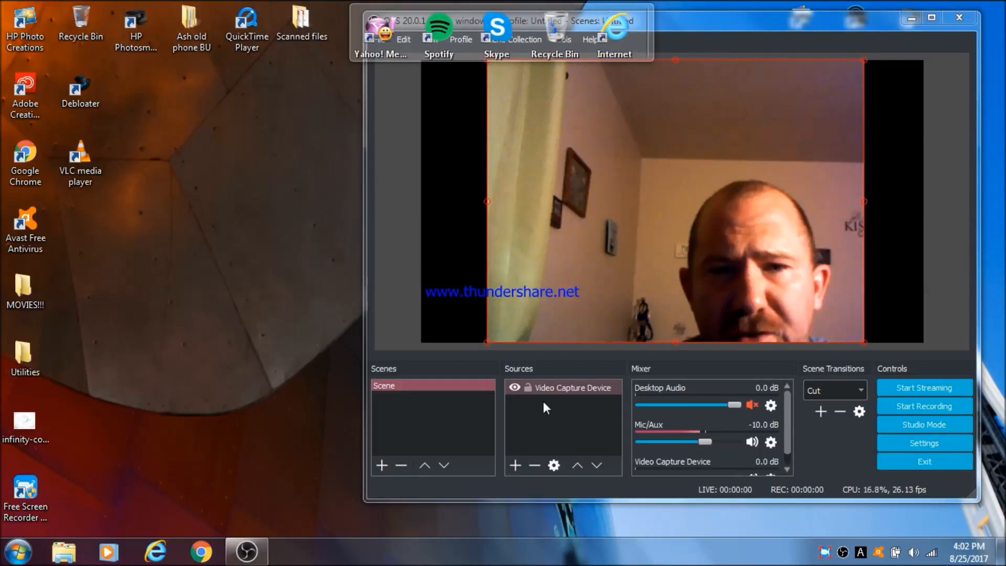
Hide the Video Capture Device source and remove it from the scene
left_click(514, 391)
left_click(513, 388)
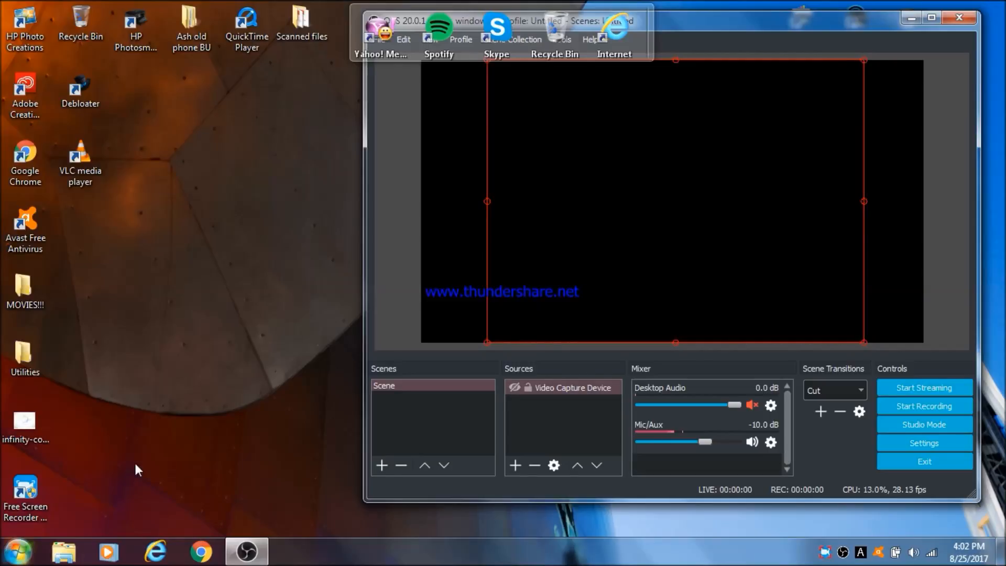
left_click(533, 465)
left_click(741, 280)
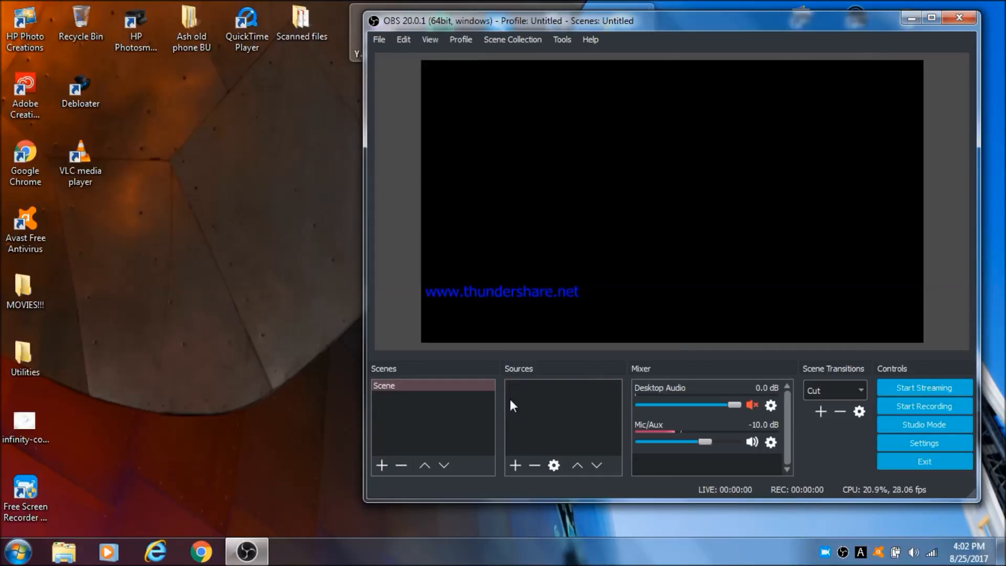
Check the computer's basic system information in Control Panel, including processor, memory and system type, and close it
left_click(19, 552)
left_click(255, 394)
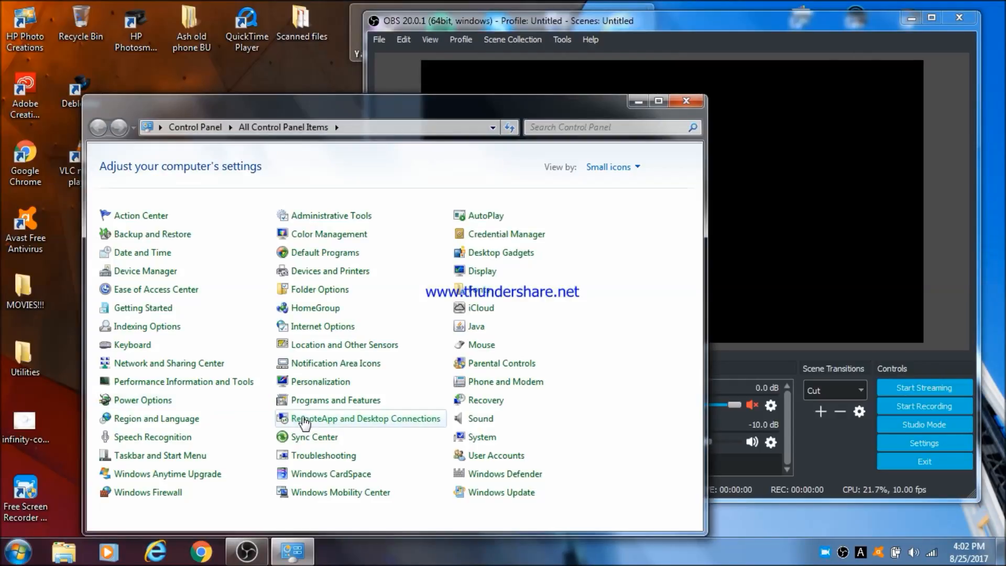
left_click(475, 439)
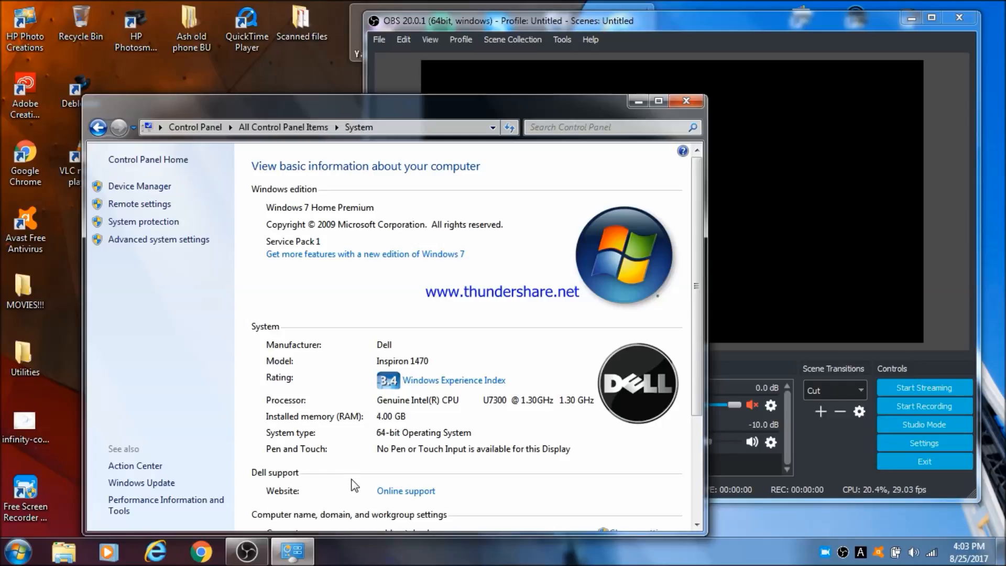
left_click(688, 101)
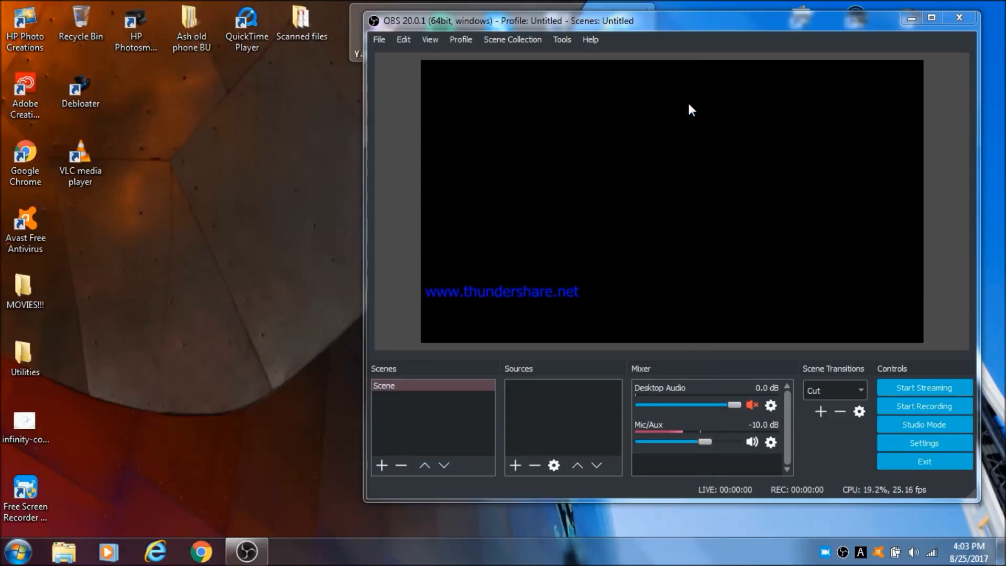
Move the OBS window toward the middle of the desktop, and switch Studio Mode on and off again
left_click_drag(696, 21, 467, 27)
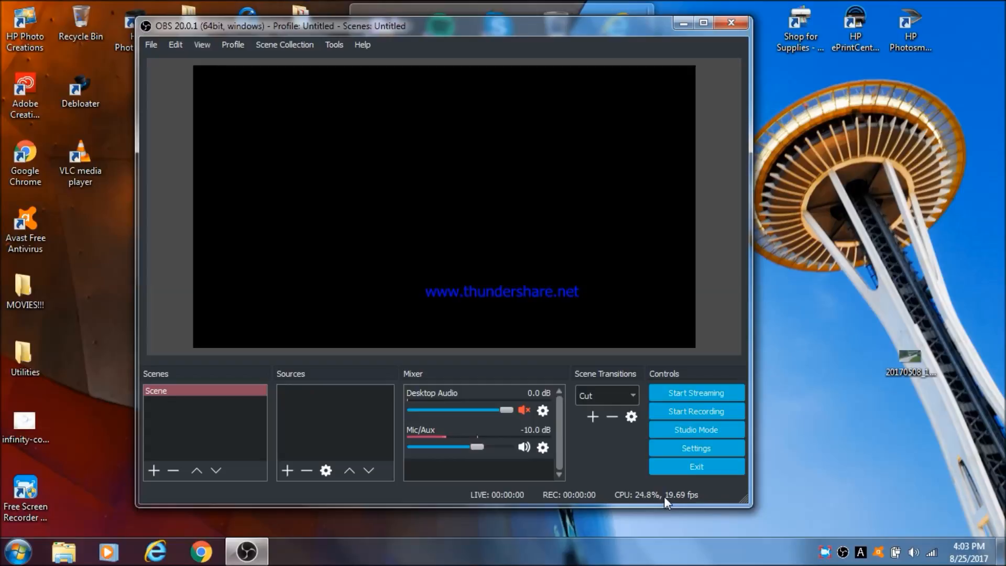
left_click(716, 429)
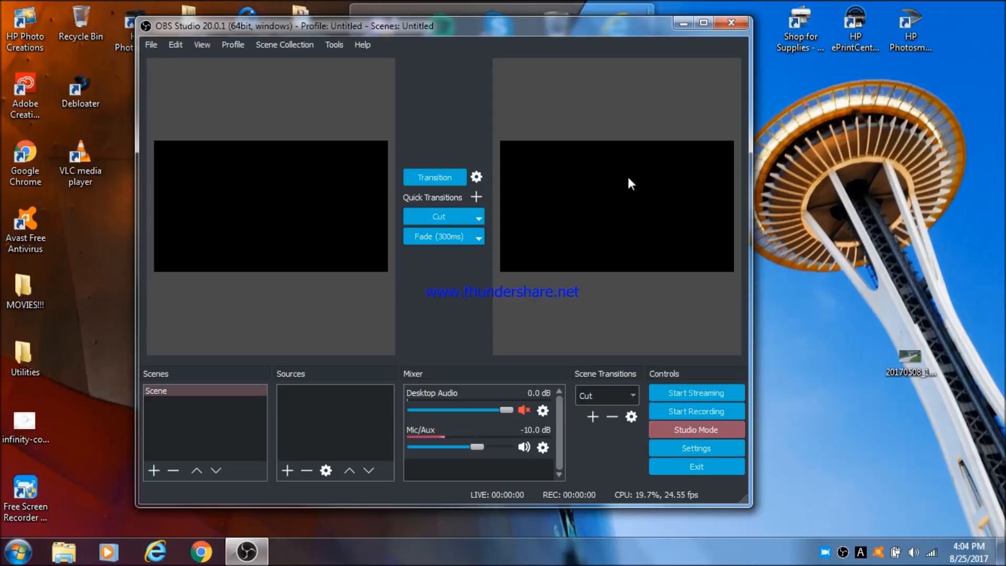
left_click(667, 429)
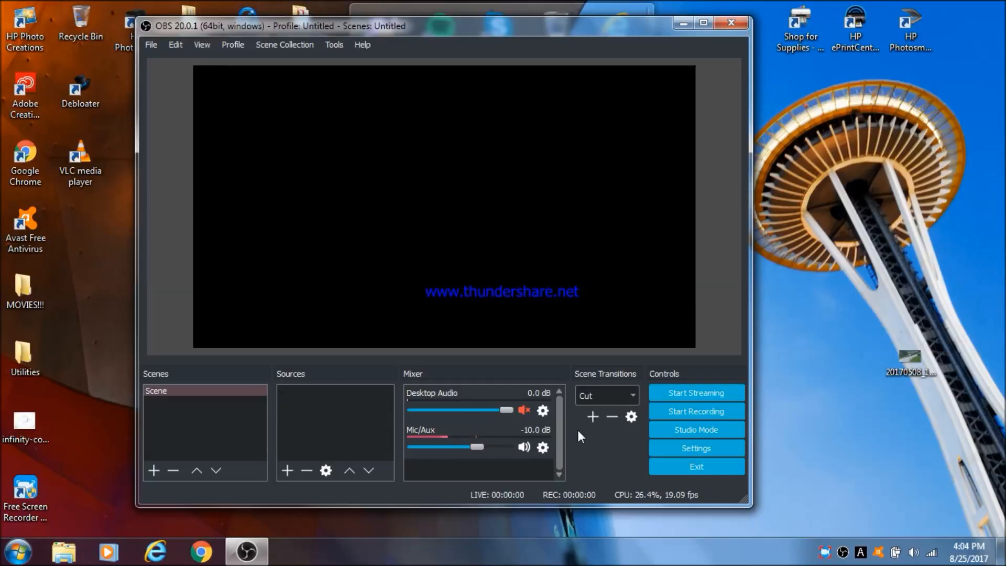
Switch to Chrome and open the Live Streaming dashboard in YouTube's Creator Studio
left_click(203, 556)
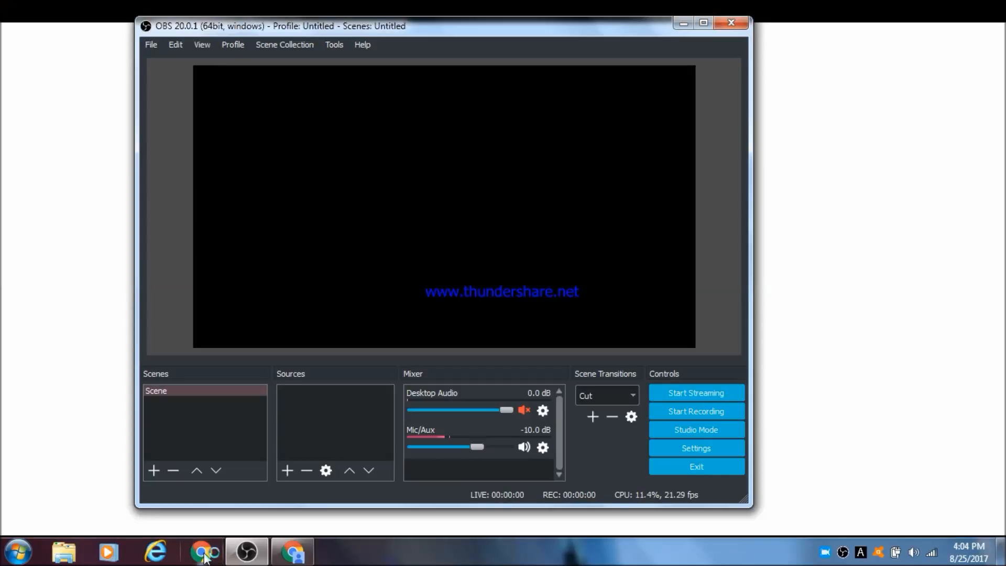
left_click(819, 12)
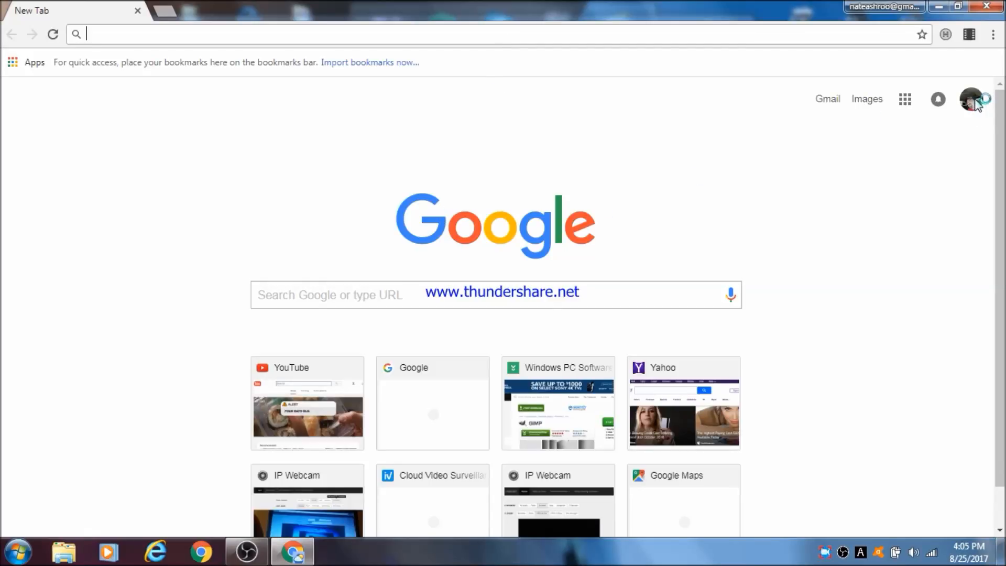
left_click(329, 397)
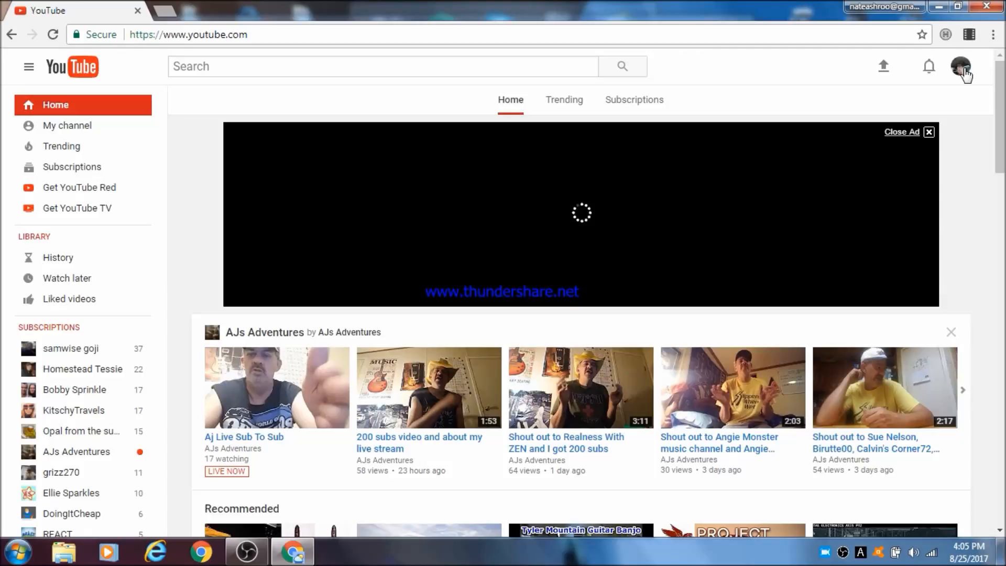
left_click(964, 74)
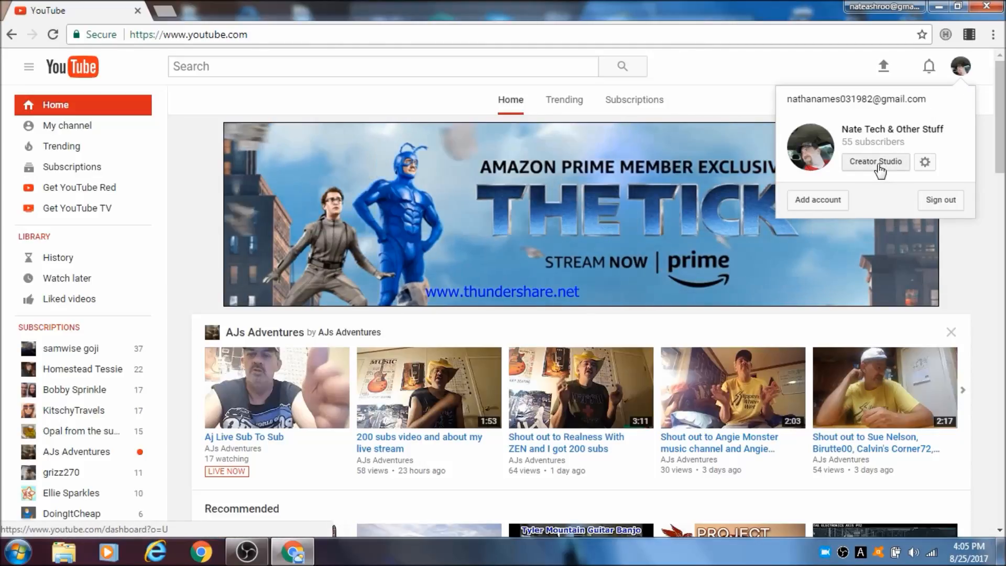
left_click(880, 162)
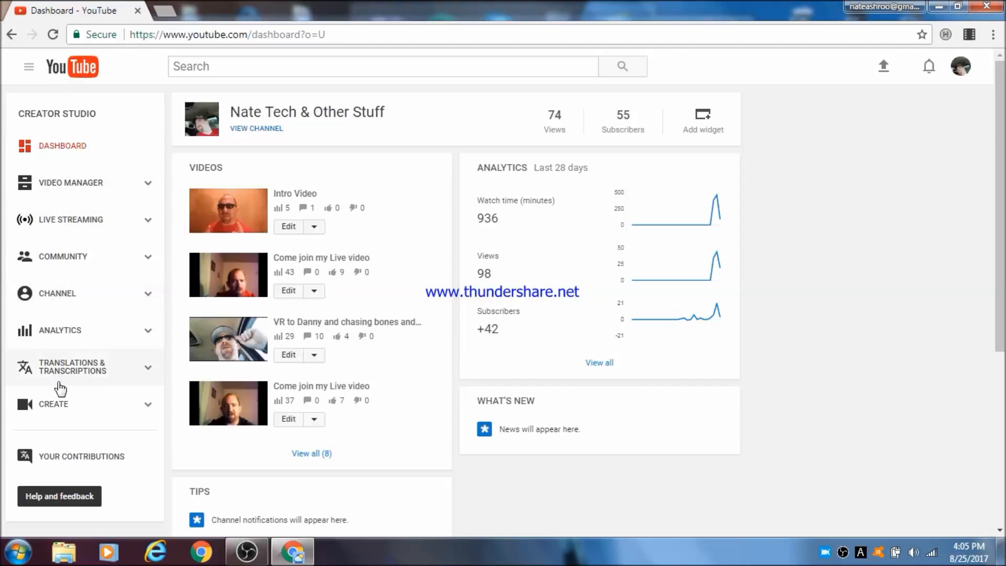
left_click(70, 221)
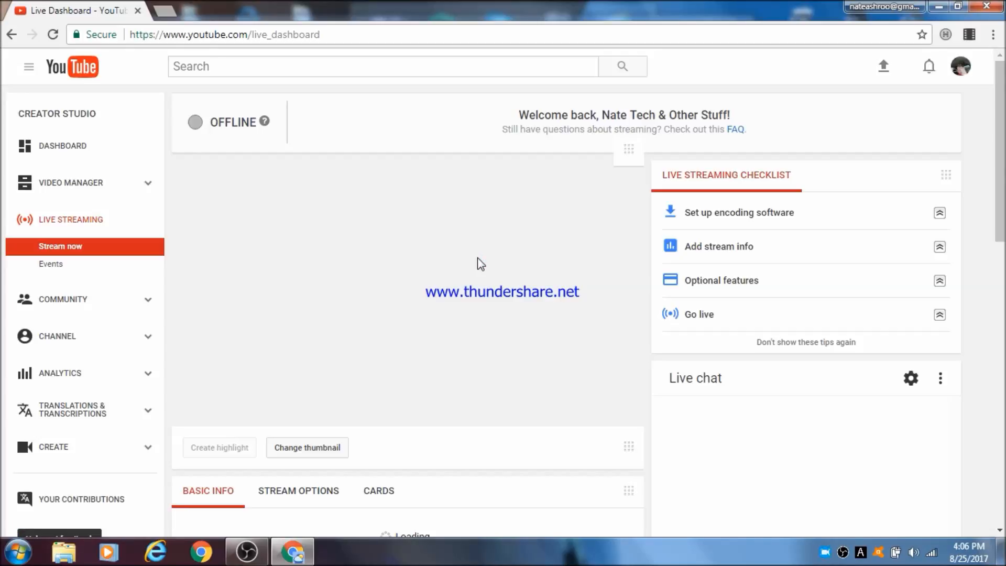
Select the masked stream name/key in the Encoder Setup section of the live dashboard and close the browser
scroll(481, 264, "down", 4)
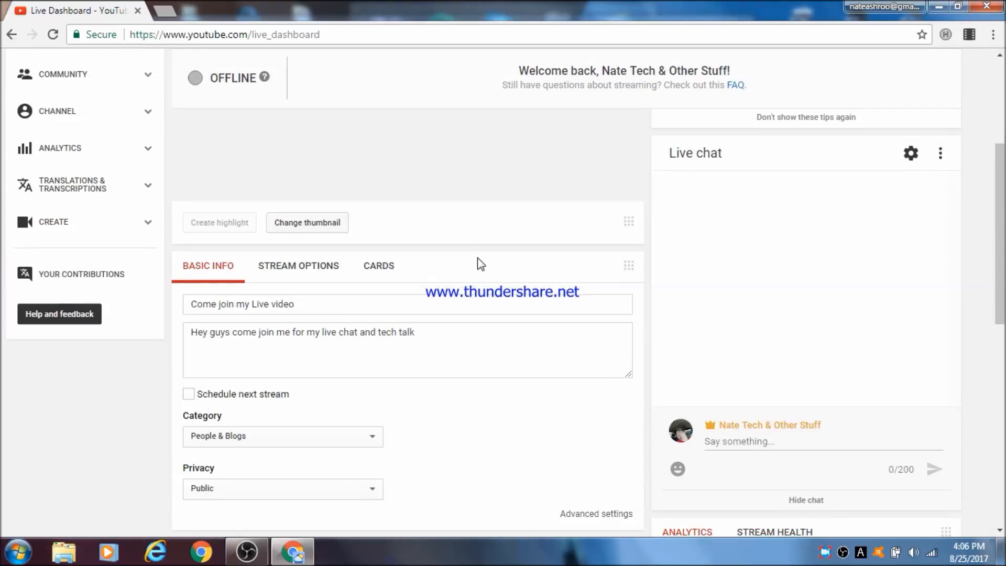
scroll(481, 264, "down", 7)
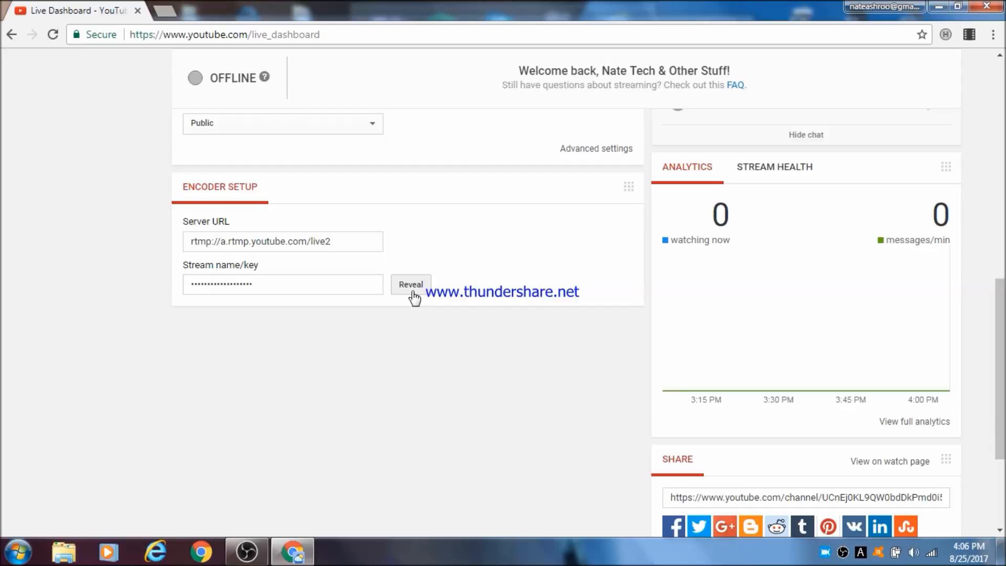
left_click(287, 284)
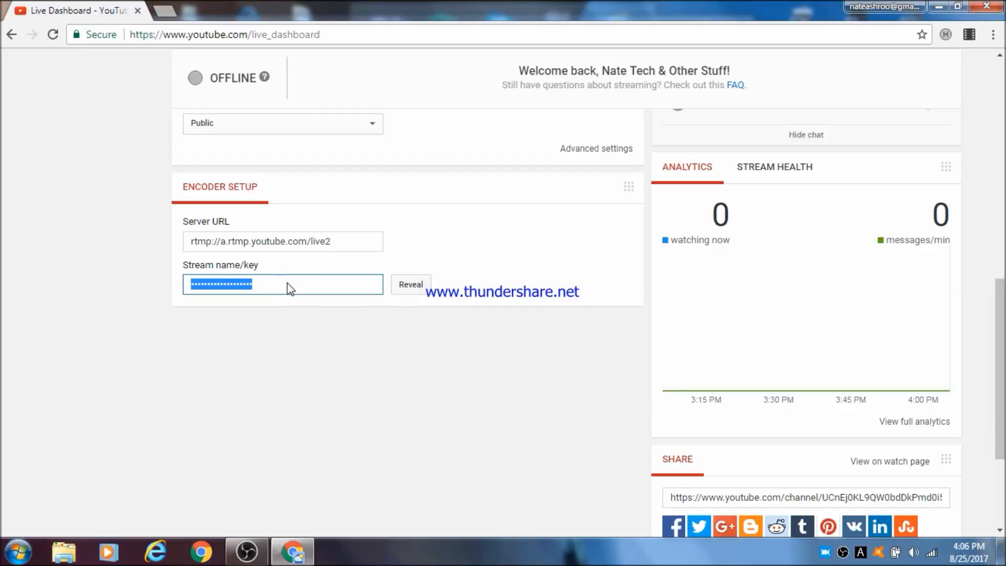
right_click(233, 286)
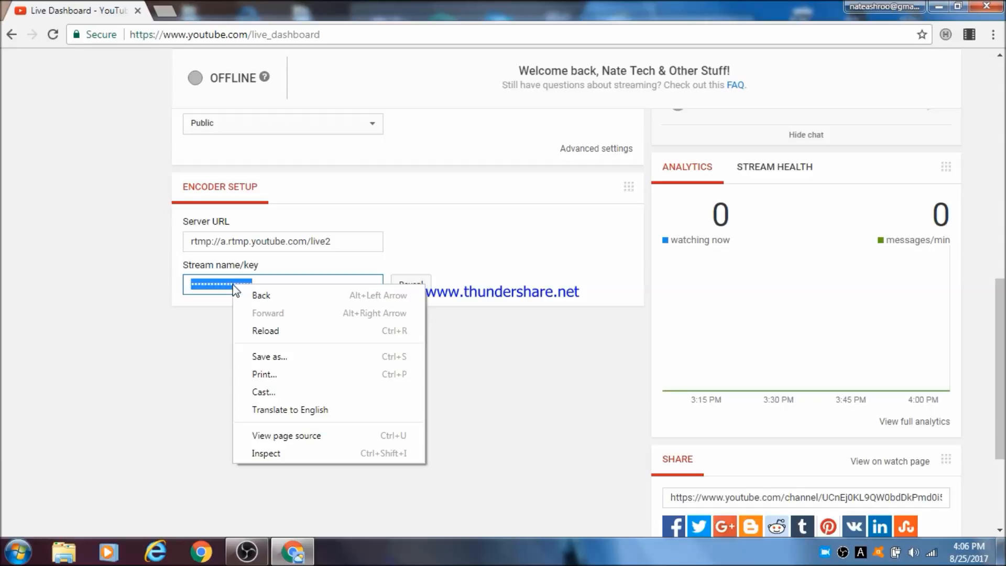
left_click(221, 318)
left_click(221, 319)
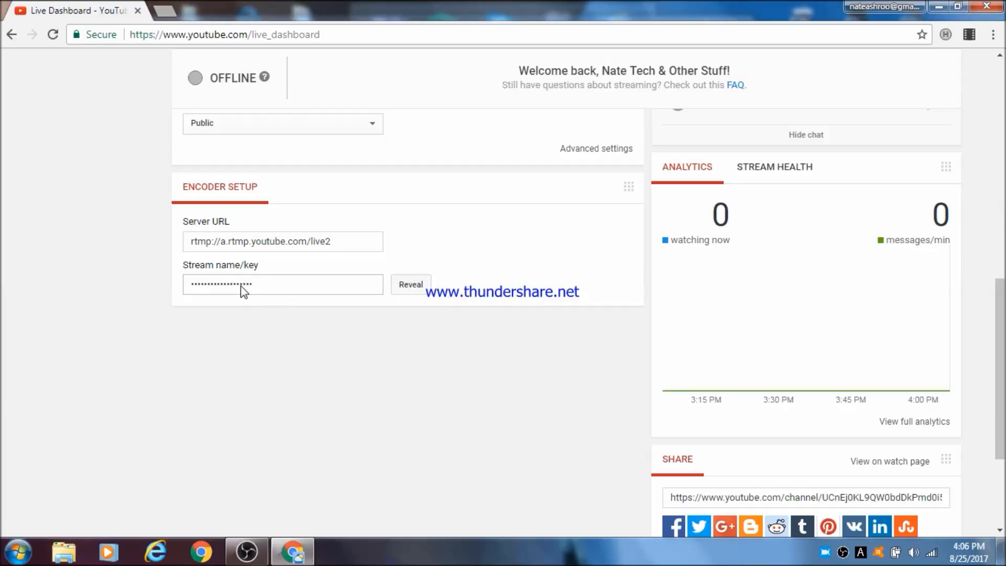
left_click_drag(279, 285, 190, 288)
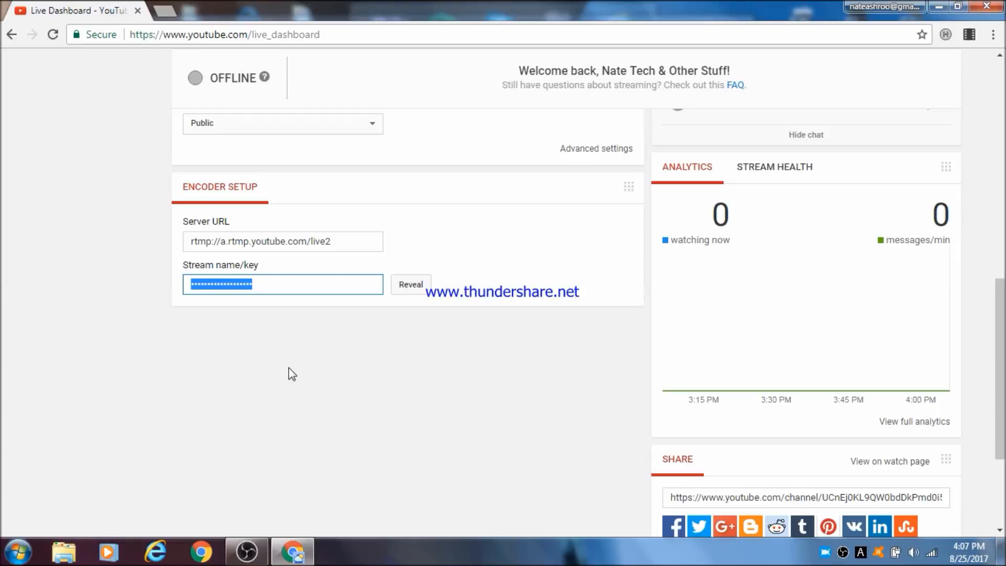
left_click(984, 7)
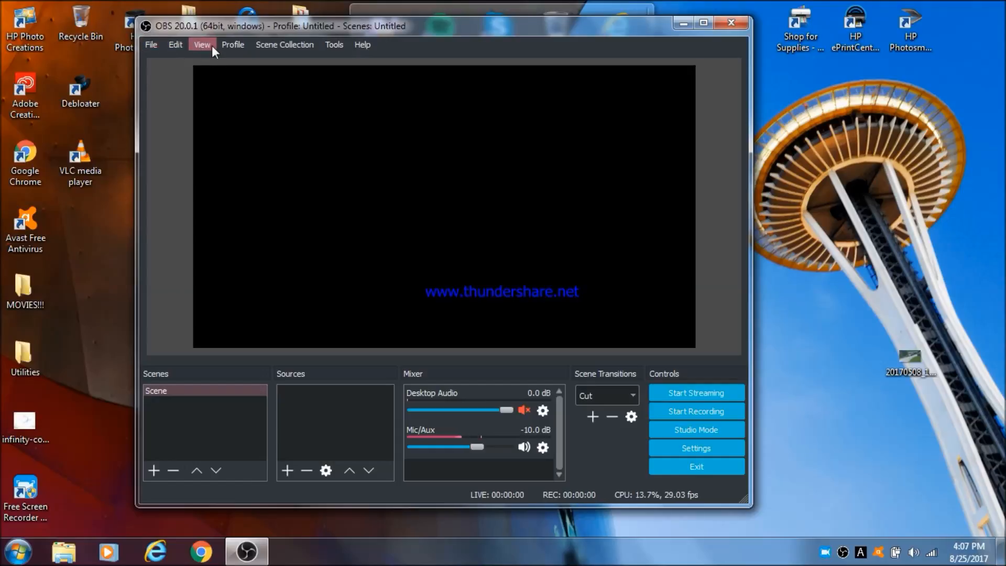
Start the Auto-Configuration Wizard optimized for streaming, keeping the current 1366x768 canvas resolution and the FPS option that prefers 60
left_click(340, 46)
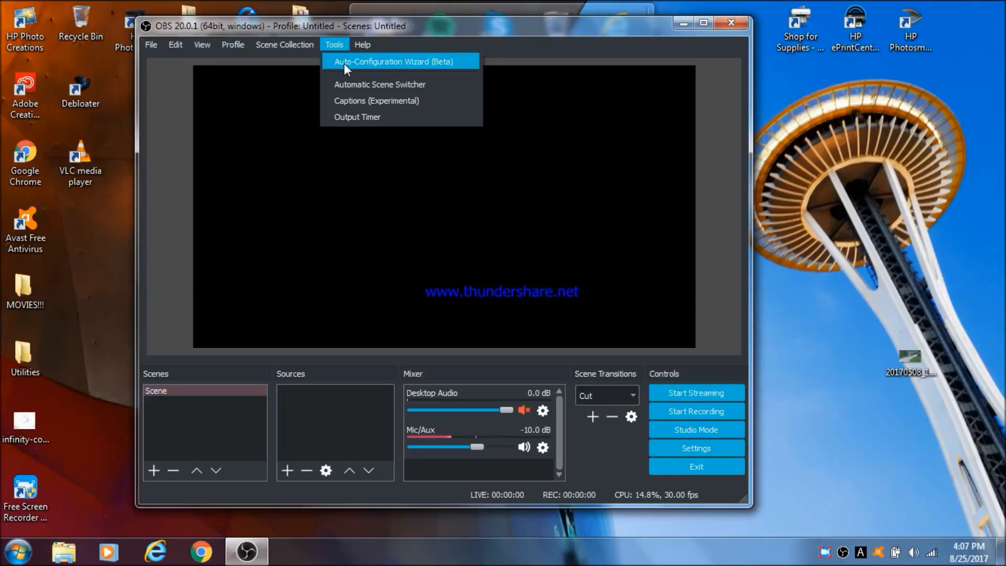
left_click(345, 65)
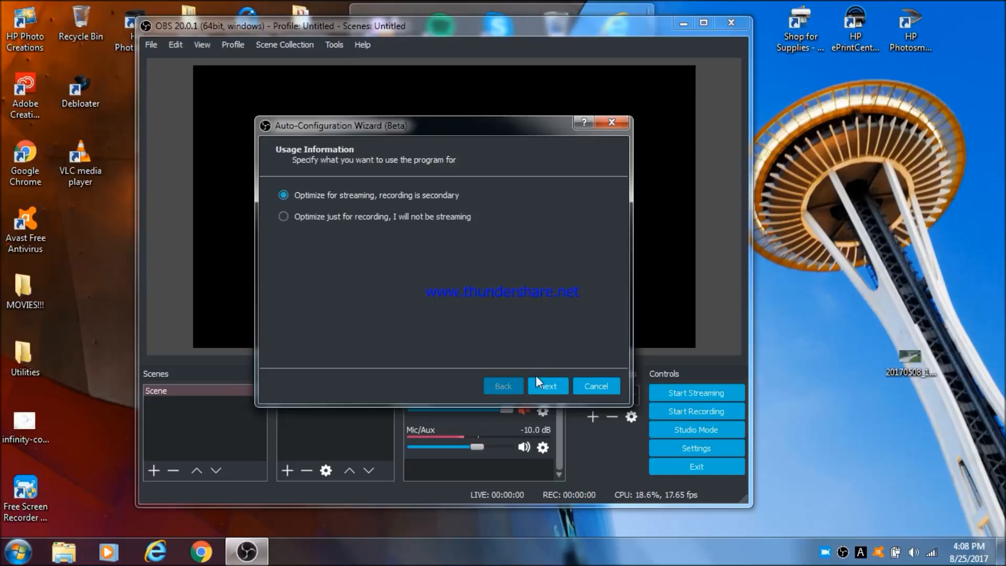
left_click(546, 386)
left_click(546, 386)
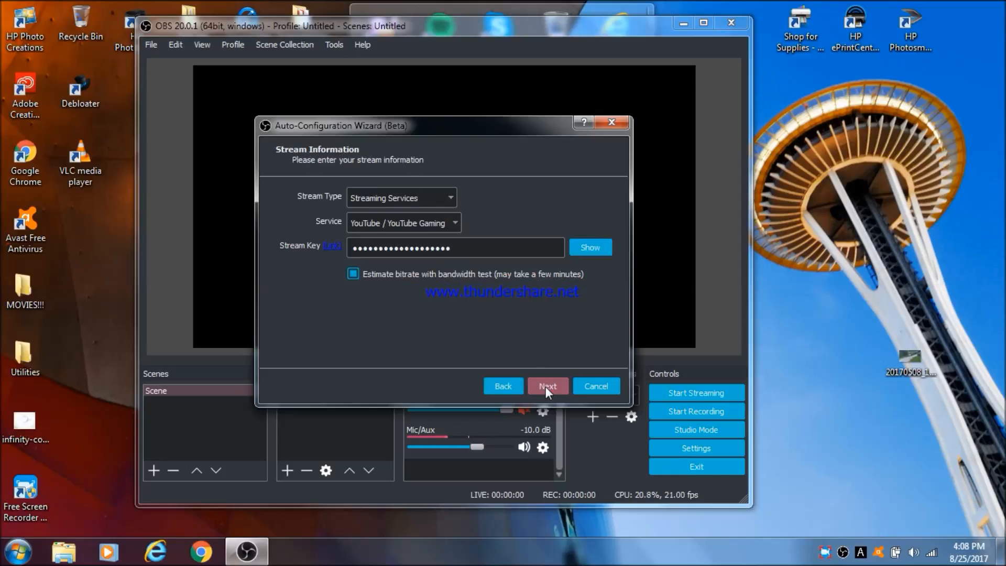
left_click(516, 388)
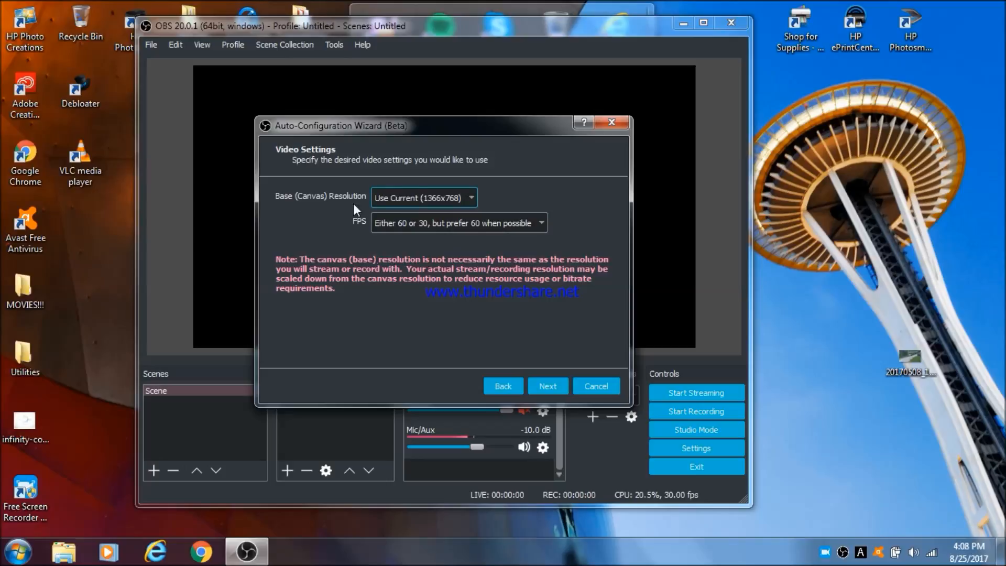
left_click(558, 384)
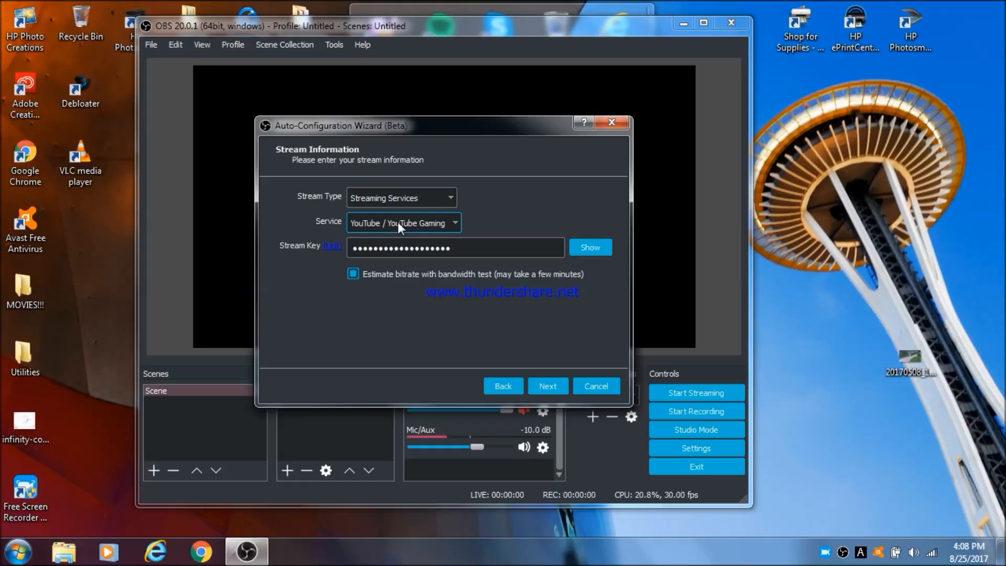
Keep Streaming Services as the stream type, choose YouTube / YouTube Gaming as the service, and submit the stream information with the bandwidth test enabled
left_click(421, 196)
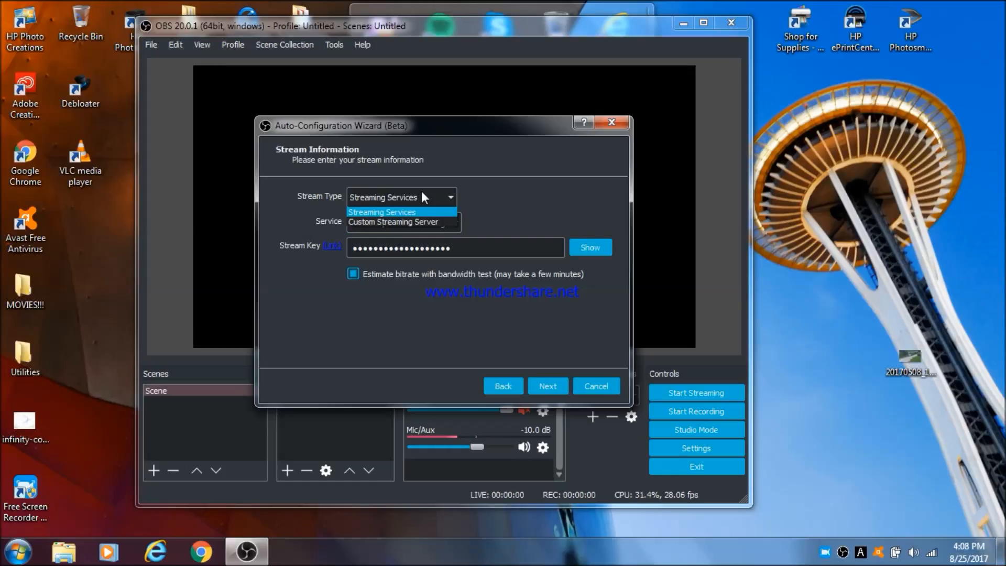
left_click(448, 222)
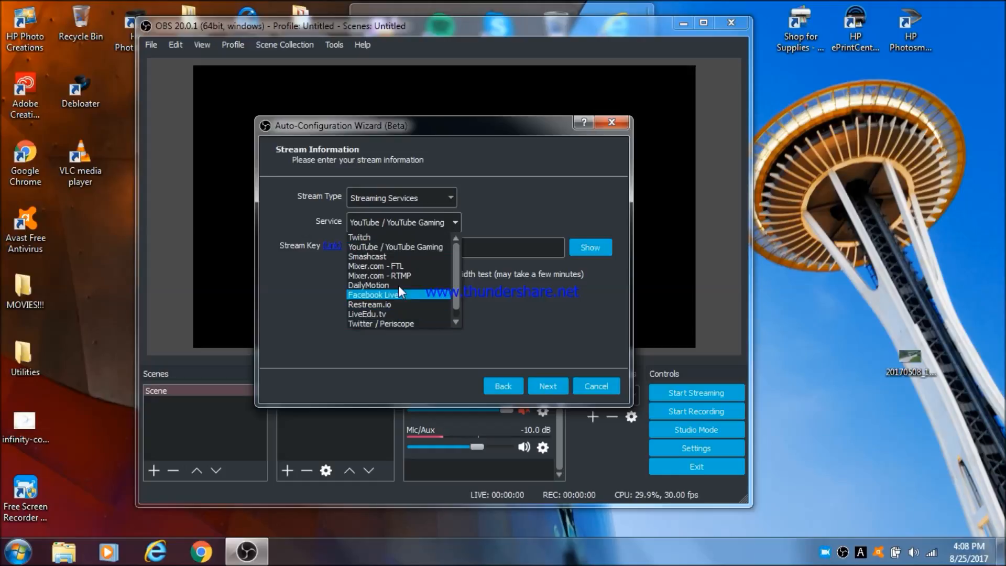
left_click(397, 247)
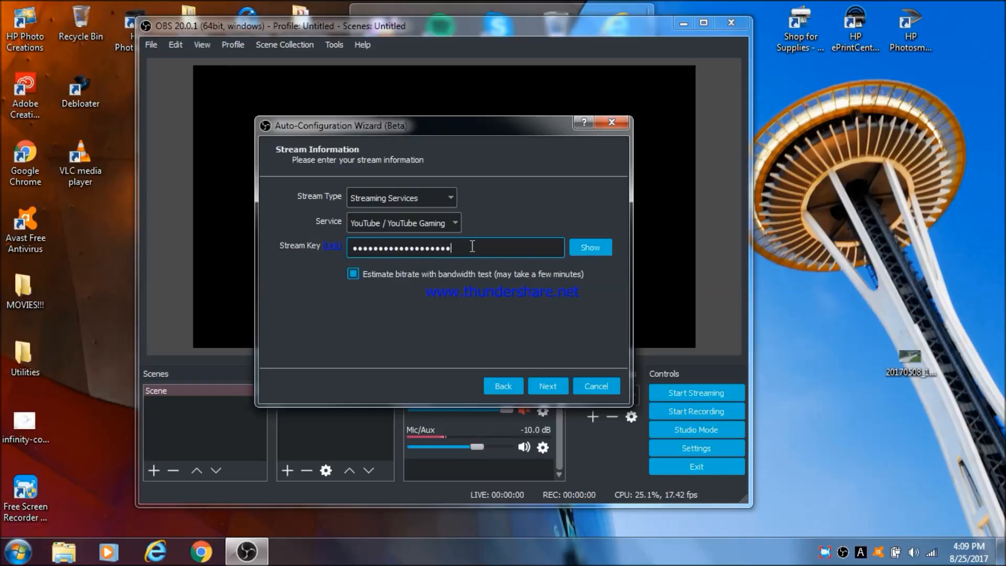
left_click(548, 388)
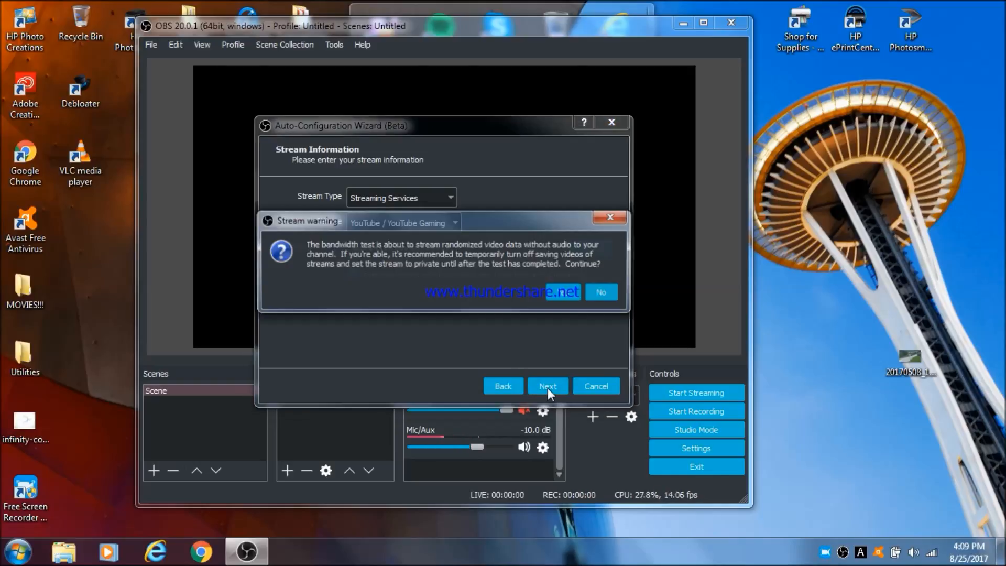
Allow the bandwidth test to run on the channel and apply the settings recommended by the Auto-Configuration Wizard
left_click(558, 292)
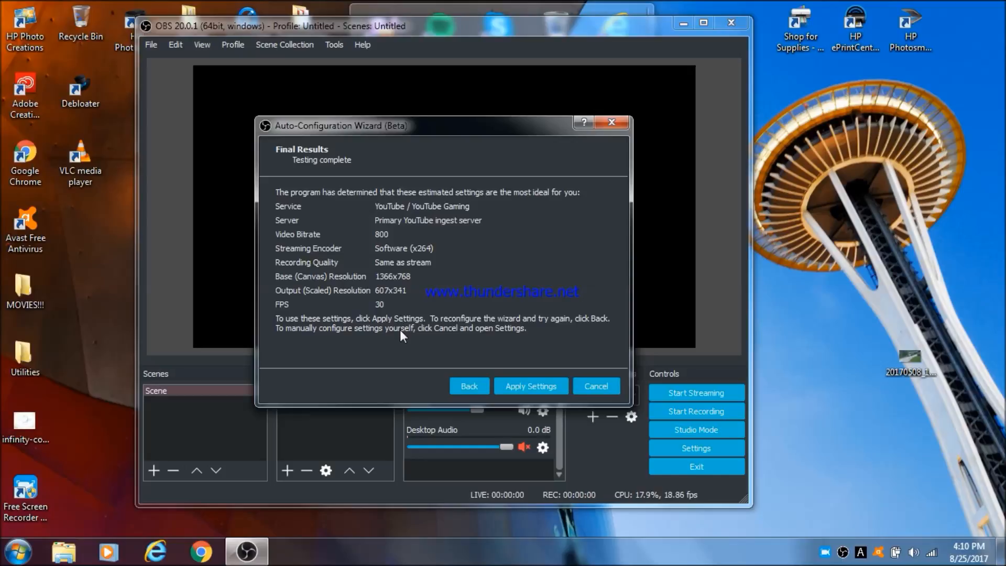
left_click(526, 385)
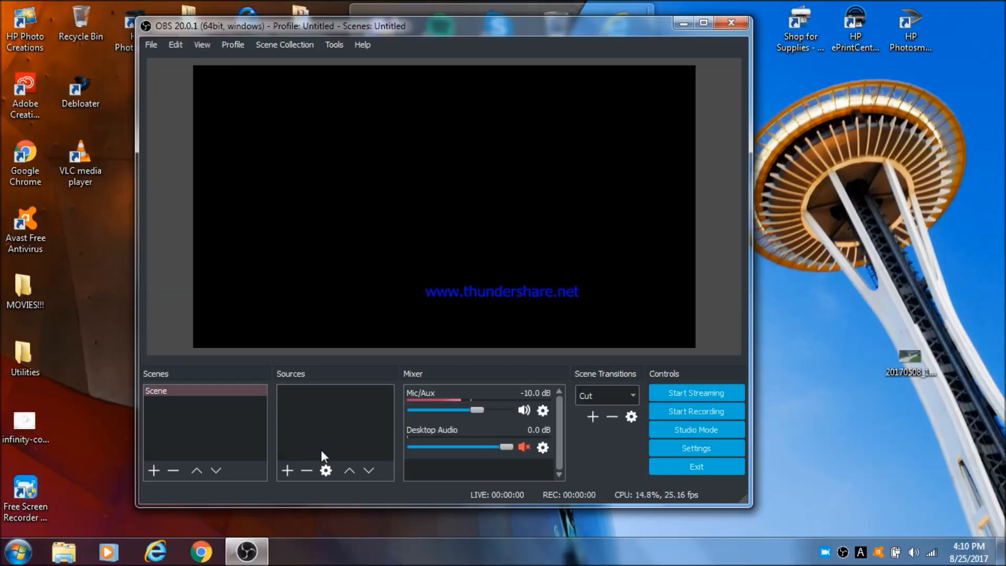
Switch to Chrome, go to YouTube, and open the Live Streaming dashboard from the channel's Creator Studio
left_click(202, 560)
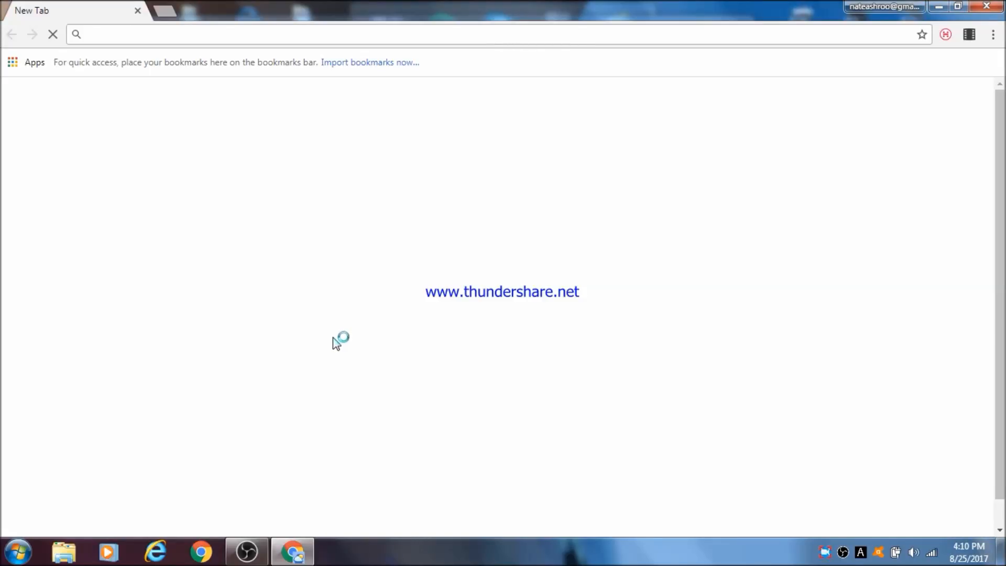
left_click(317, 362)
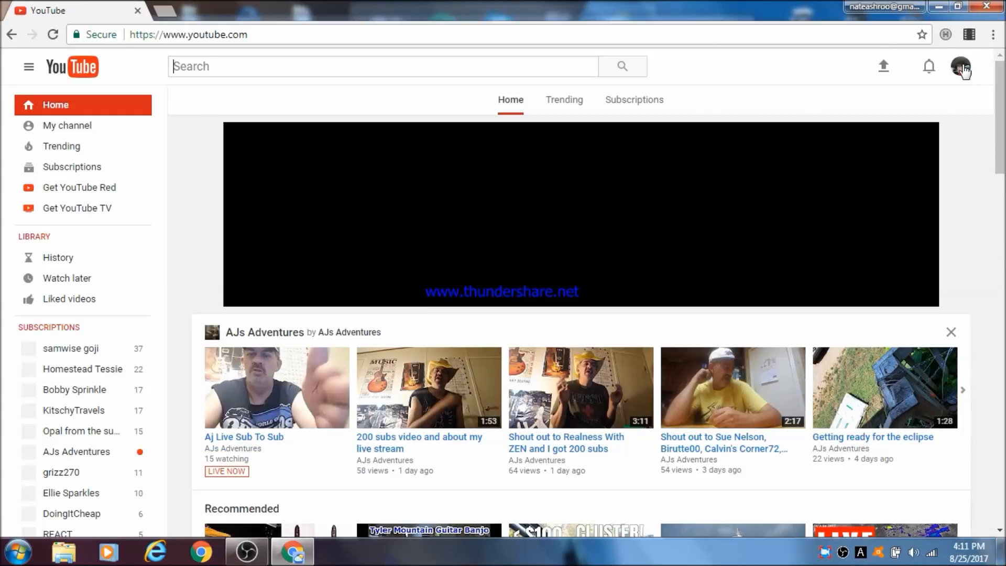
left_click(962, 68)
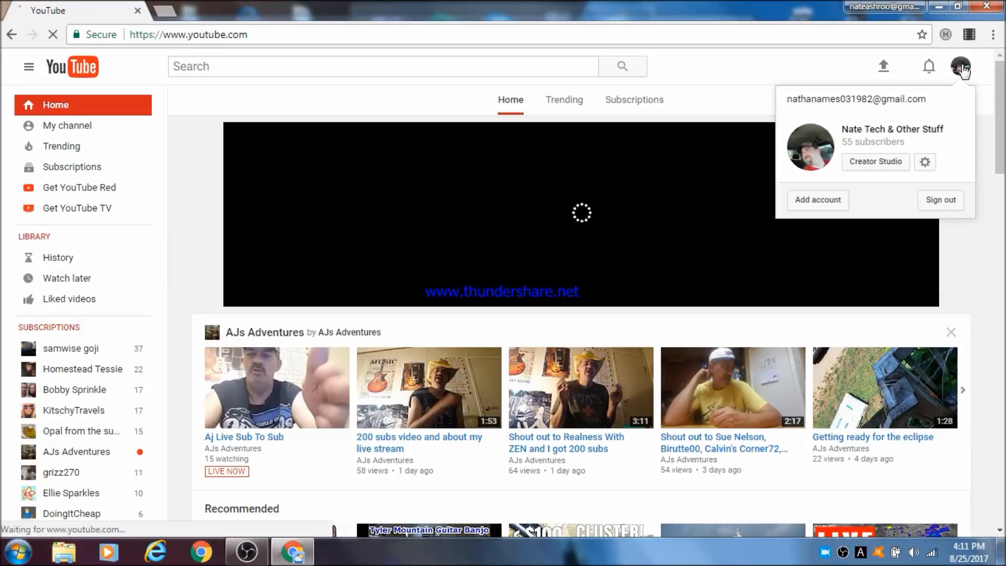
left_click(882, 166)
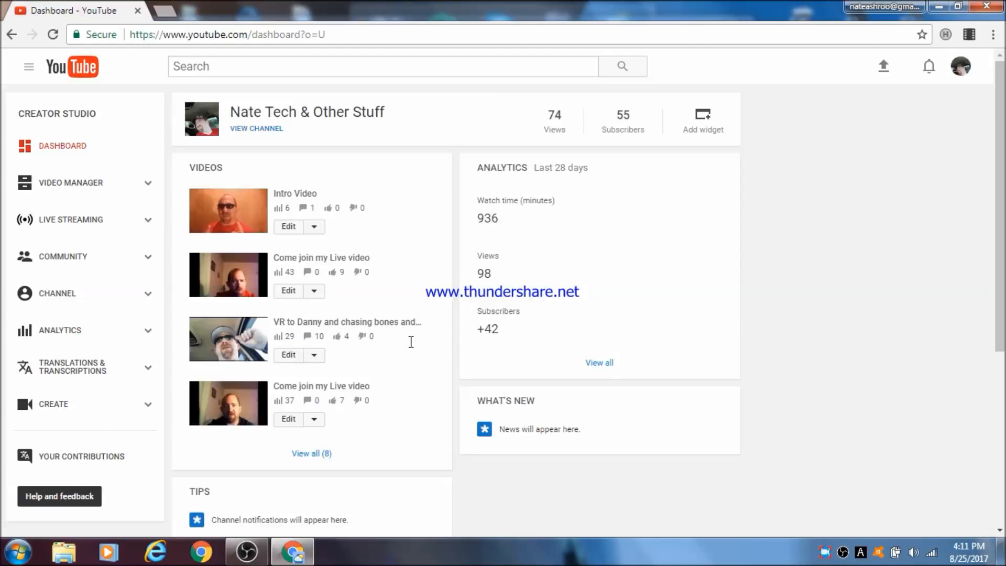
left_click(88, 220)
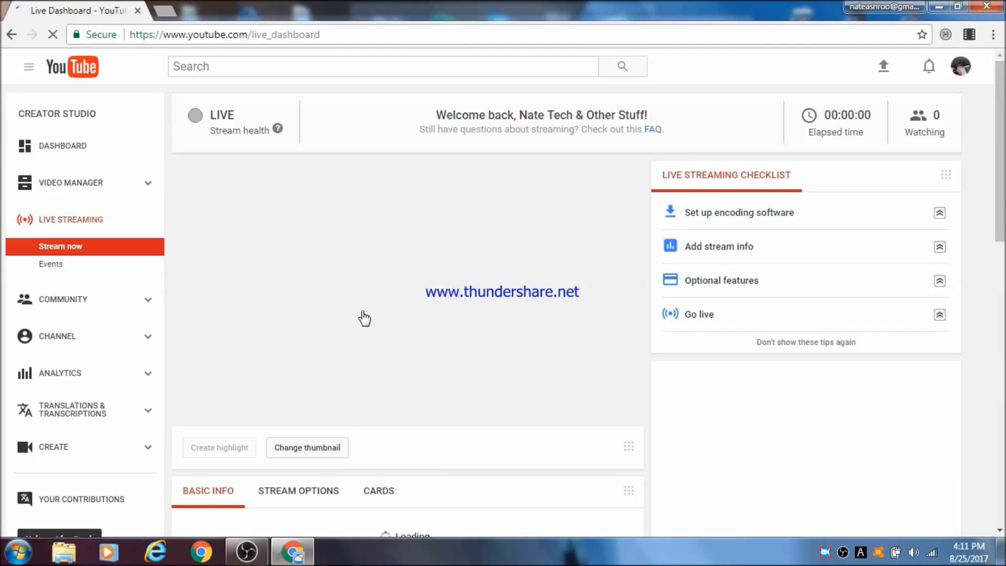
Replace the stream title in the live dashboard's basic info with "Tutorial for OBS"
scroll(388, 311, "down", 1)
scroll(388, 311, "down", 1)
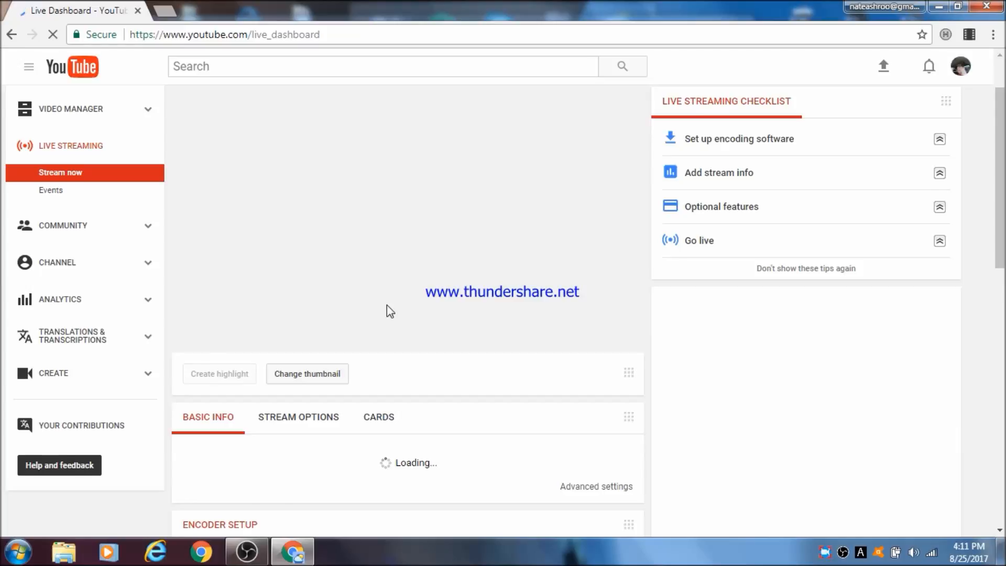
scroll(387, 305, "down", 2)
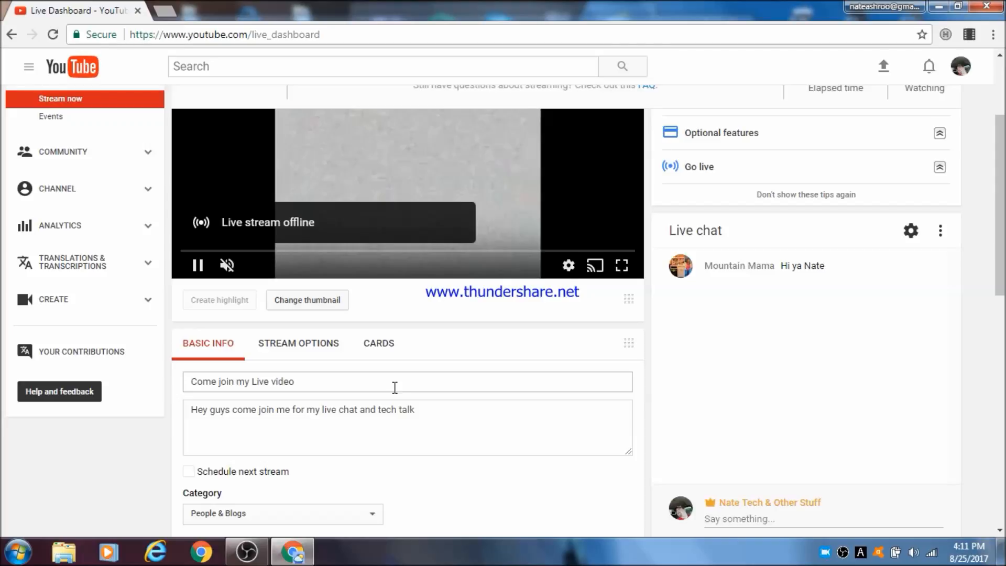
left_click(325, 383)
left_click_drag(242, 378, 186, 385)
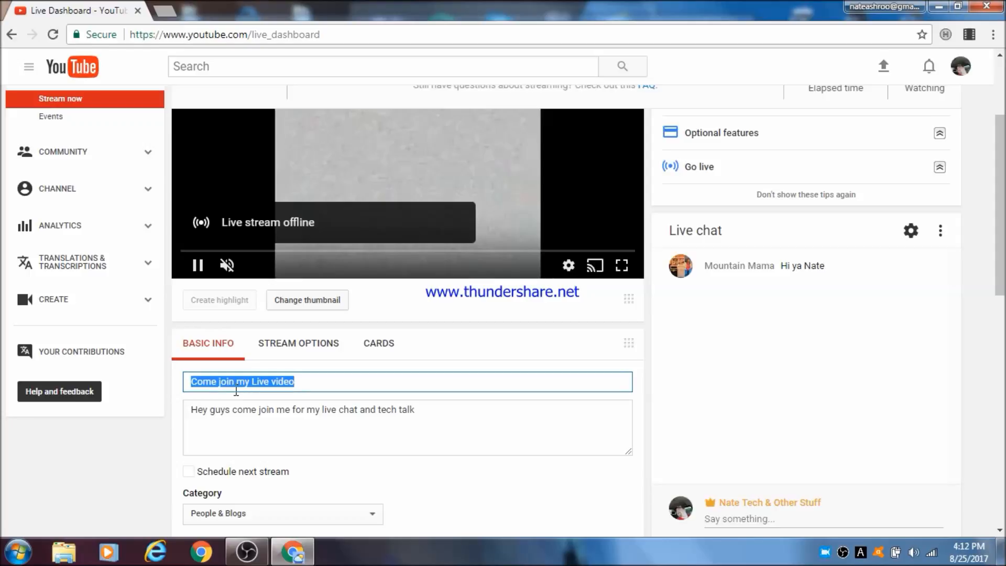
type("Tu")
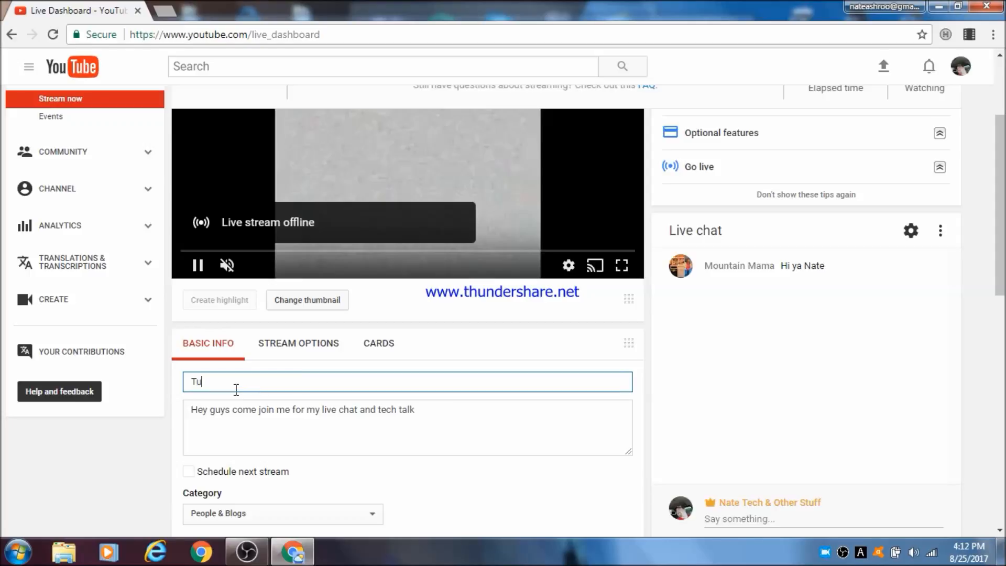
type("torial for OBS")
Replace the stream description with "This is a tutorial for OBS video software,"
left_click_drag(418, 412, 171, 413)
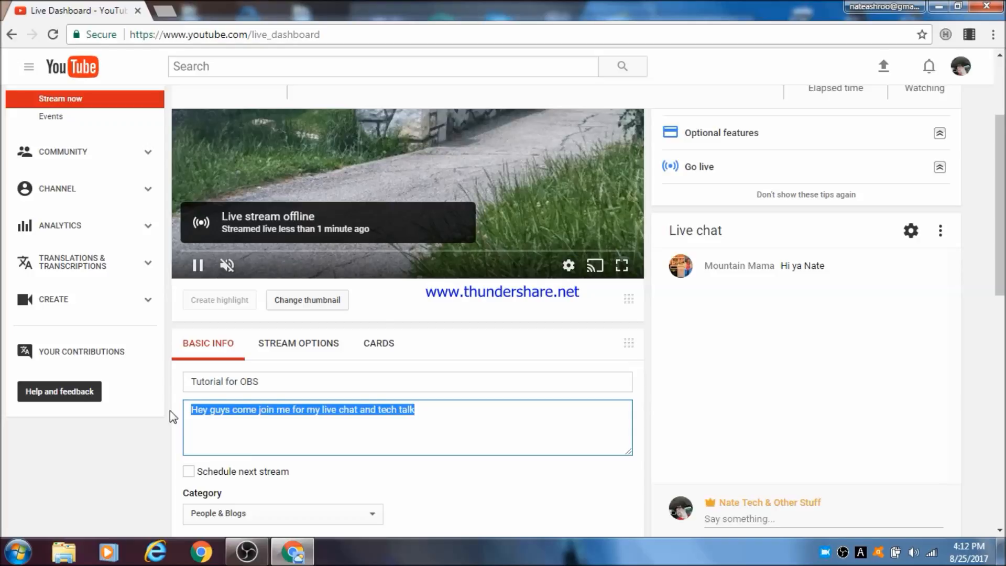
left_click(169, 411)
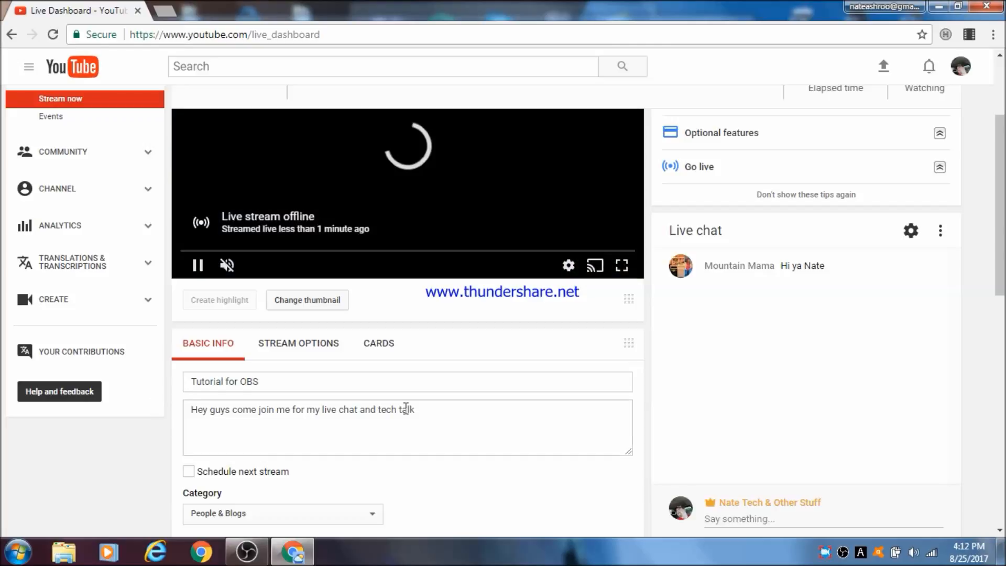
left_click(425, 409)
left_click_drag(415, 410, 135, 420)
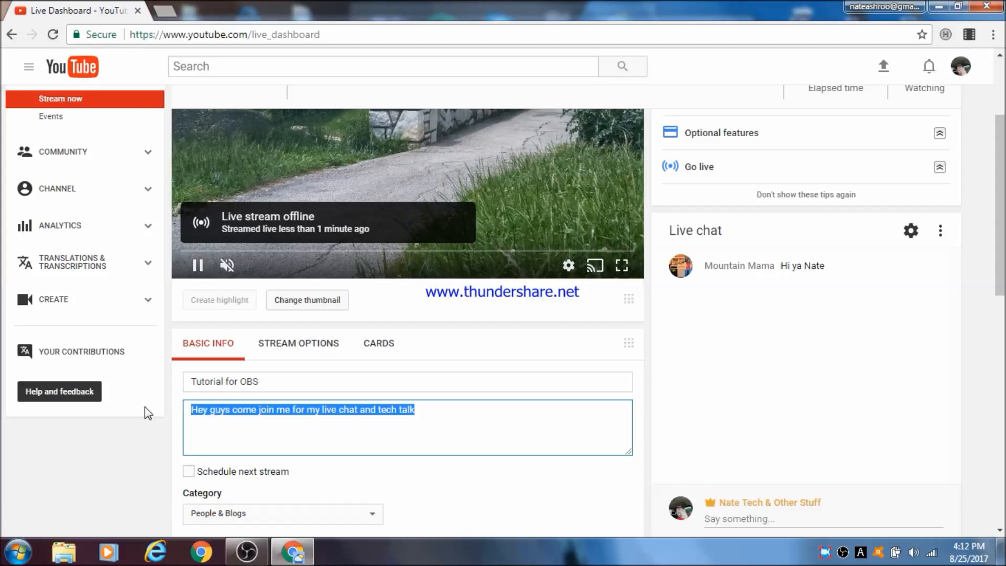
type("Th")
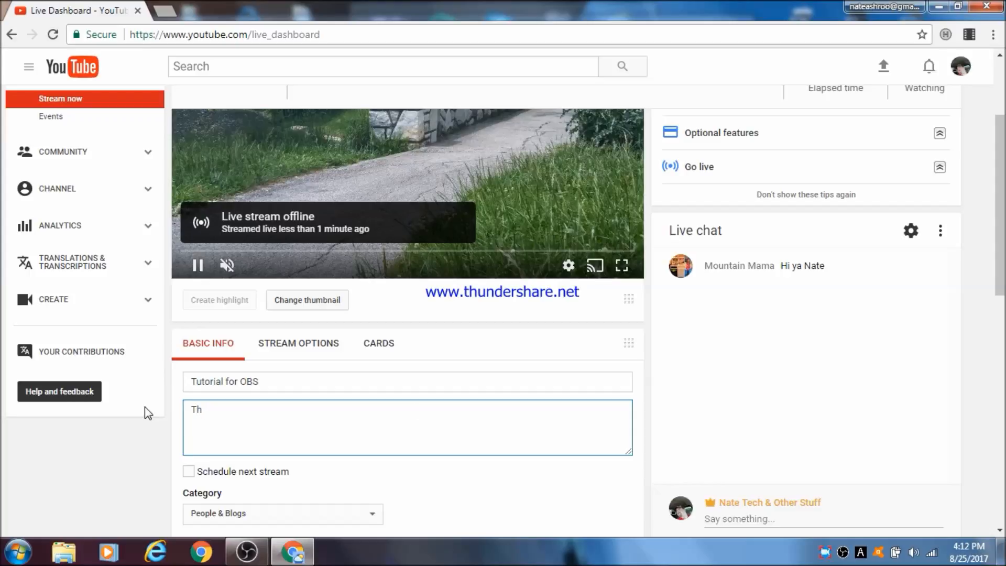
type("is is a tutorial for OBS video software")
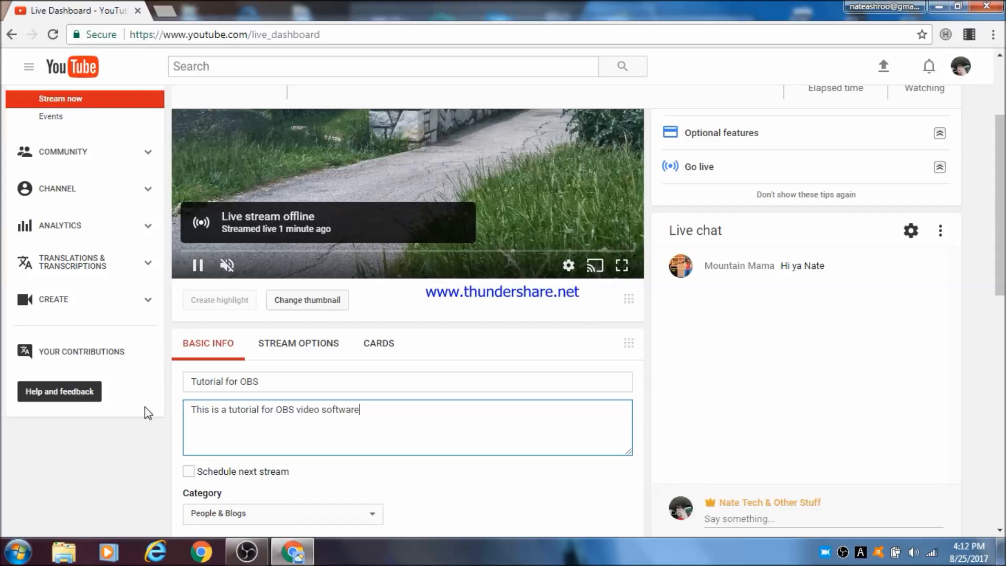
type(",")
scroll(425, 406, "down", 1)
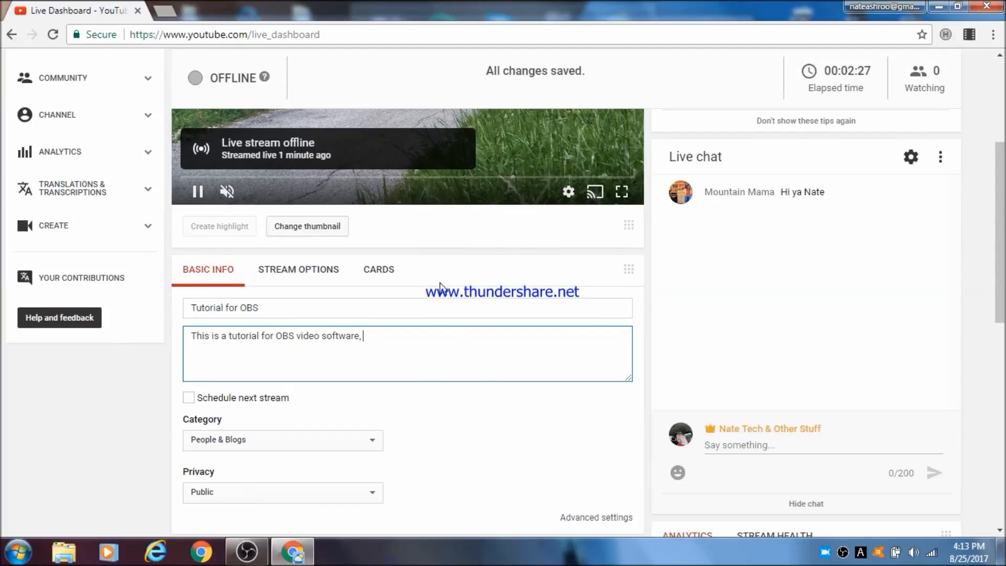
scroll(388, 399, "up", 2)
scroll(356, 521, "up", 1)
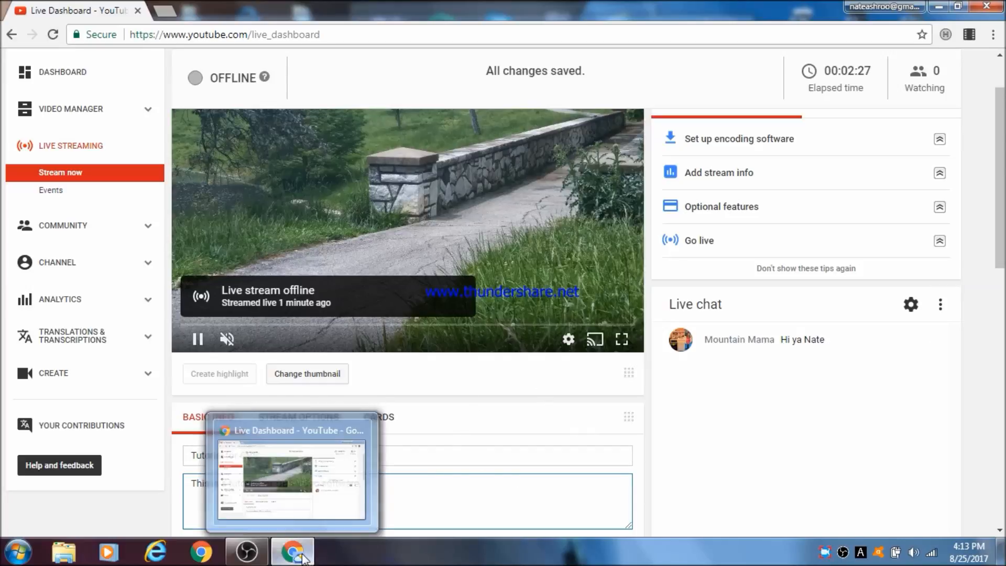
Switch back to OBS Studio and add a new visible Video Capture Device source to the existing scene under its default name
mouse_move(250, 556)
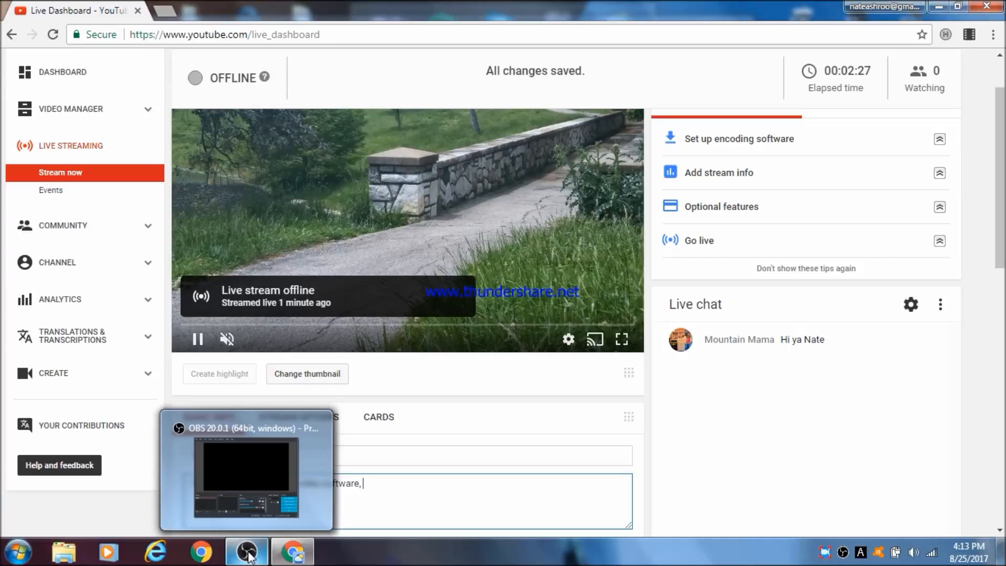
left_click(247, 553)
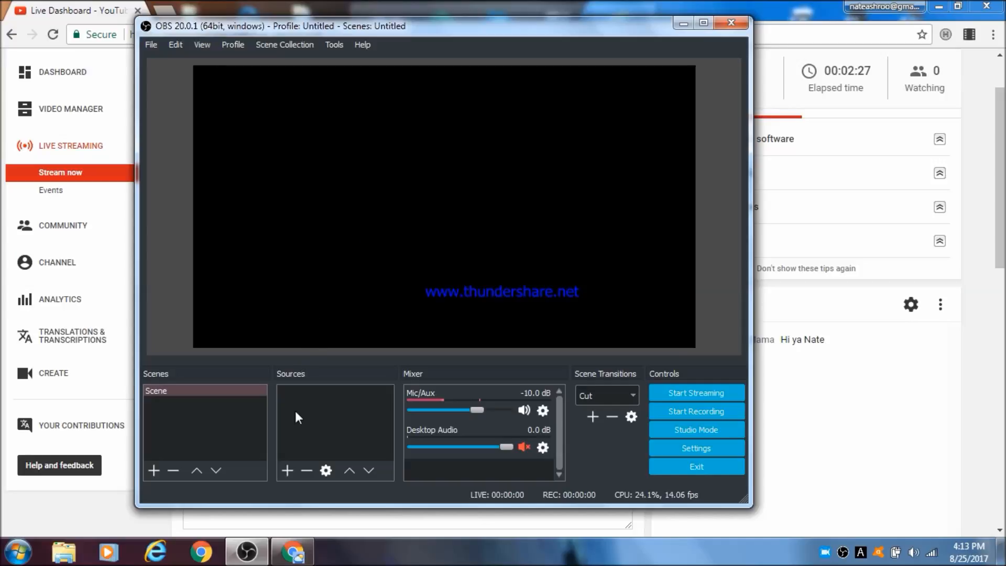
left_click(164, 392)
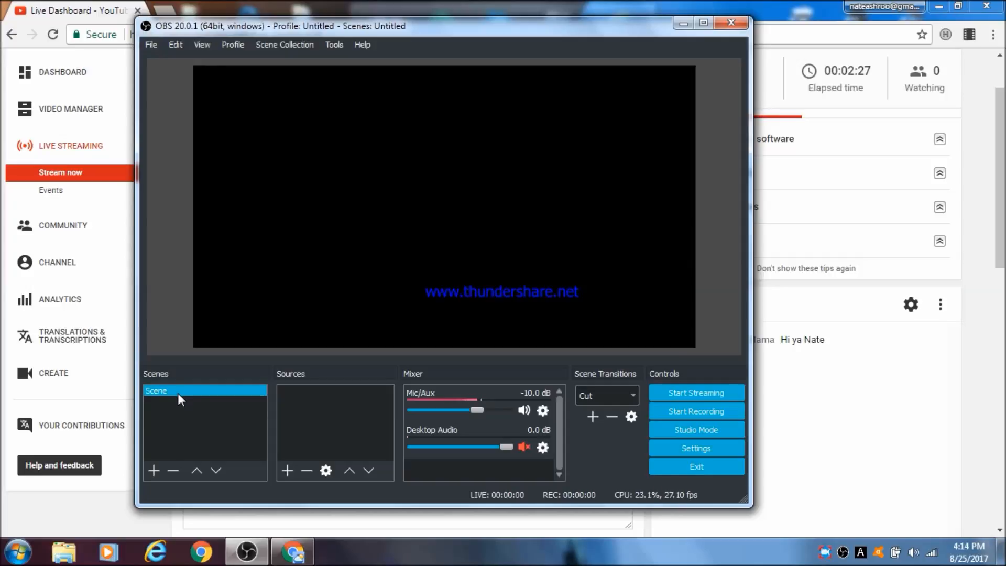
left_click(287, 405)
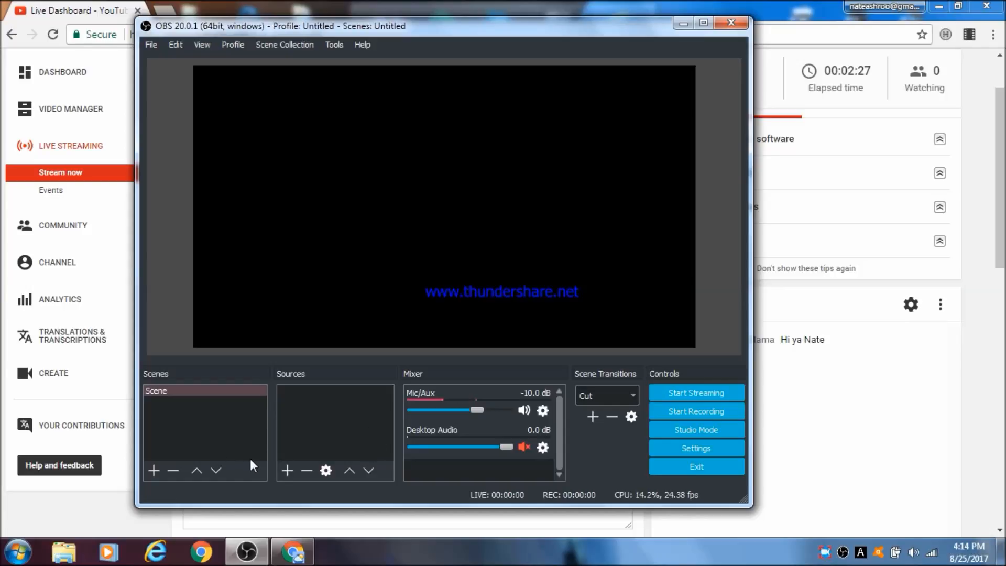
left_click(286, 470)
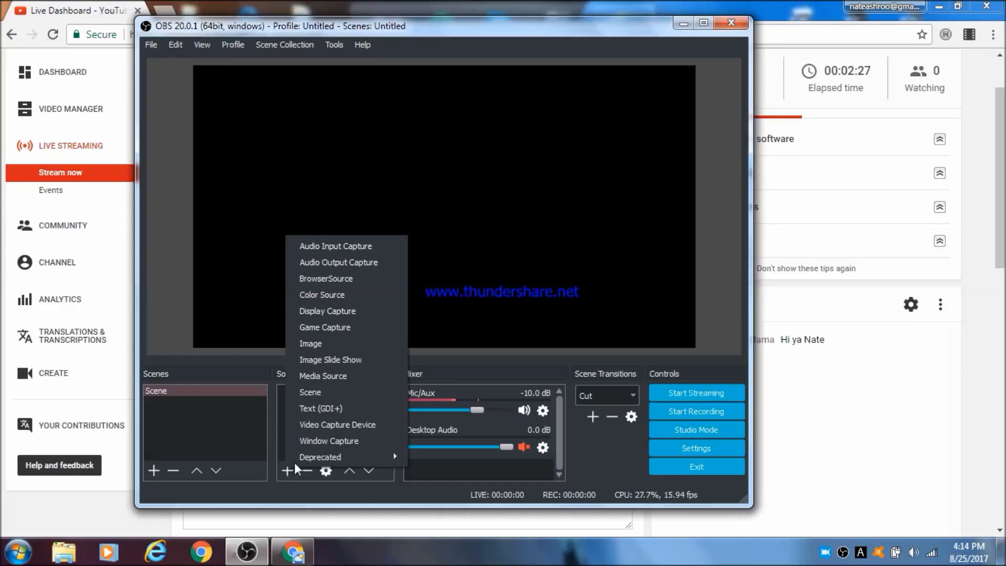
left_click(332, 431)
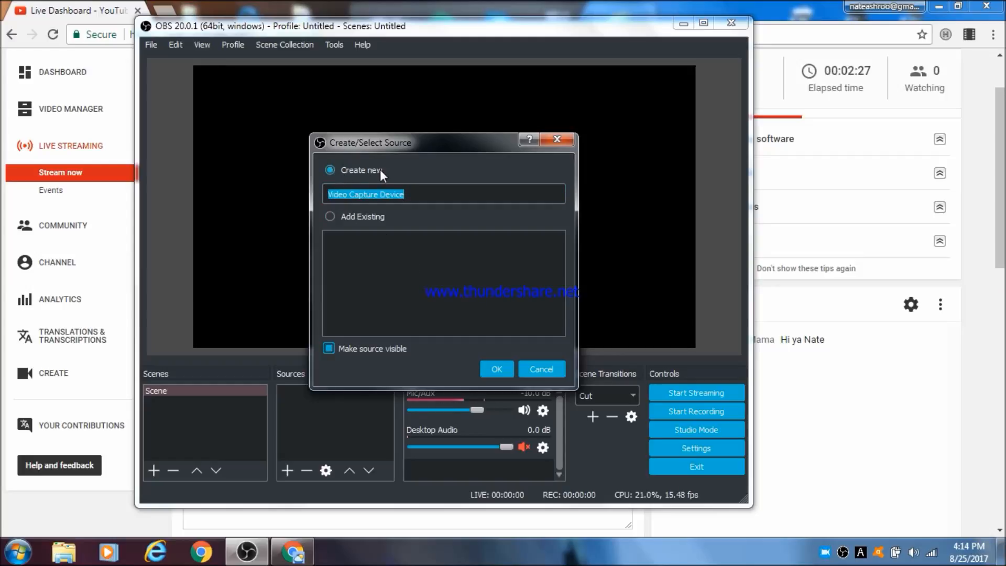
left_click(496, 370)
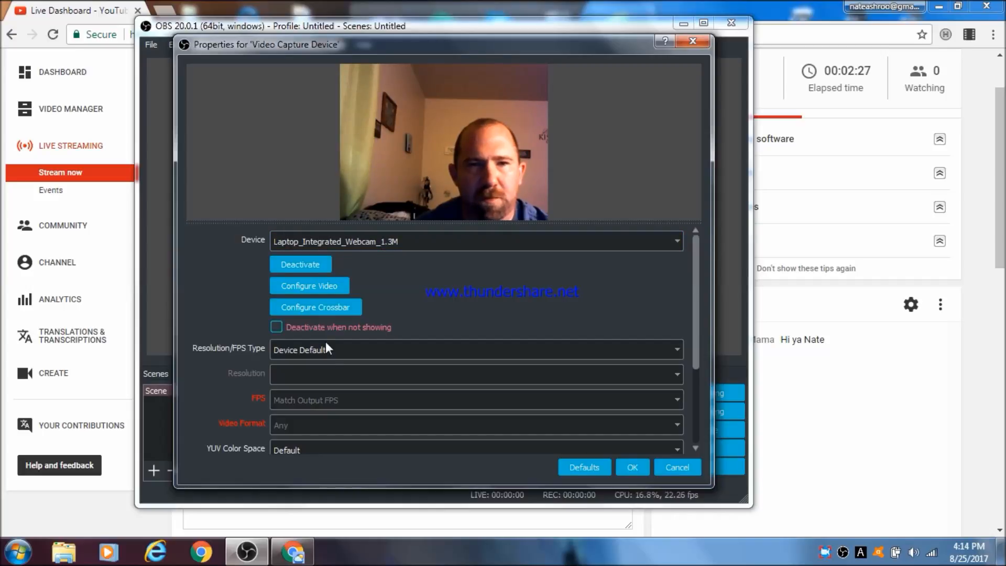
Accept the capture properties with Laptop_Integrated_Webcam_1.3M as the device and Device Default as the resolution/FPS type
scroll(394, 353, "down", 1)
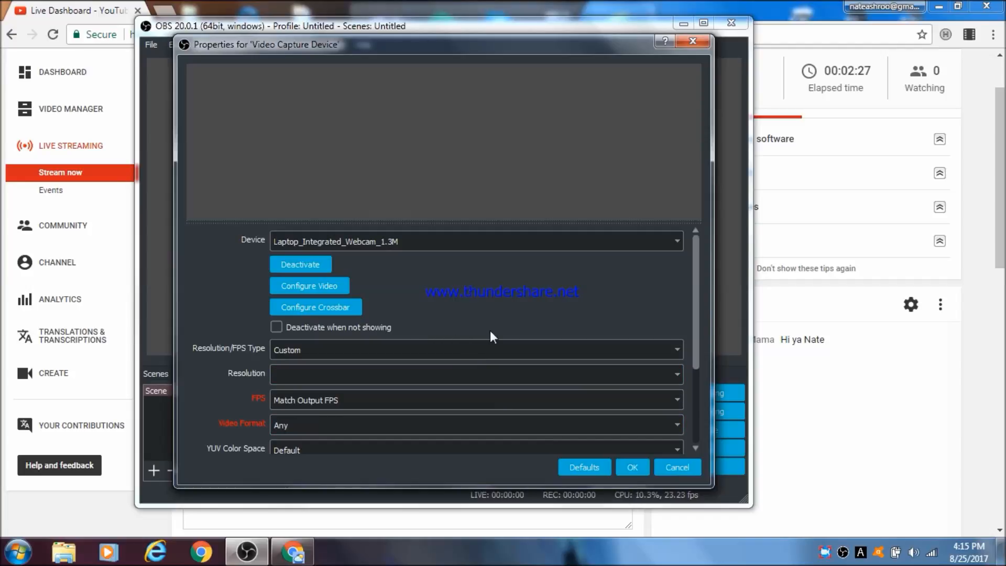
scroll(418, 354, "up", 1)
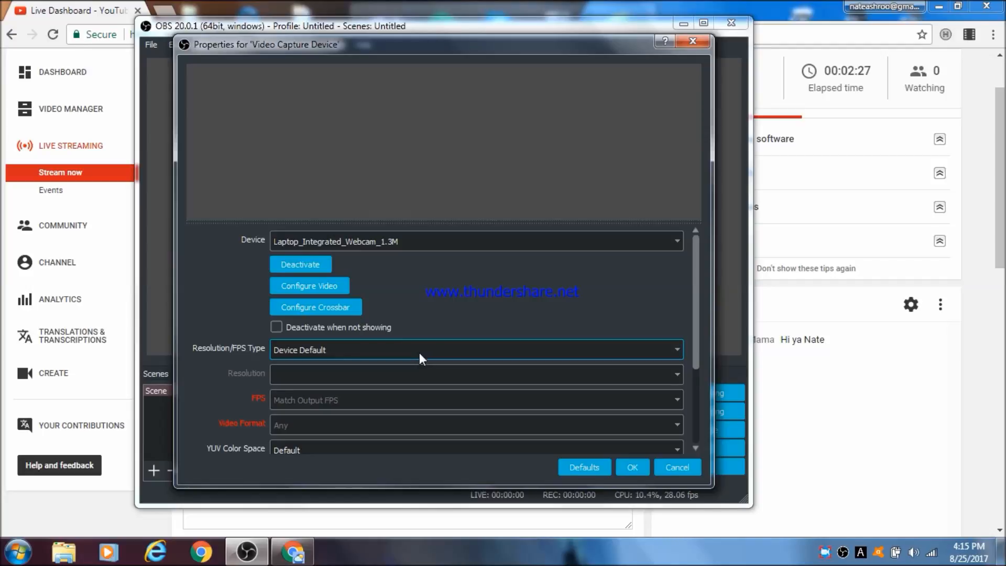
left_click(634, 465)
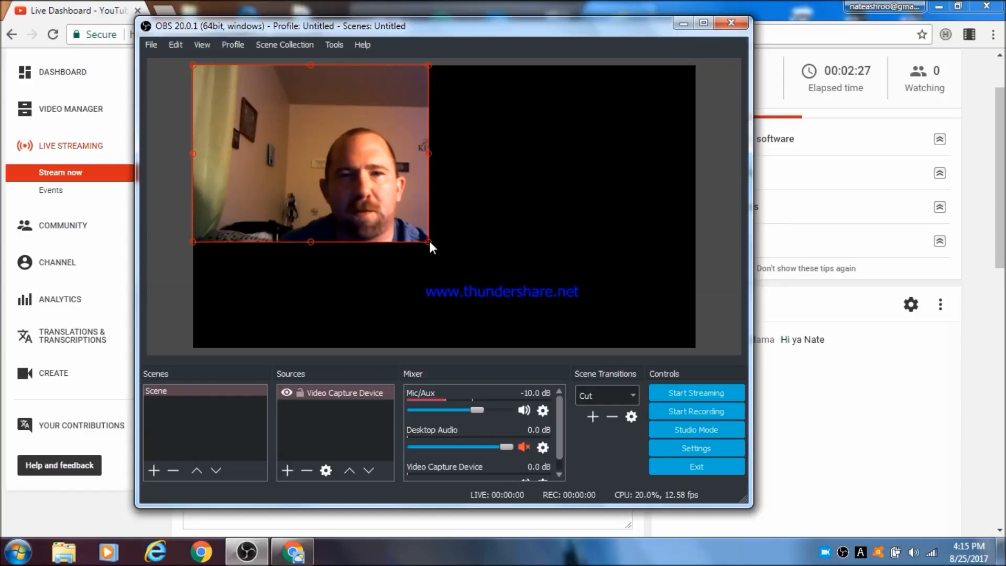
Enlarge the webcam source proportionally to the full canvas height and center it horizontally in the preview
left_click_drag(429, 242, 569, 326)
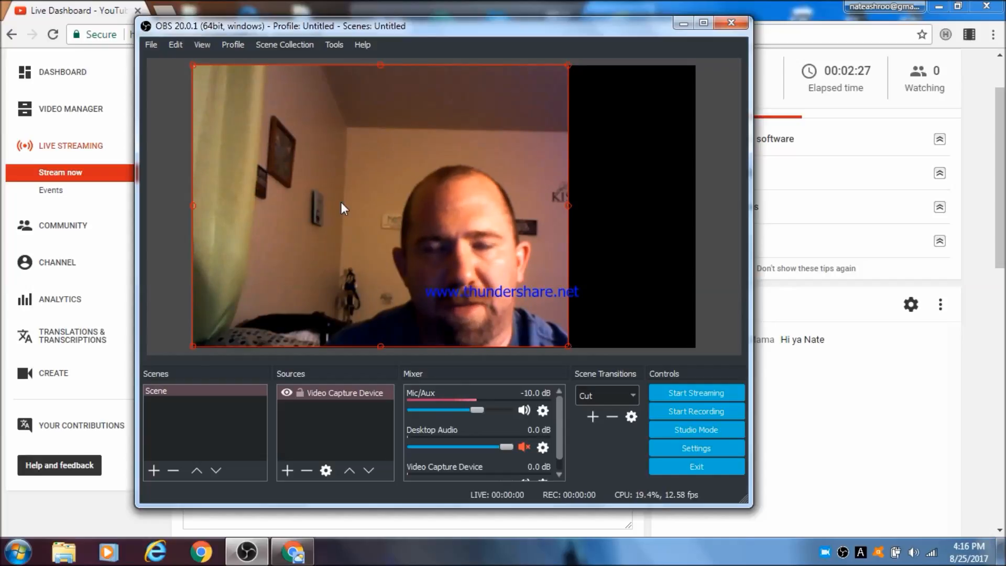
left_click_drag(356, 206, 413, 211)
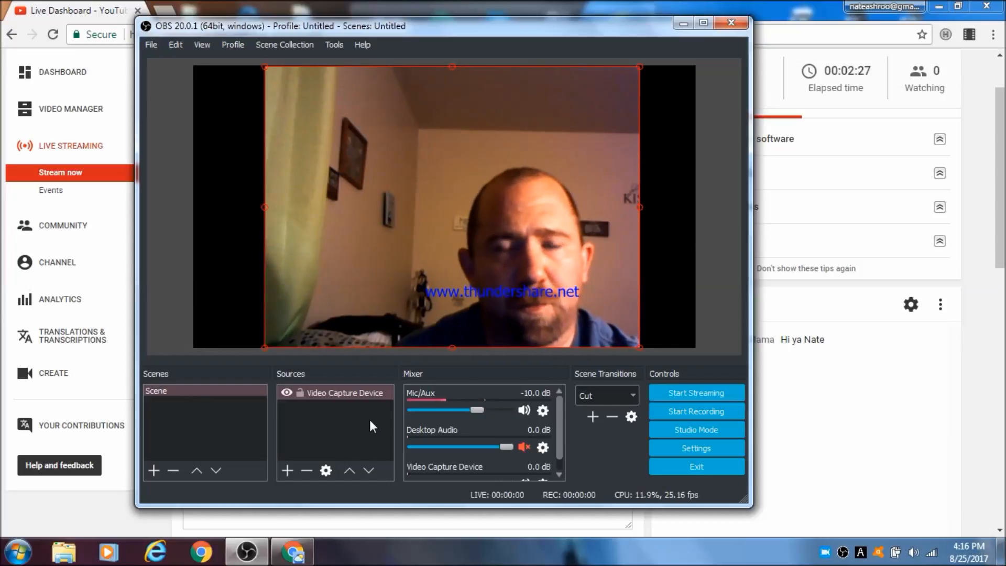
Add a new visible Window Capture source under its default name, capturing the Live Dashboard - YouTube - Google Chrome window with the default match priority
left_click(287, 470)
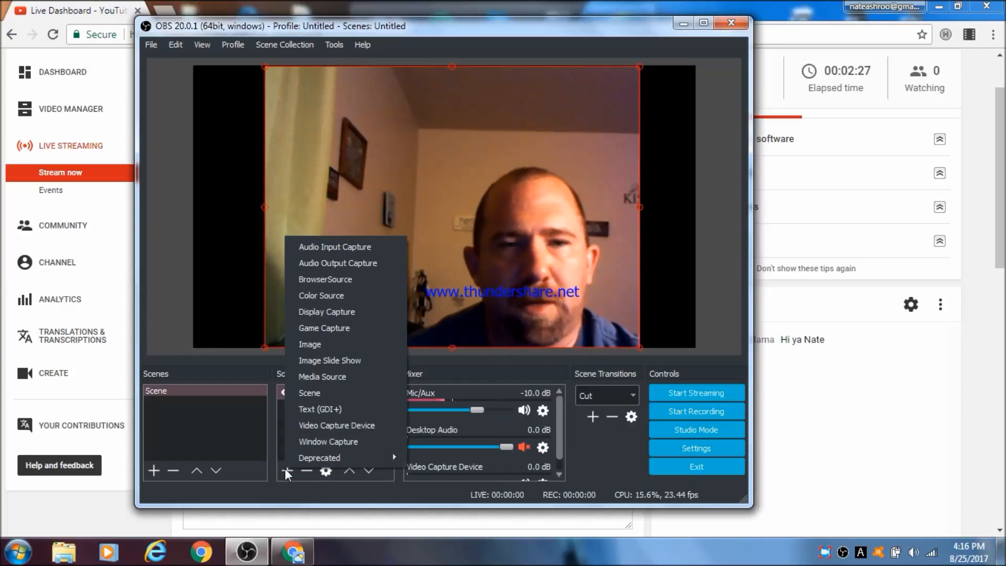
left_click(313, 447)
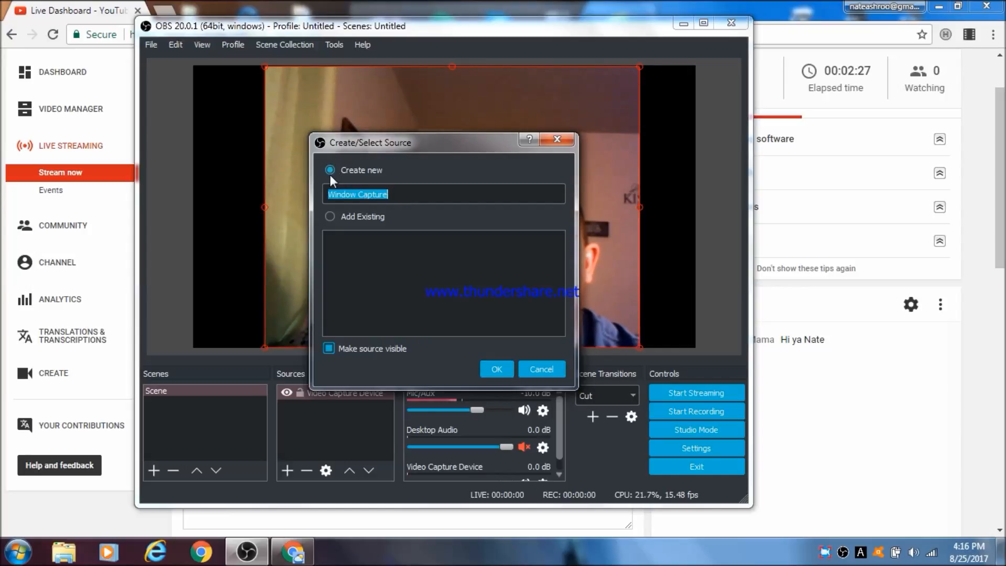
left_click(501, 372)
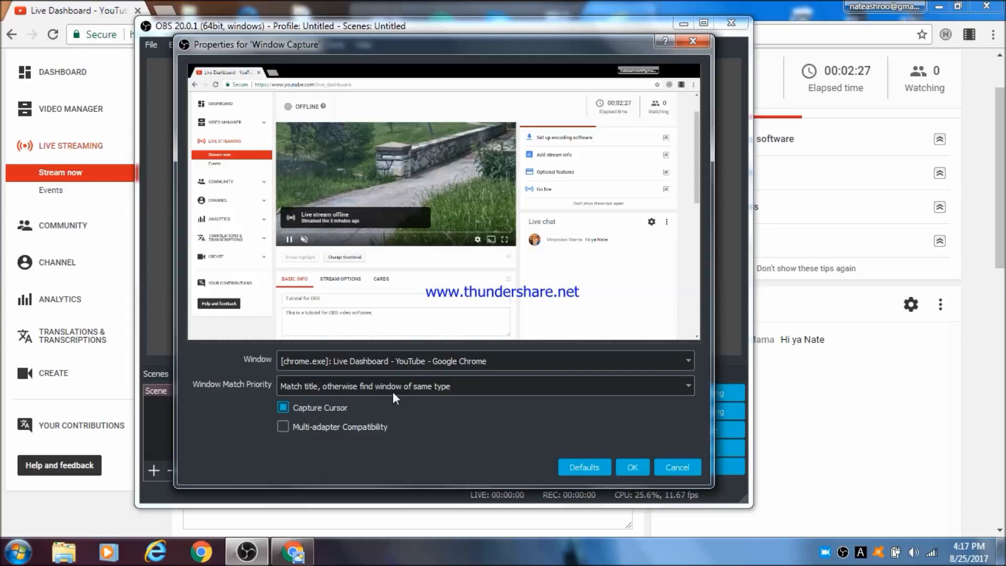
left_click(337, 362)
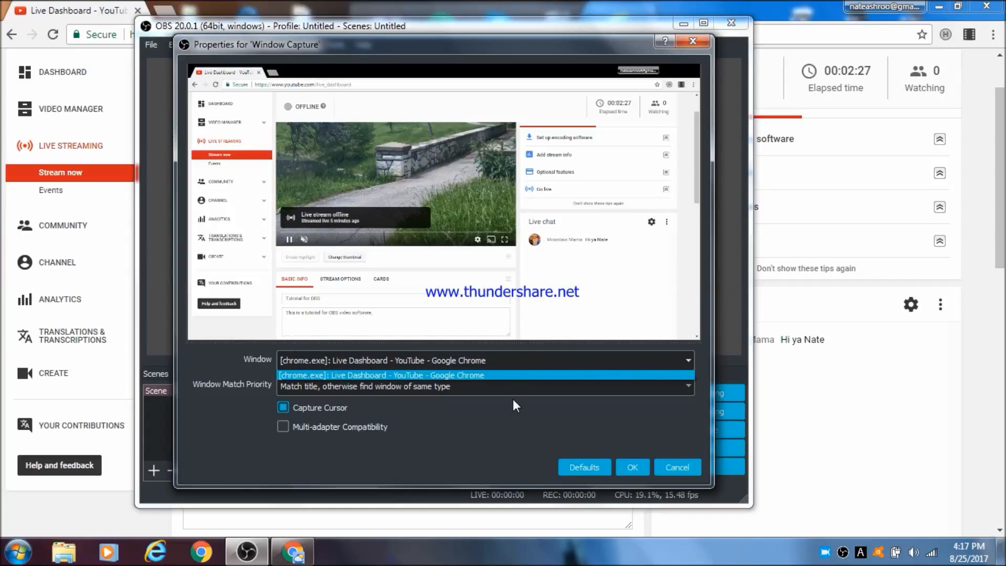
left_click(446, 375)
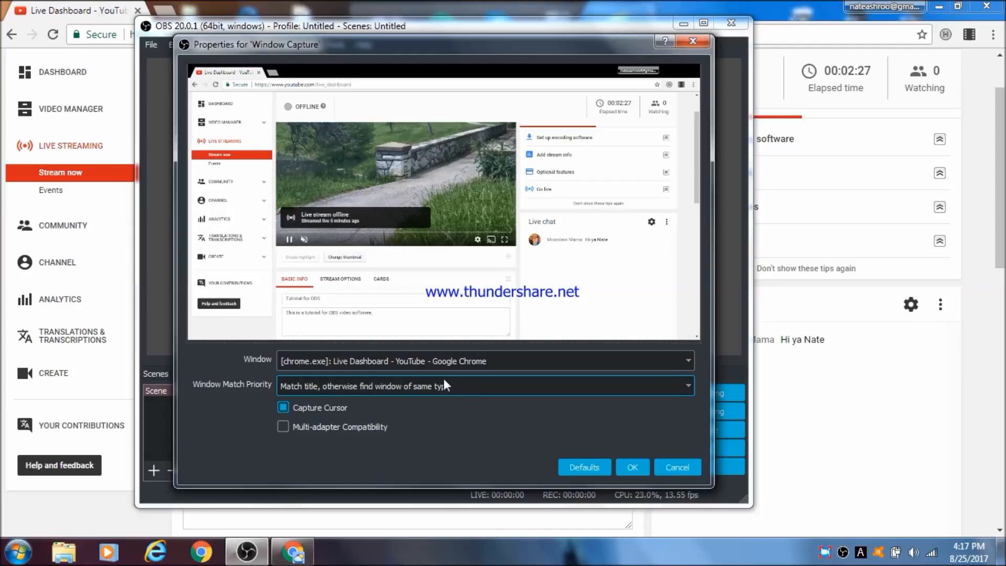
left_click(631, 468)
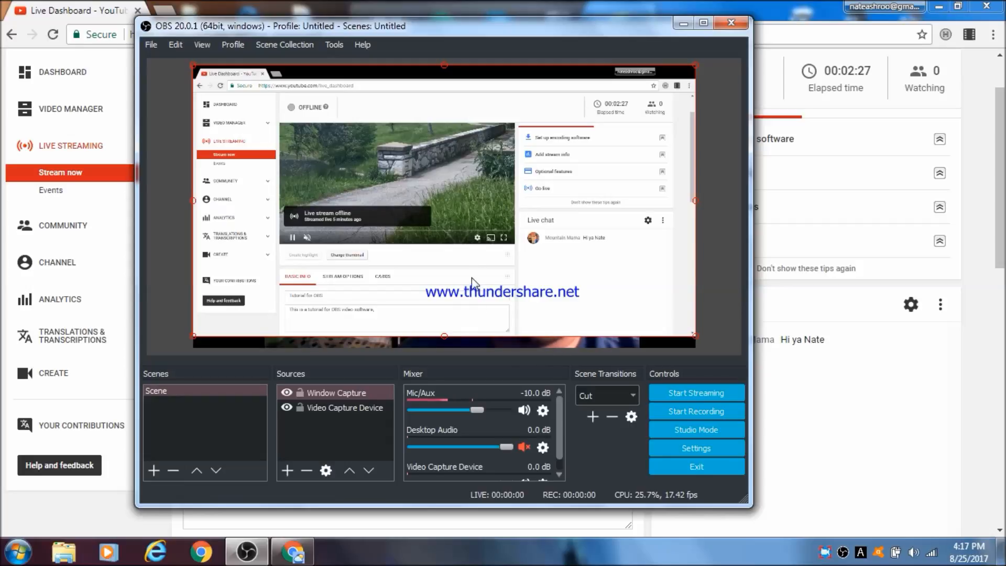
Shrink the window capture proportionally to about half the canvas width and place it over the upper-left part of the webcam image
left_click_drag(696, 336, 697, 347)
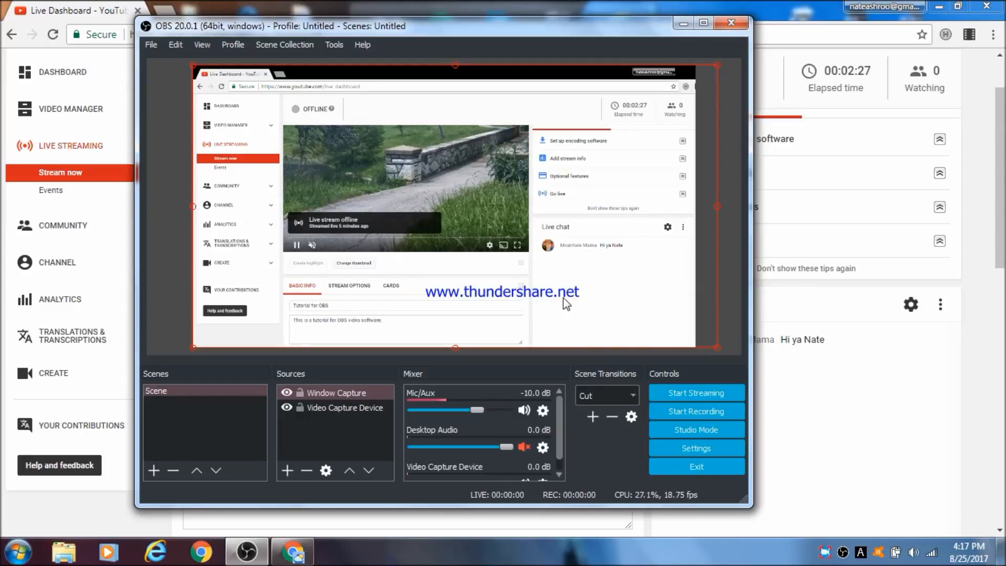
left_click_drag(569, 306, 443, 220)
left_click_drag(341, 191, 337, 190)
left_click_drag(489, 235, 300, 158)
left_click_drag(257, 107, 526, 269)
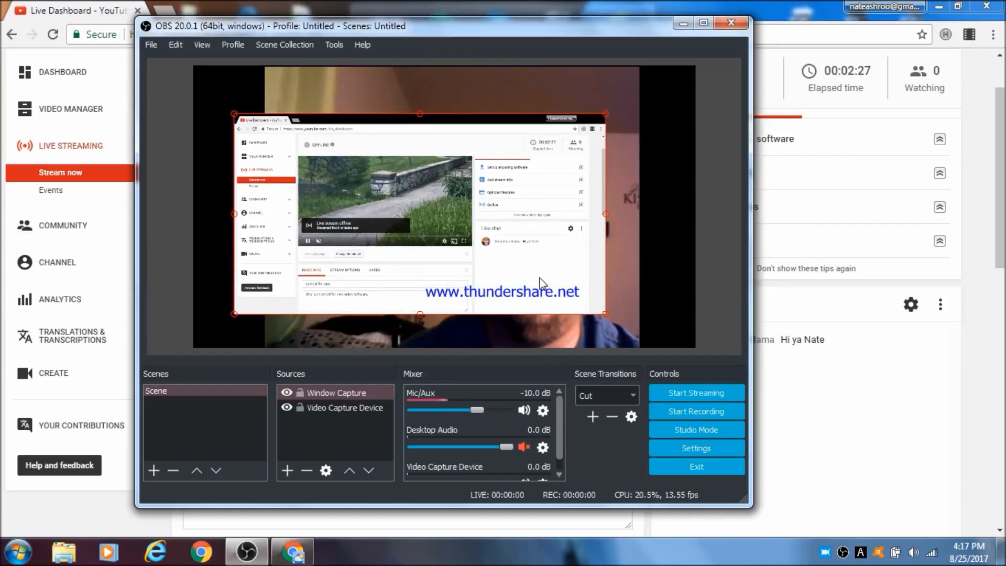
left_click_drag(607, 317, 507, 261)
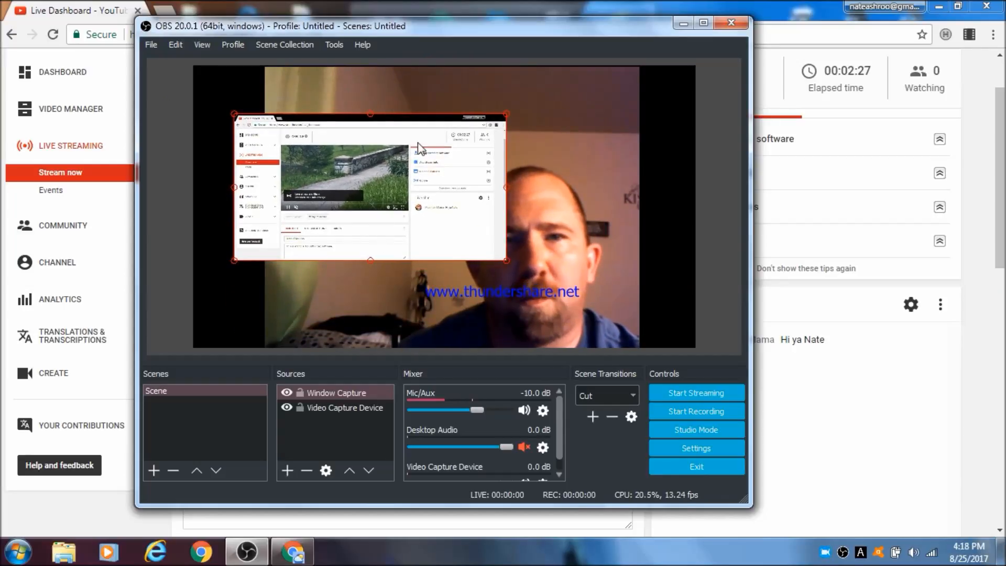
Restore the Chrome window down from full screen and arrange it to the right of the OBS window so both are visible
left_click(475, 13)
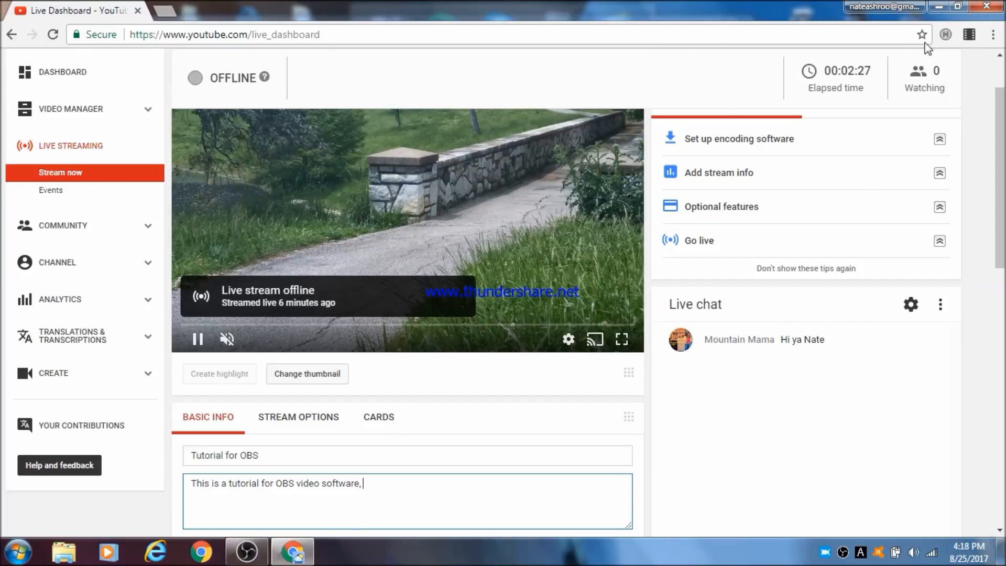
left_click(955, 7)
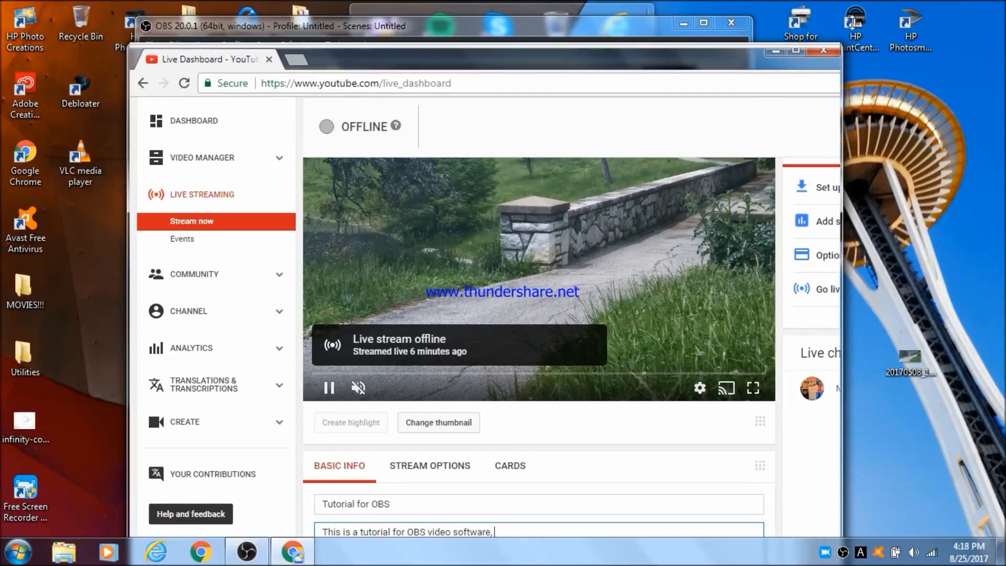
left_click_drag(567, 63, 772, 25)
left_click_drag(315, 22, 168, 19)
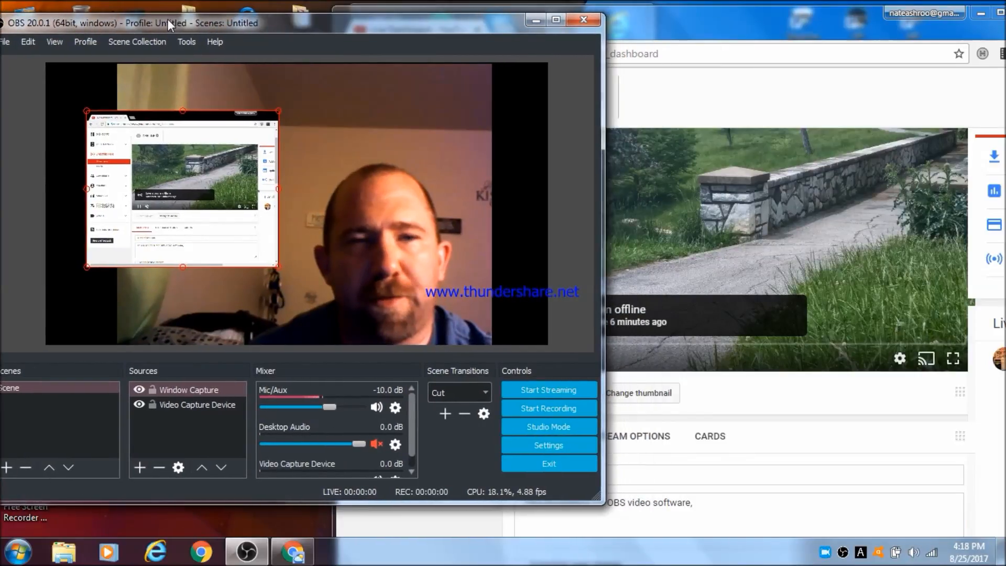
left_click(620, 22)
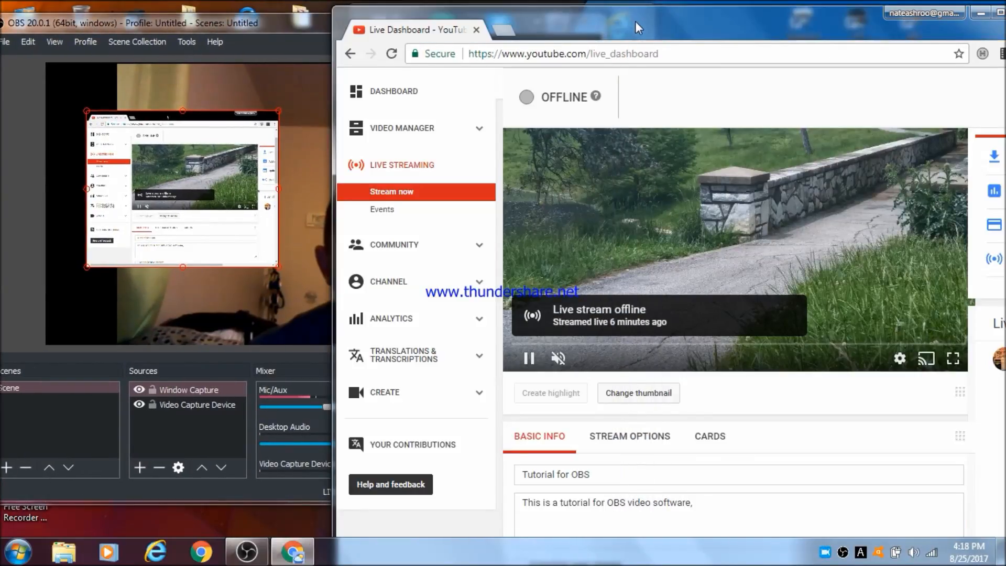
left_click_drag(635, 21, 640, 19)
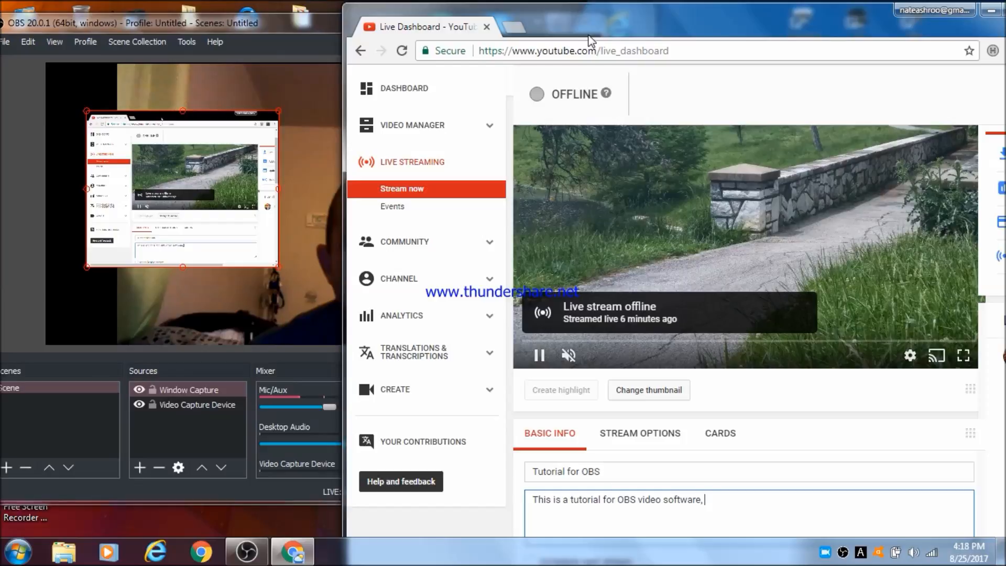
Open Yahoo in a new tab of the captured Chrome window, and return to OBS to place the window capture near the canvas top
left_click(515, 31)
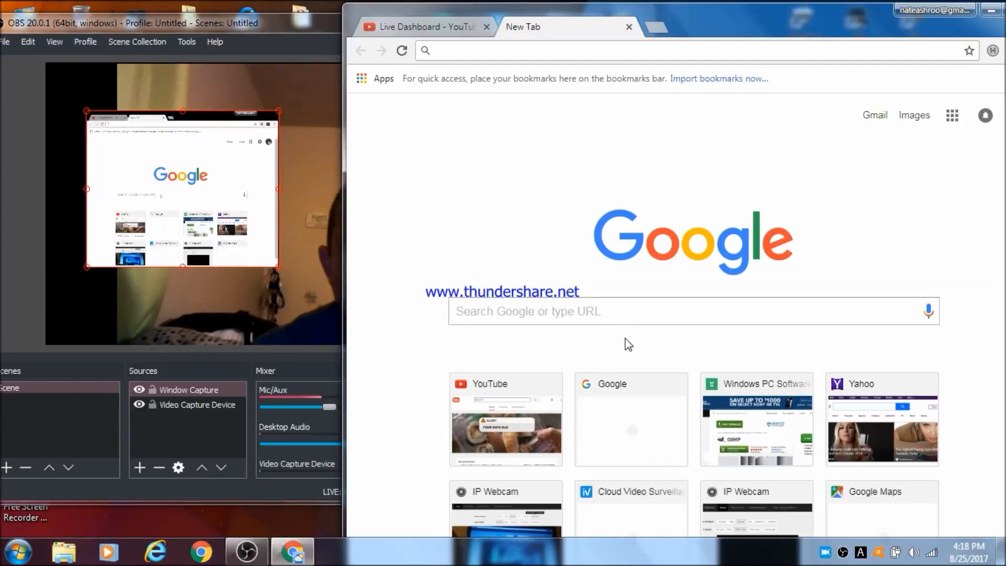
left_click(887, 405)
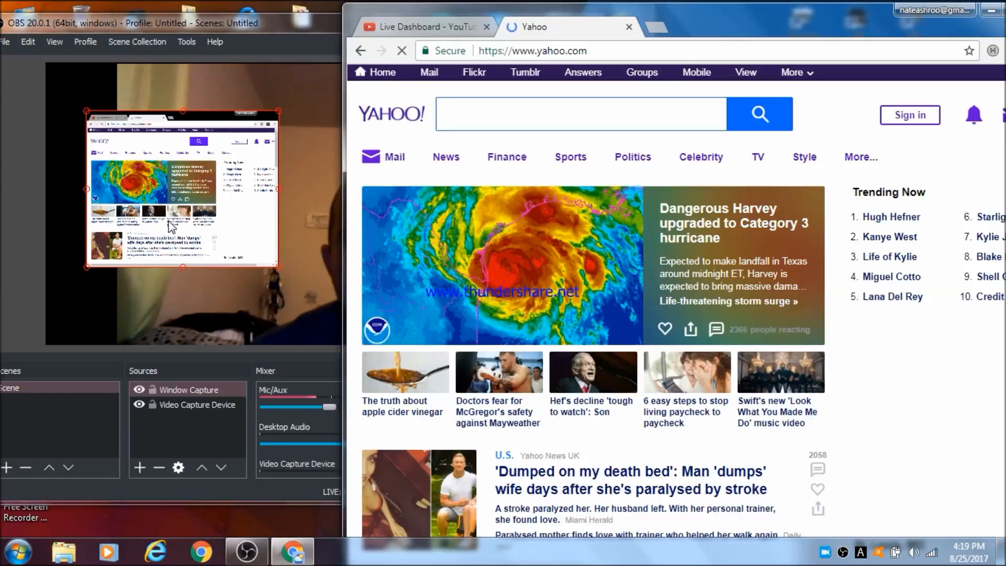
left_click_drag(918, 15, 753, 23)
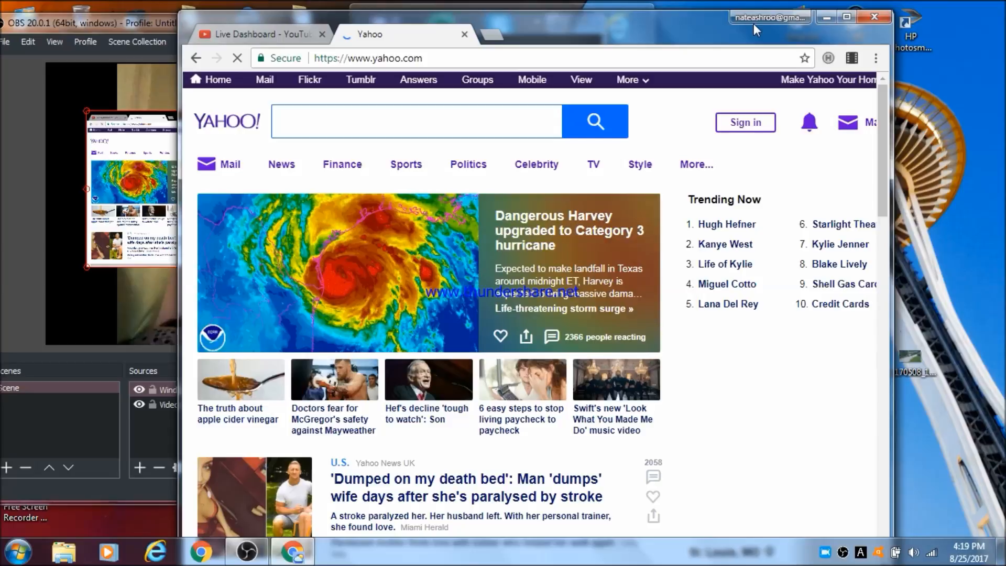
left_click_drag(754, 24, 772, 46)
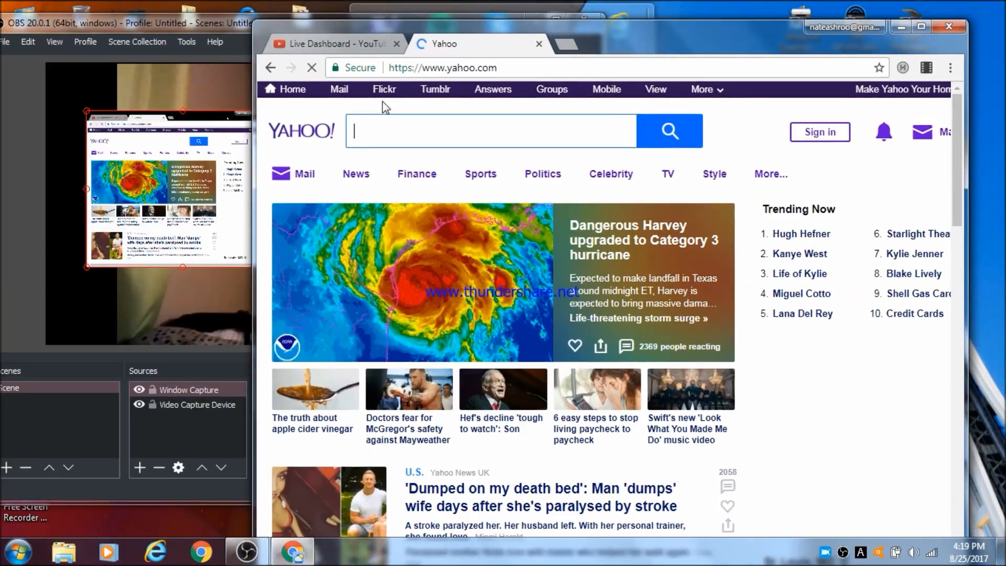
left_click(179, 22)
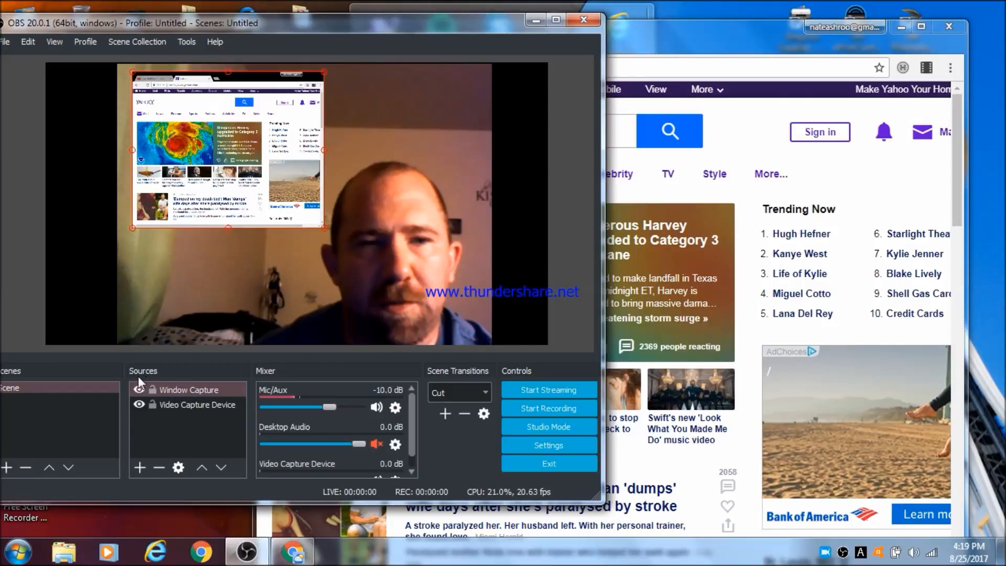
Hide and show again the Window Capture source and the Video Capture Device source, one after the other
left_click(136, 391)
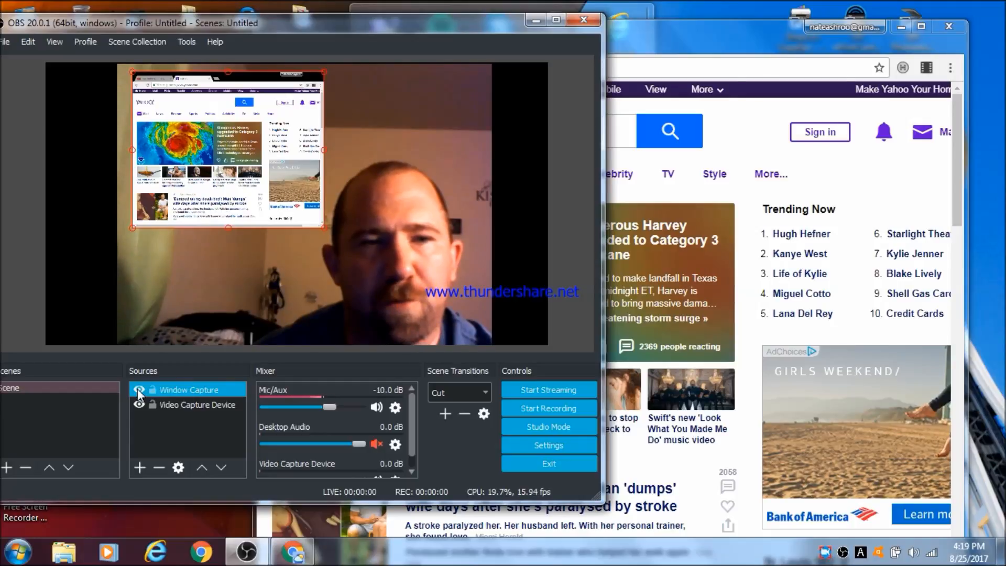
left_click(138, 390)
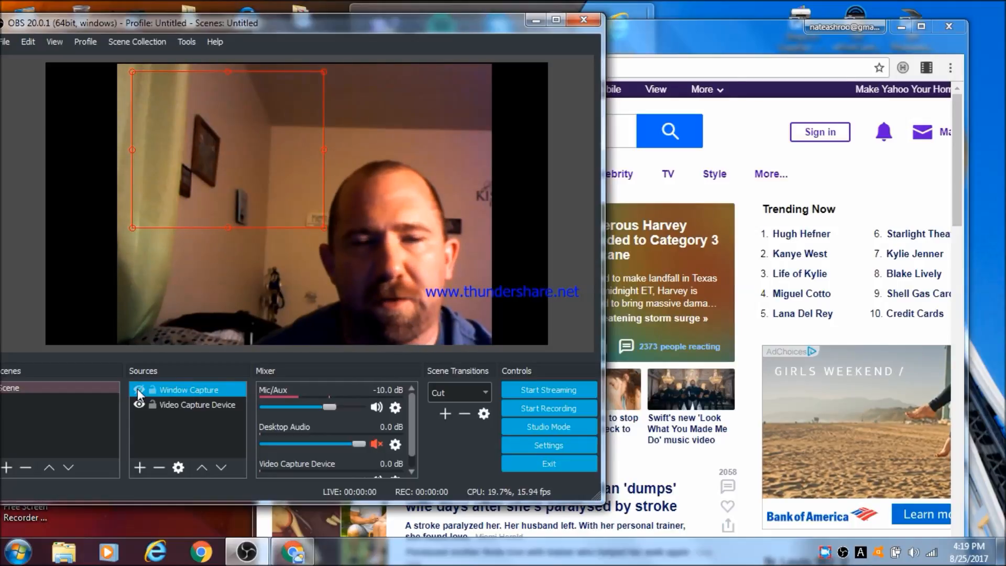
left_click(137, 389)
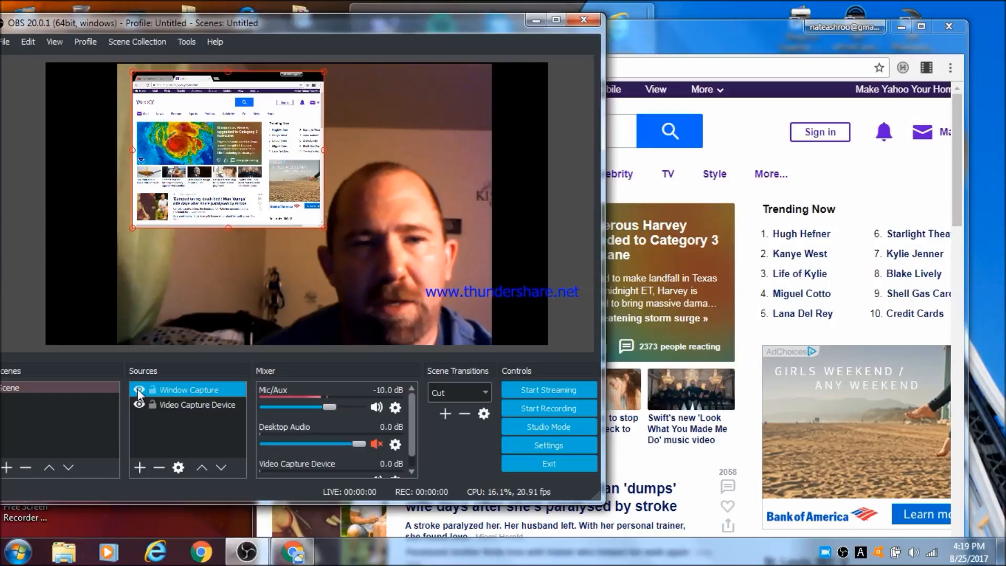
left_click(137, 399)
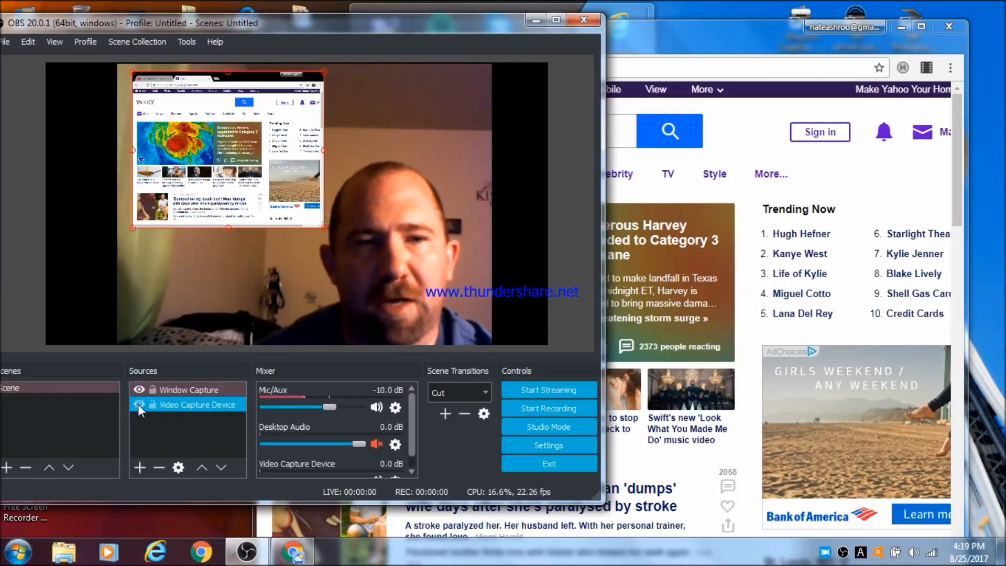
left_click(139, 404)
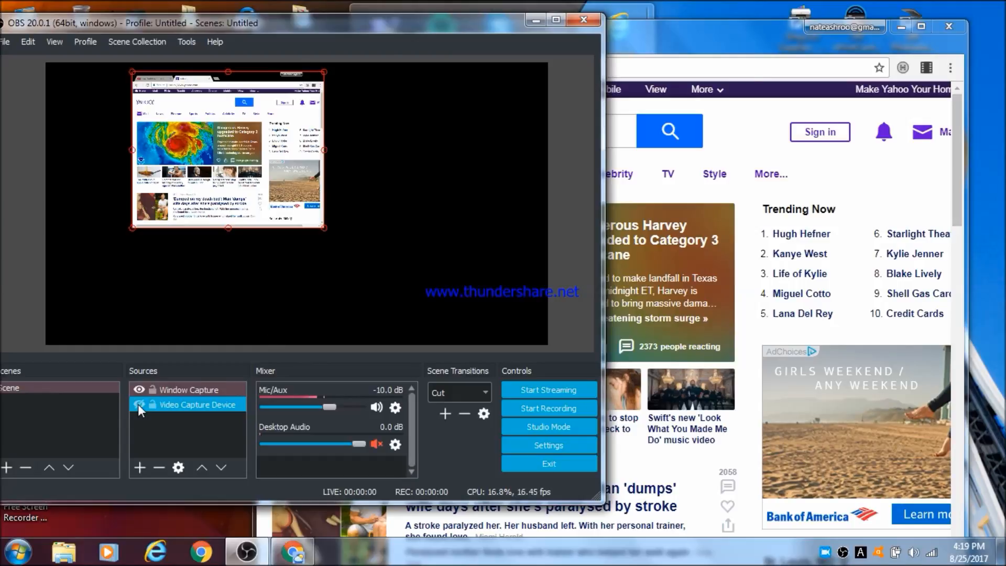
left_click(138, 404)
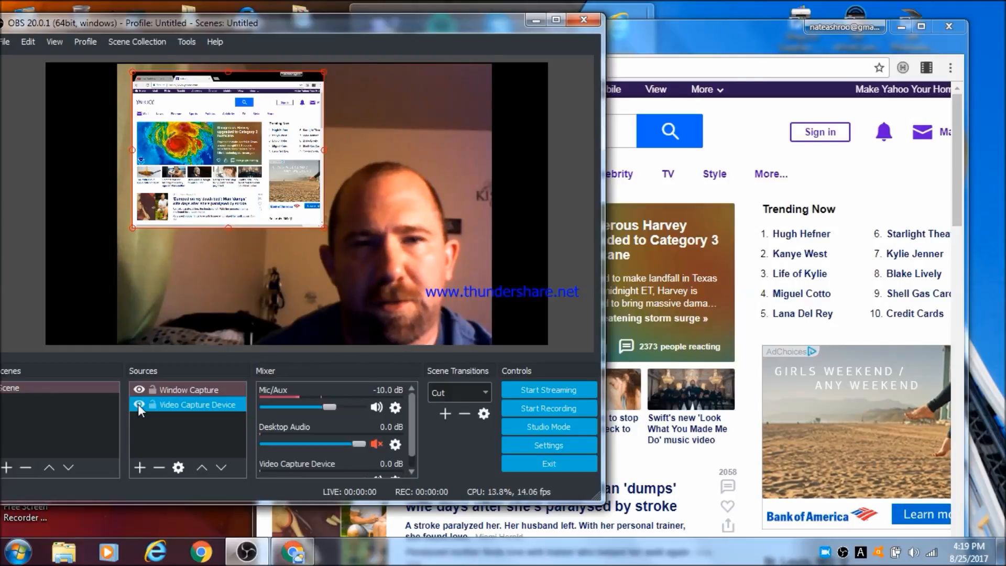
Add a new visible Text (GDI+) source under its default name with the text "OBS Tutorial"
left_click(137, 461)
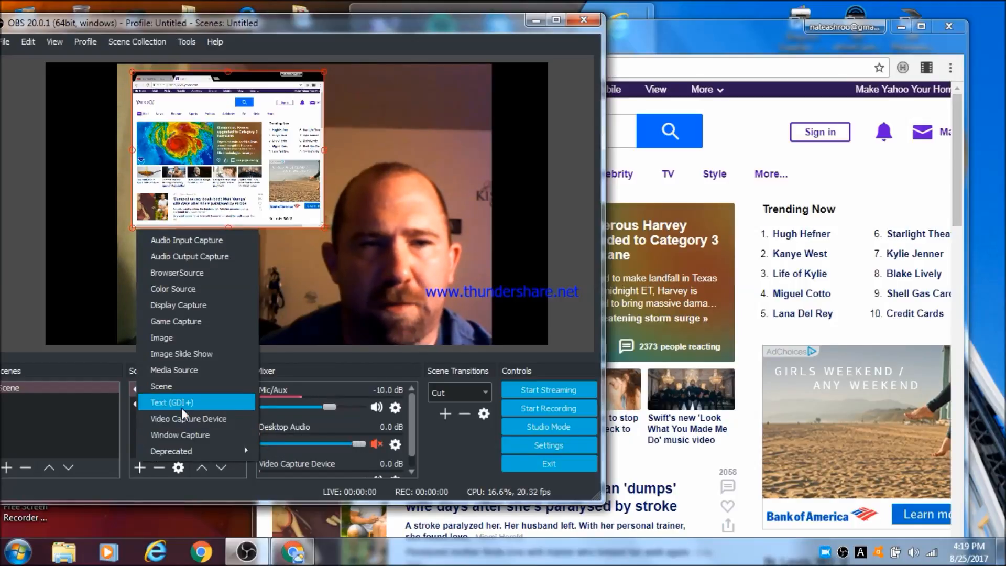
left_click(181, 408)
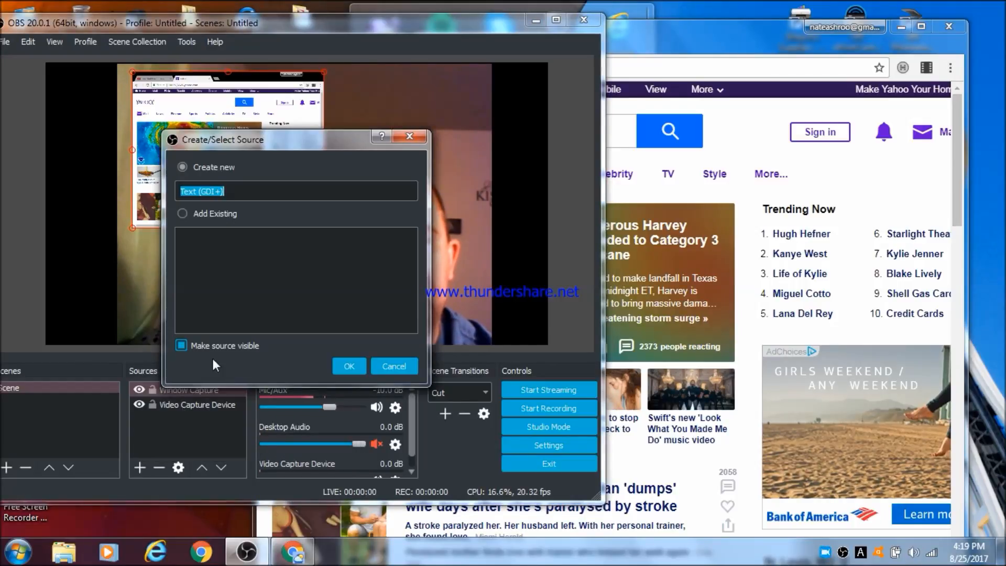
left_click(348, 366)
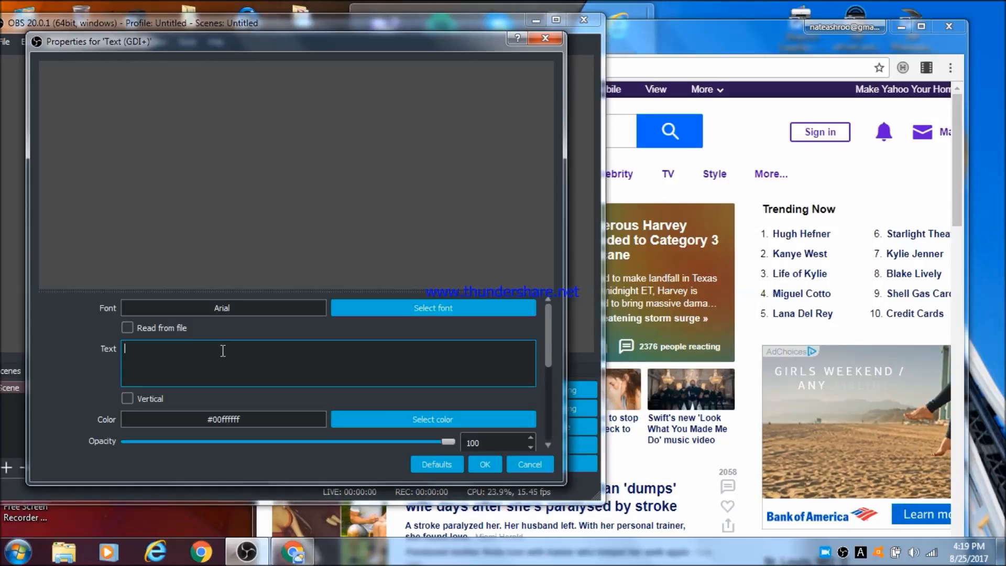
type("OBS")
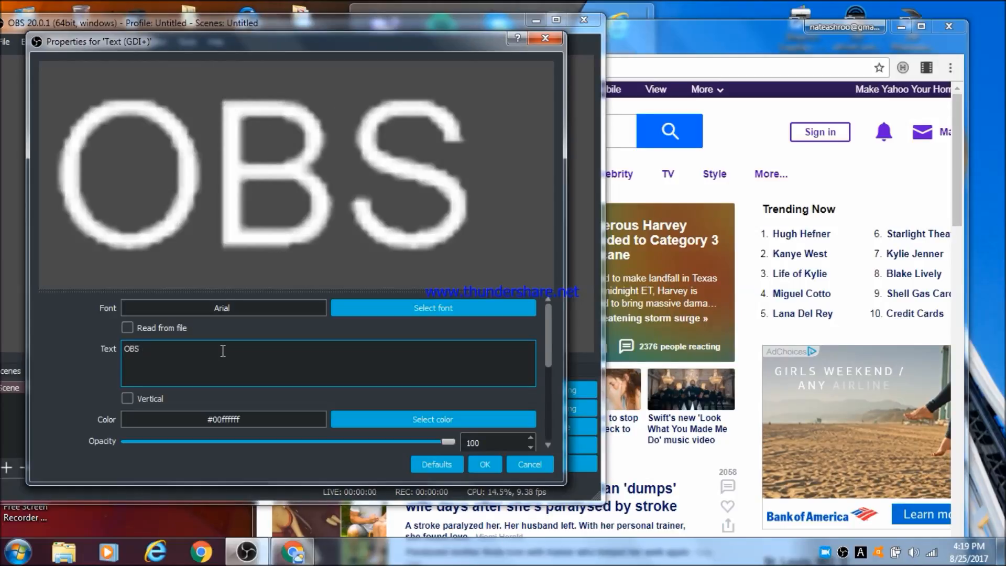
type(" Tut")
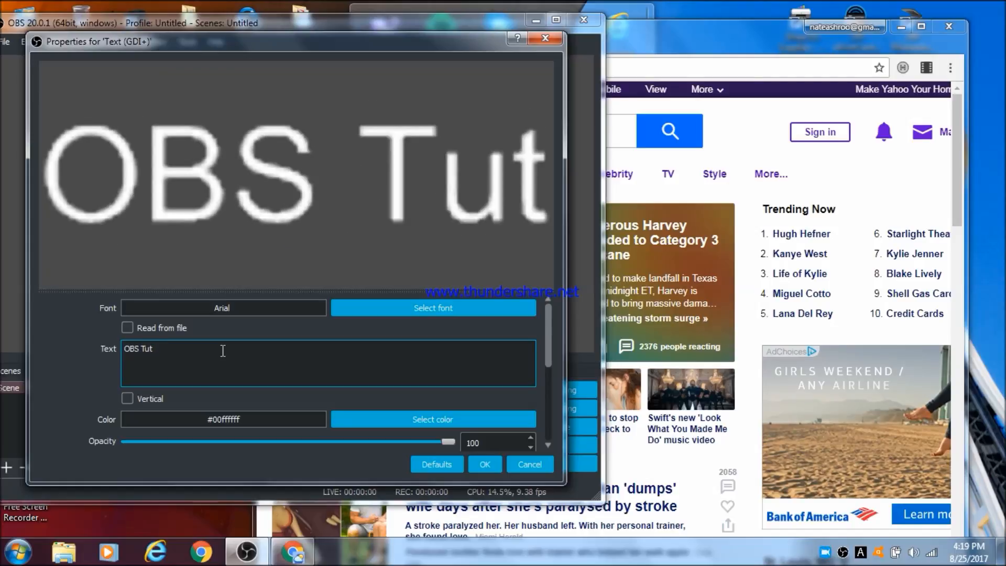
type("orial")
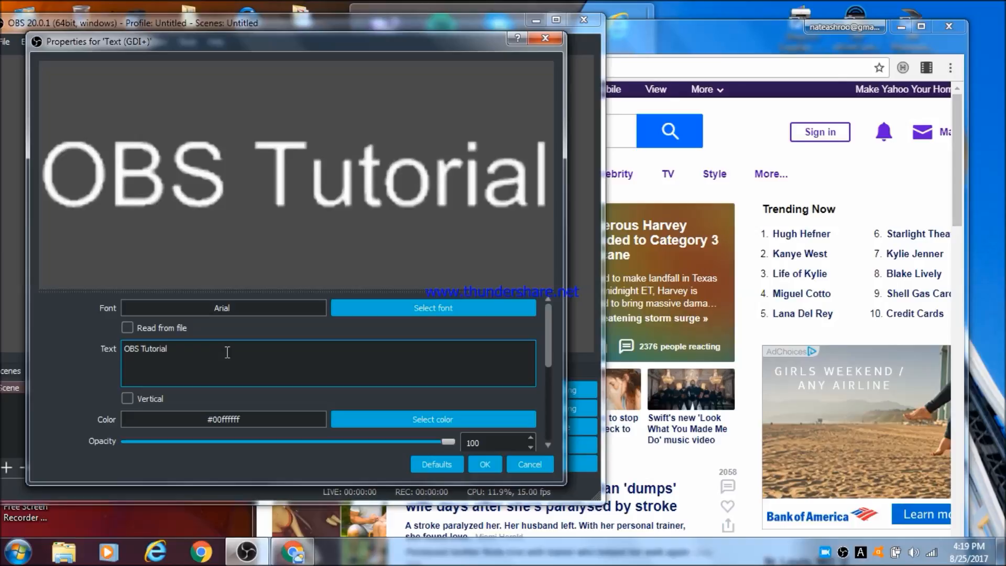
Set the text source's color to the basic green #00aa00
left_click(388, 419)
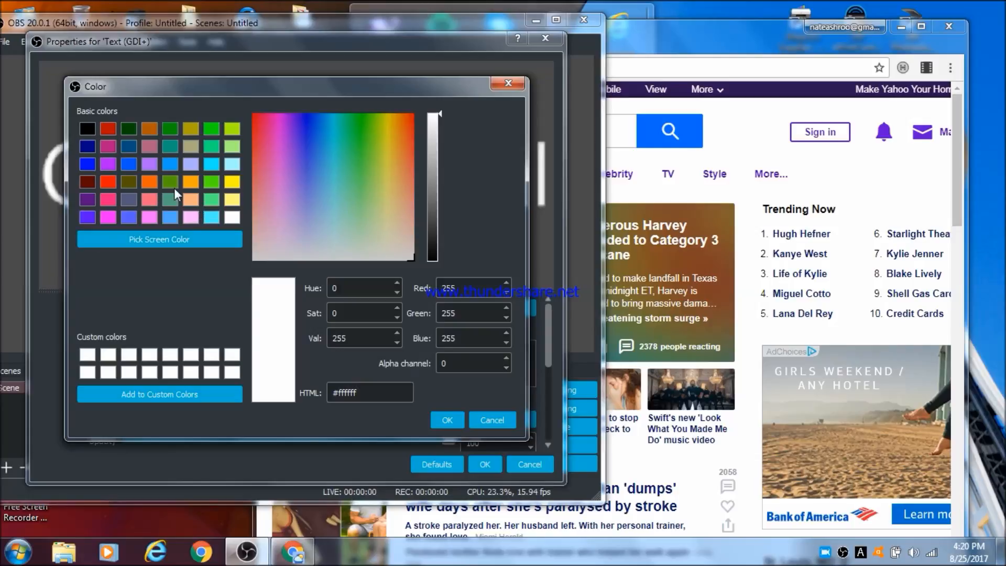
left_click(169, 130)
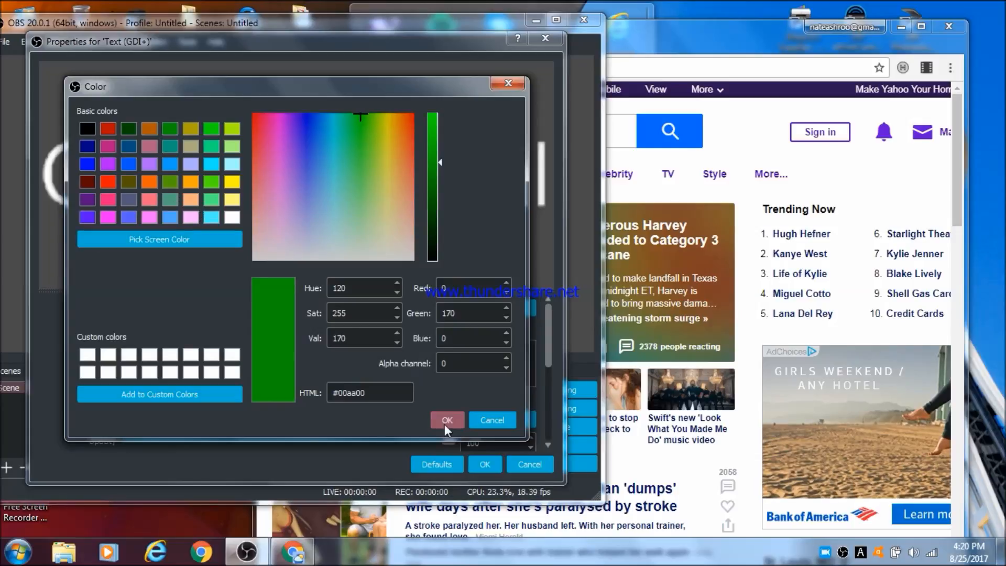
left_click(446, 421)
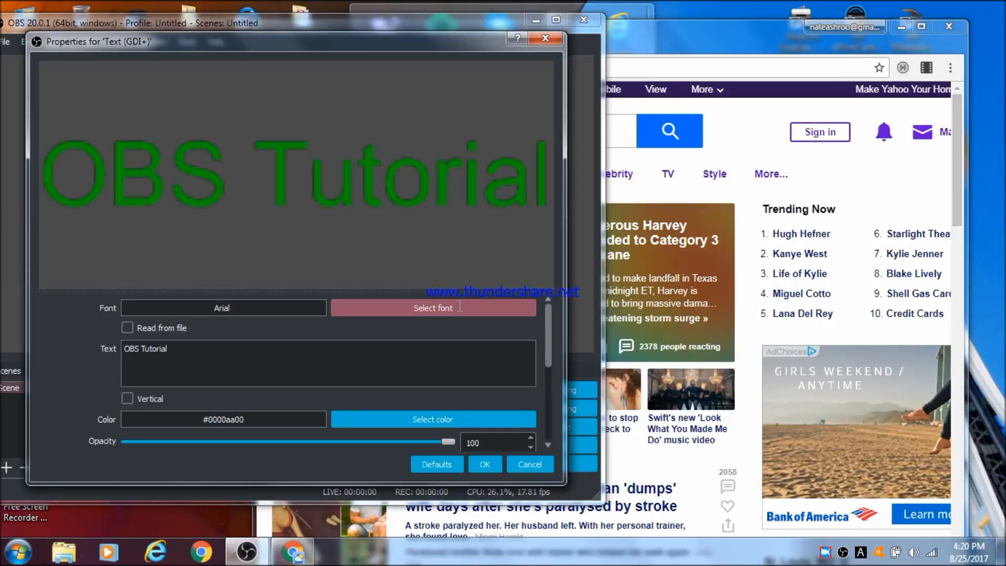
Try Birch Std as the font of the text source
left_click(460, 307)
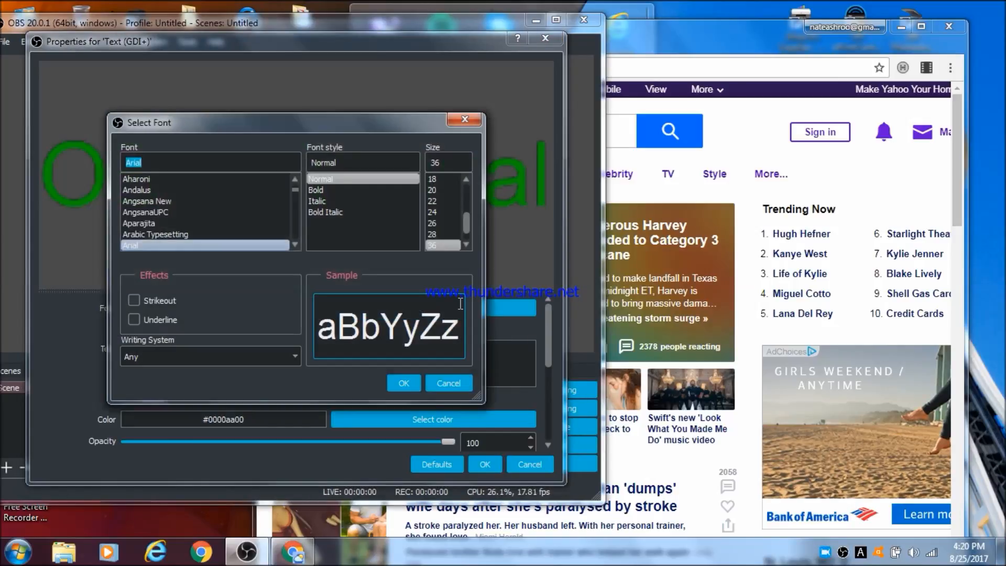
scroll(237, 209, "down", 2)
left_click(236, 208)
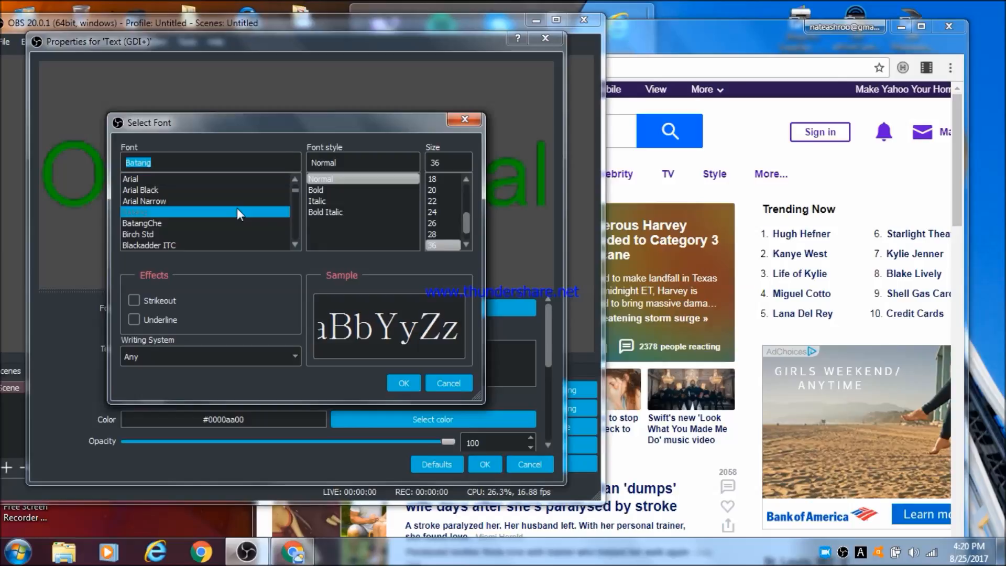
left_click(177, 233)
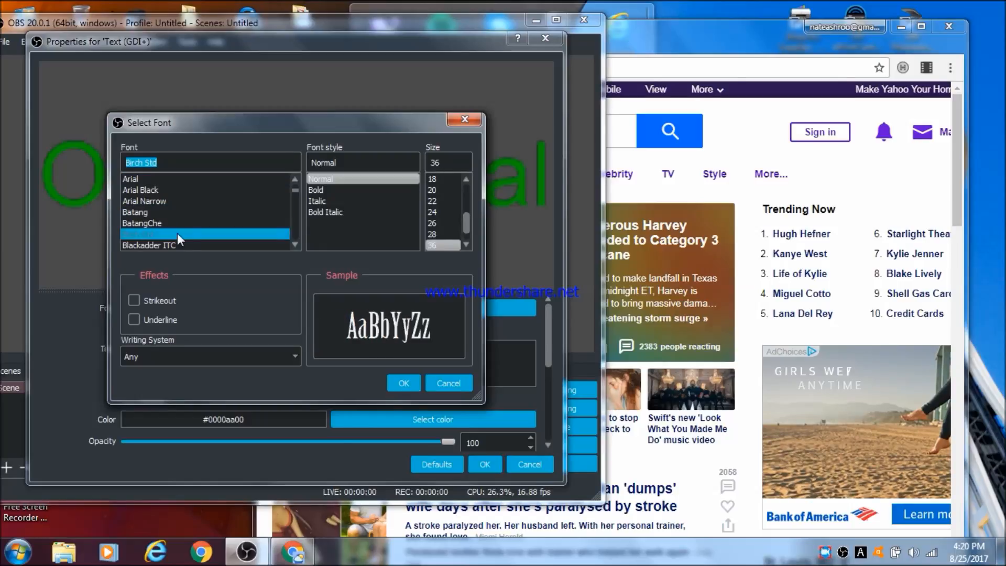
double_click(177, 233)
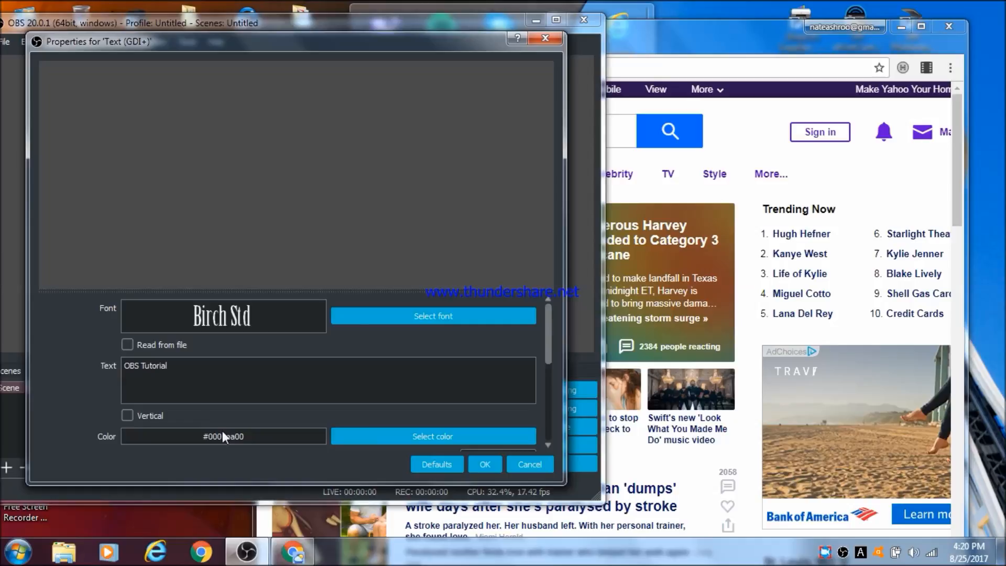
Set the text source's font to Arial Narrow, Normal, size 36, and accept the source properties
left_click(434, 315)
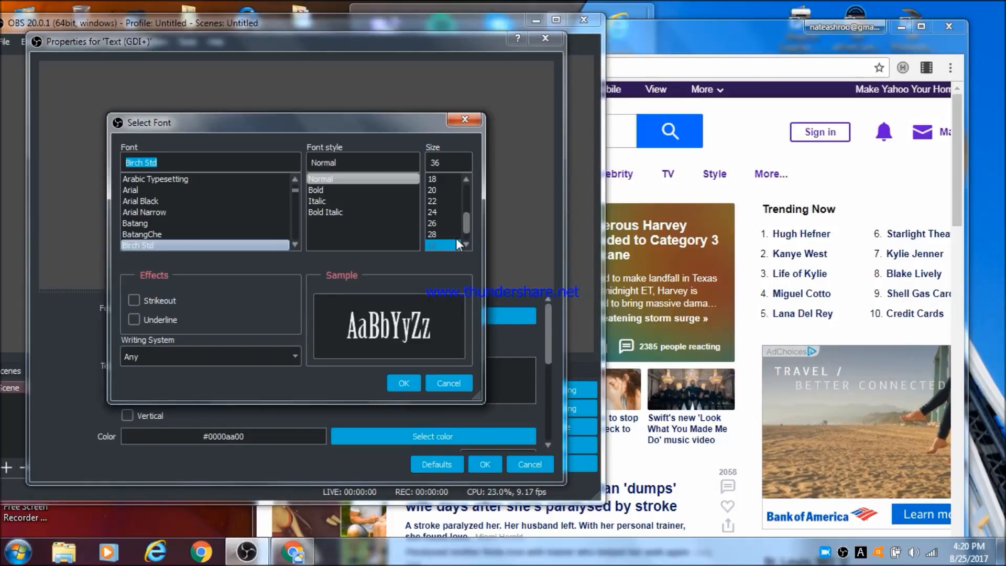
left_click_drag(465, 222, 467, 228)
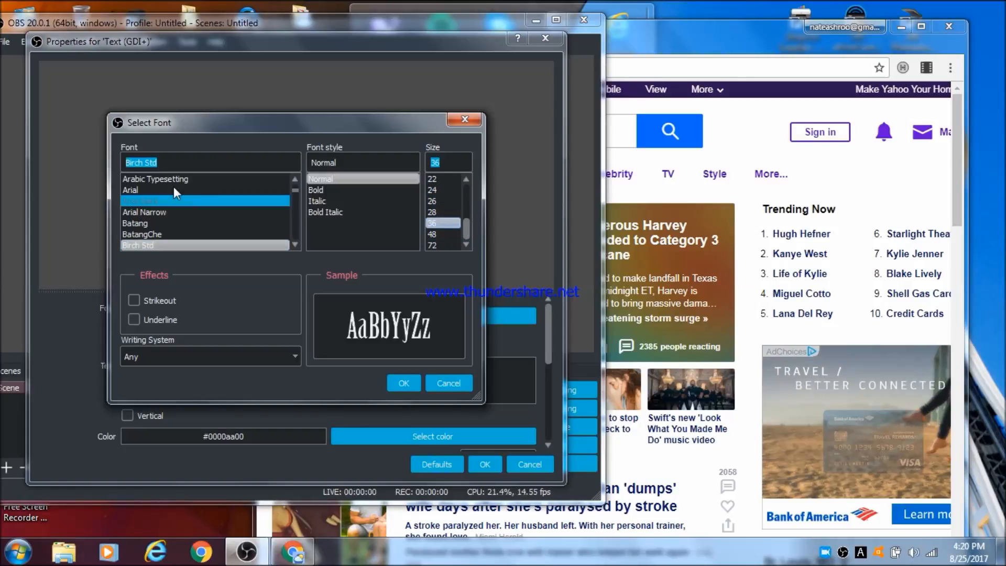
left_click(172, 210)
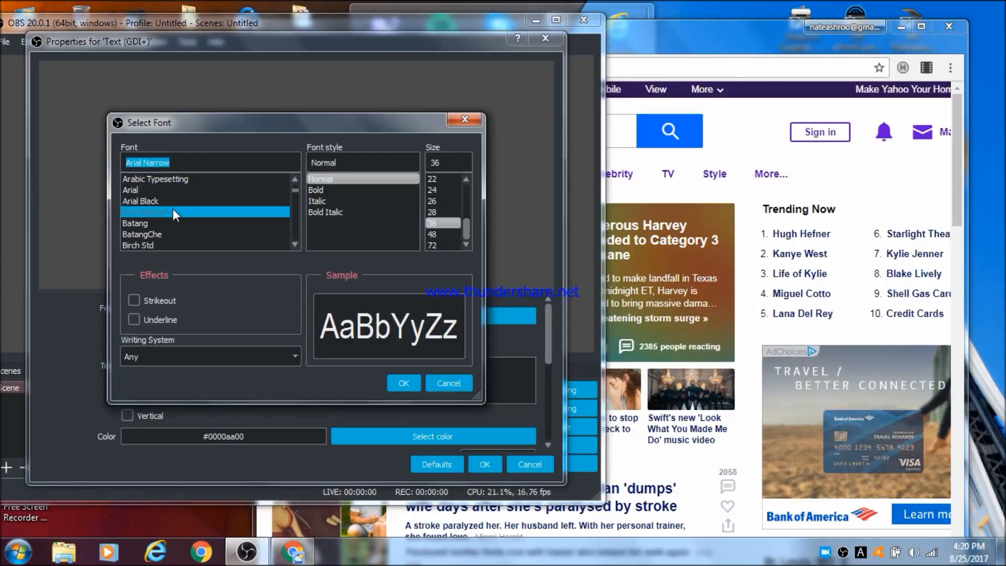
left_click(403, 383)
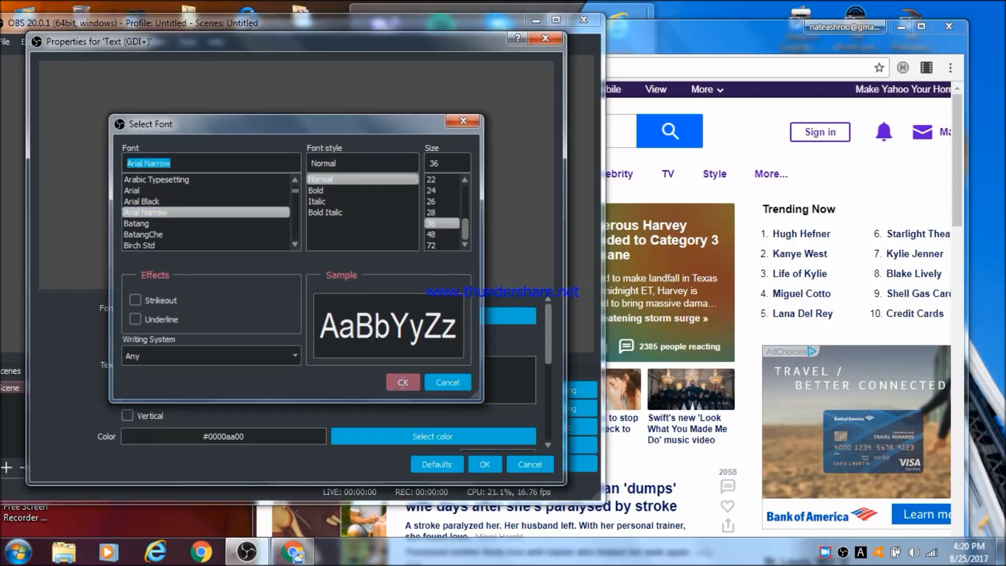
left_click(482, 461)
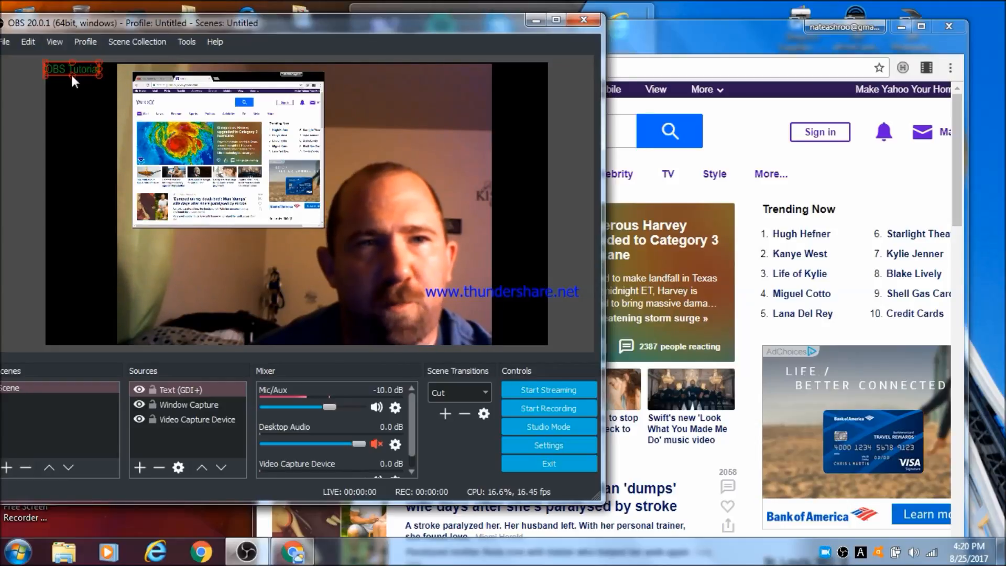
Enlarge the "OBS Tutorial" text to nearly the full canvas width and place it along the canvas's lower edge
left_click_drag(72, 77, 108, 179)
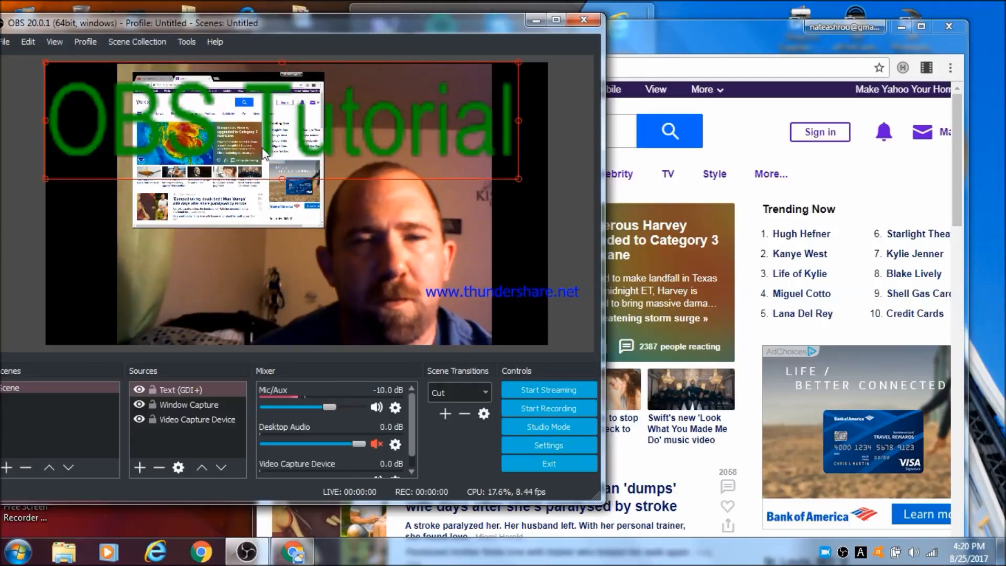
left_click_drag(268, 138, 283, 339)
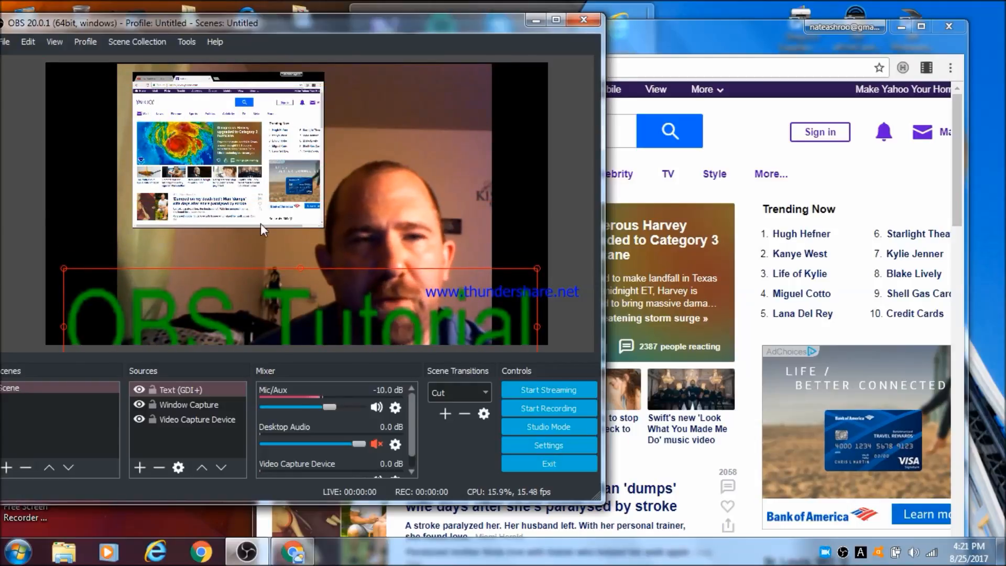
Move the window capture into the canvas's top-left corner and the webcam image against its right edge
left_click_drag(272, 161, 184, 151)
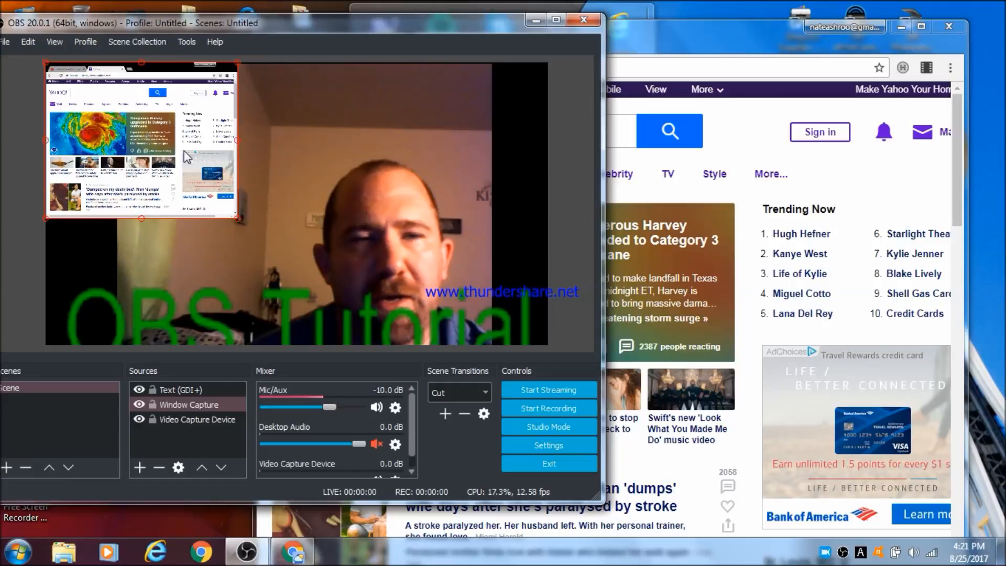
left_click_drag(312, 128, 366, 140)
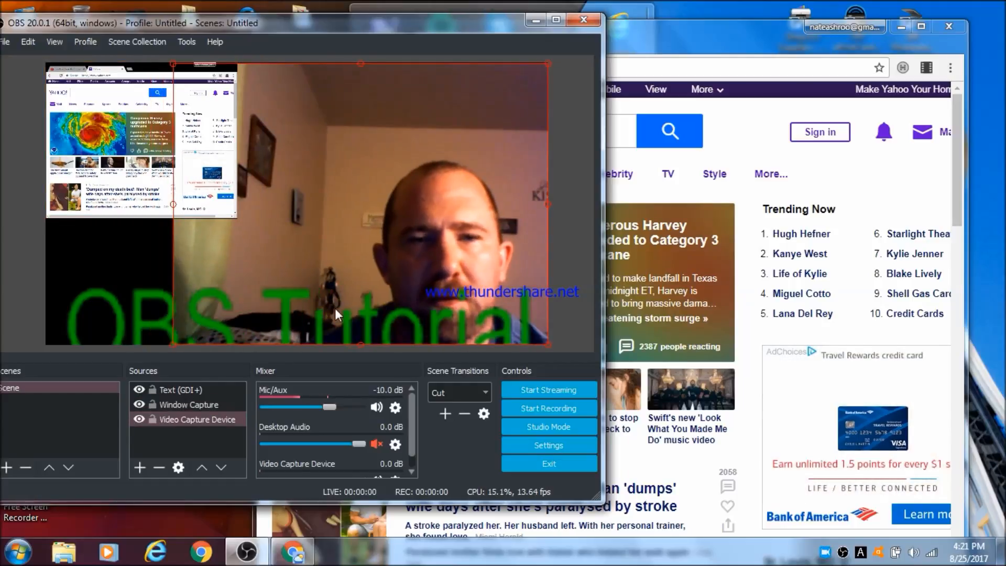
Hide the Text (GDI+) and Window Capture sources and move the webcam image back to the middle of the canvas
left_click(146, 389)
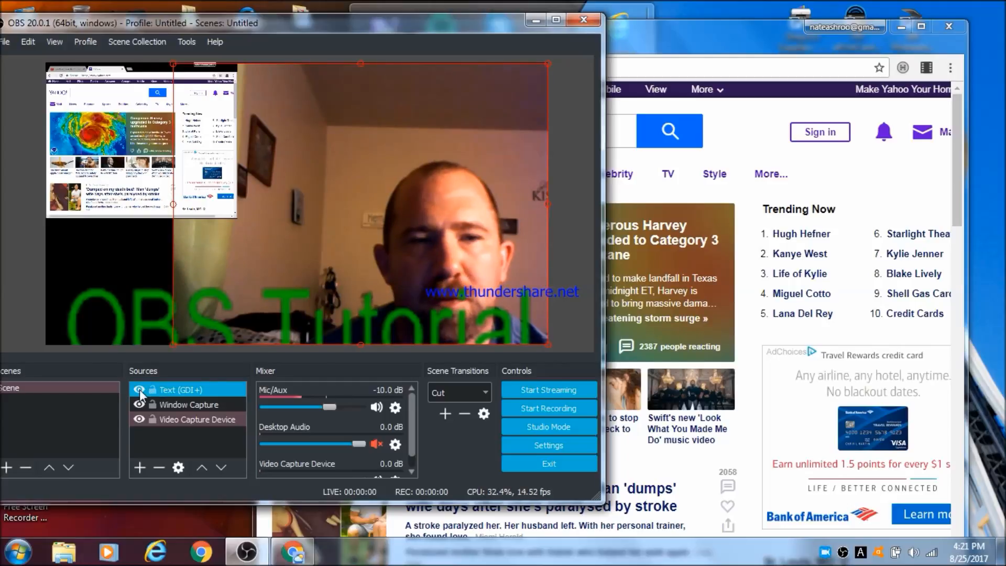
left_click(139, 388)
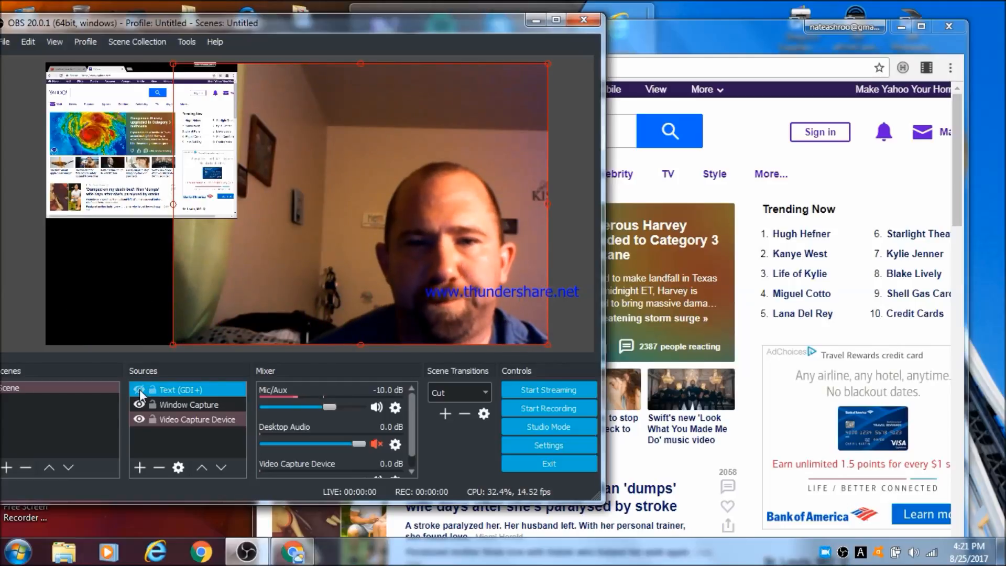
left_click(138, 416)
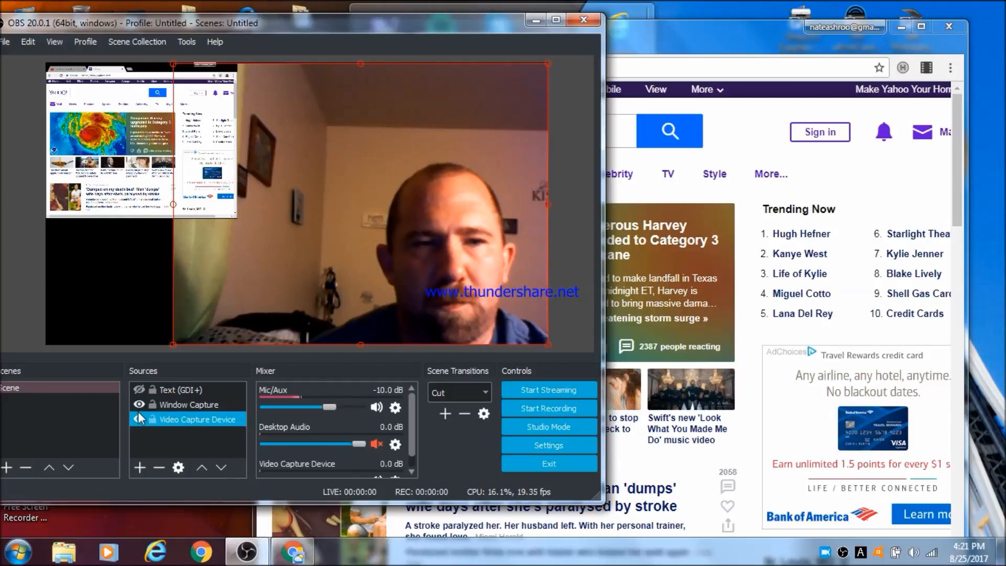
left_click(139, 404)
left_click(140, 404)
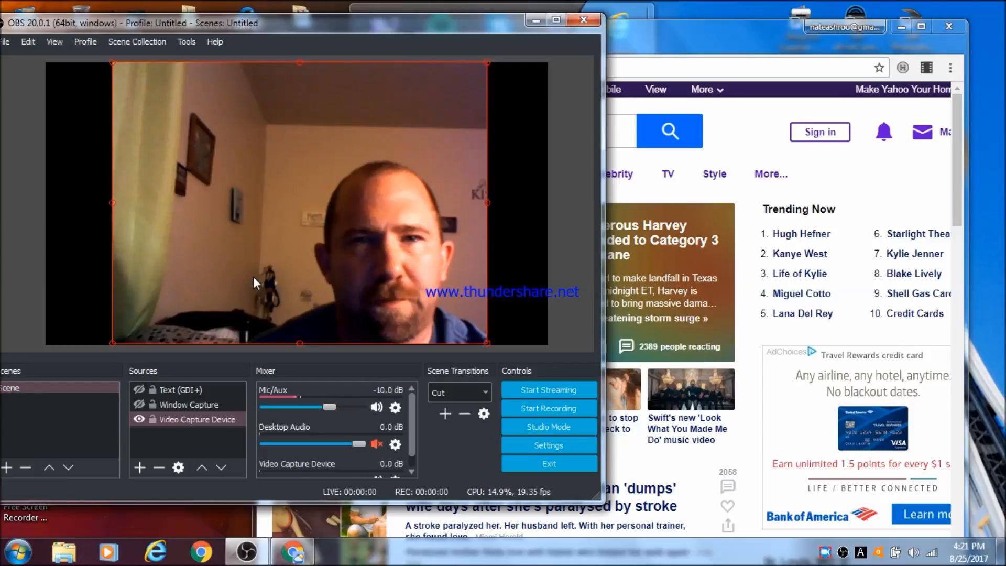
Add a new visible Display Capture source under its default name for Display 0, the primary monitor, with cursor capture on
left_click_drag(325, 27, 458, 26)
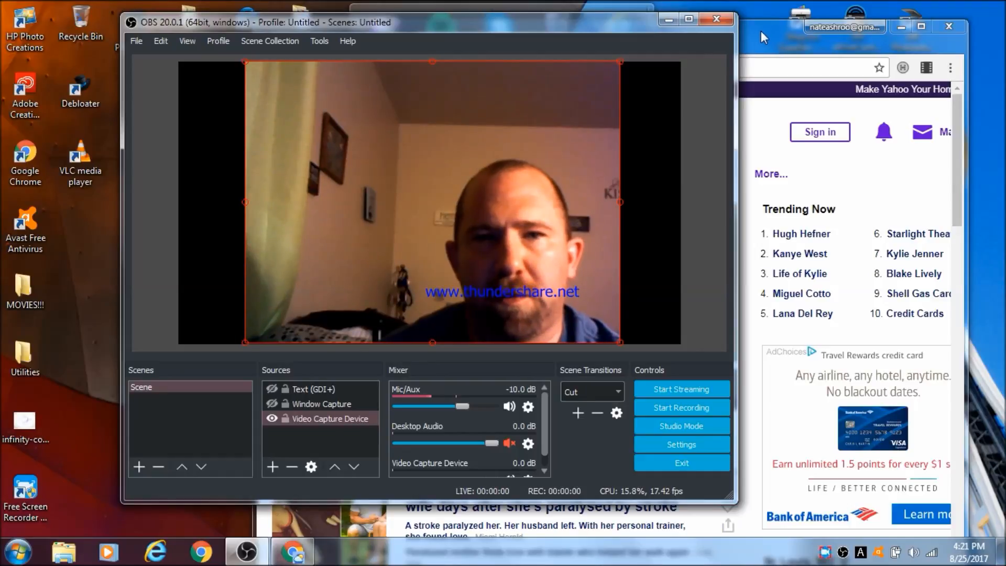
left_click(272, 467)
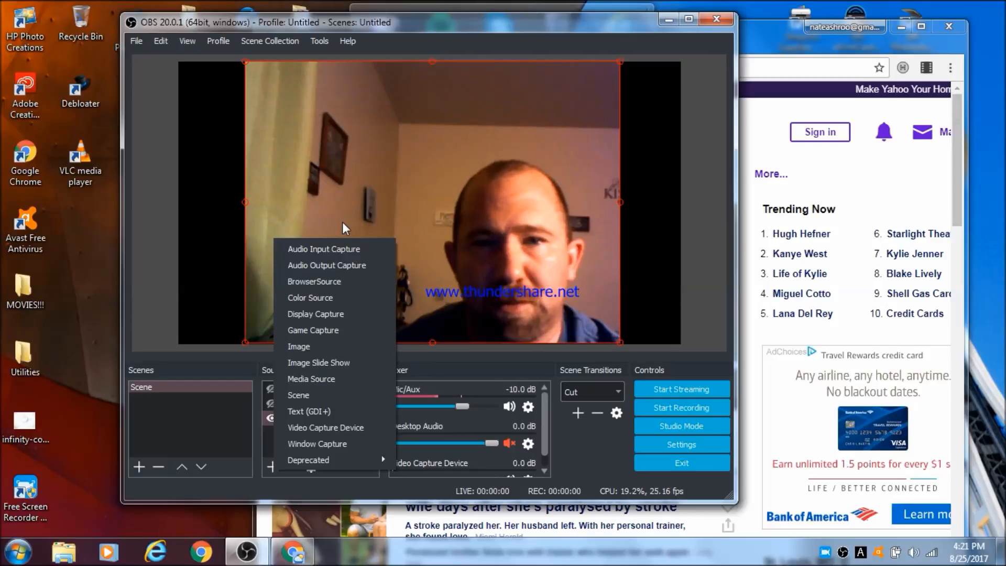
left_click(345, 314)
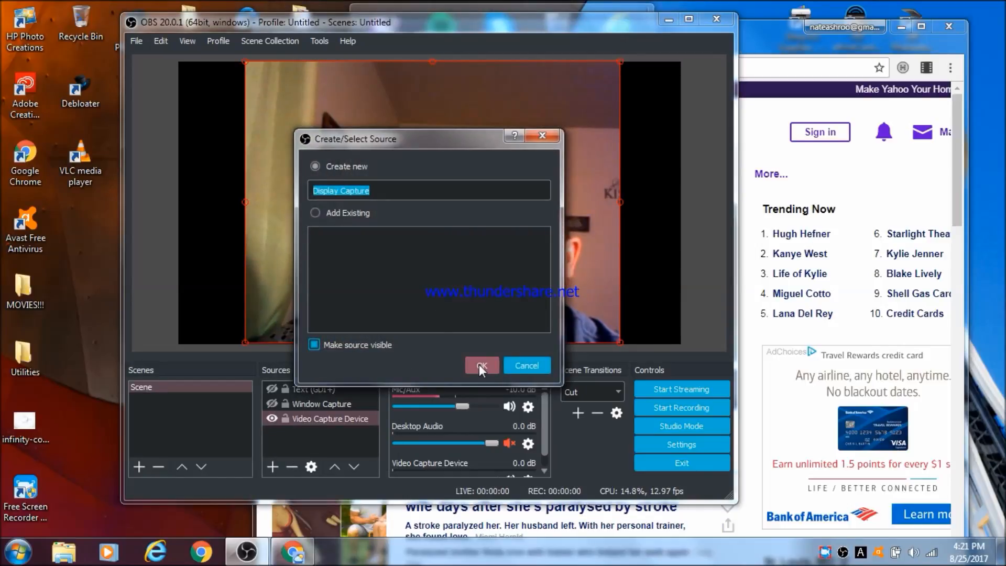
left_click(479, 364)
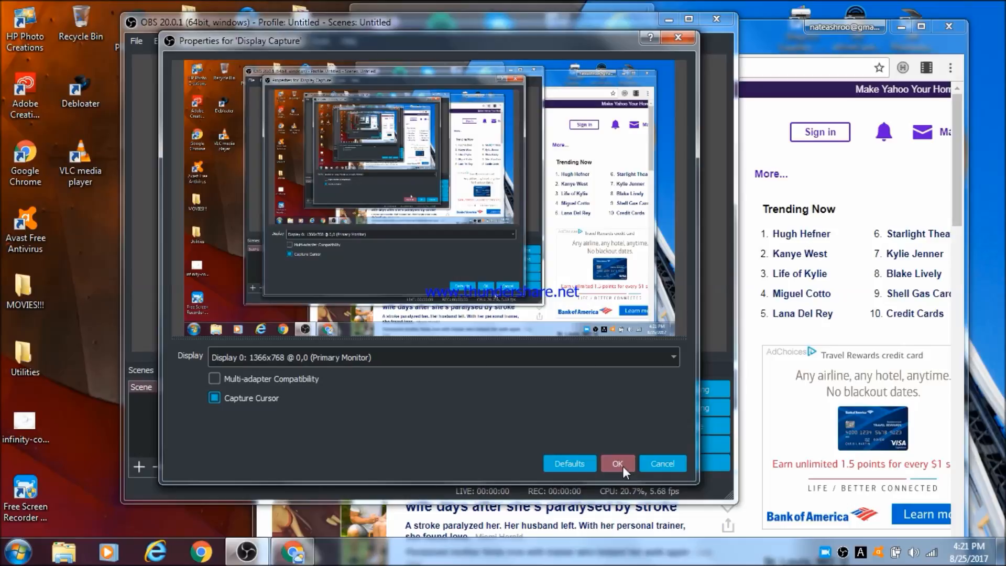
left_click(619, 464)
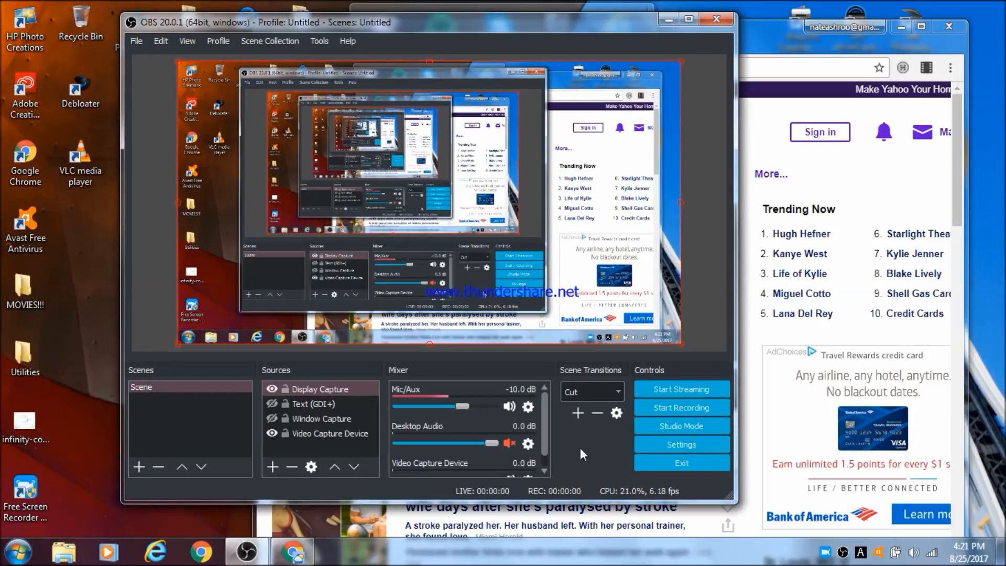
Move the Video Capture Device source to the top of the source order, above Display Capture
left_click_drag(463, 31, 588, 40)
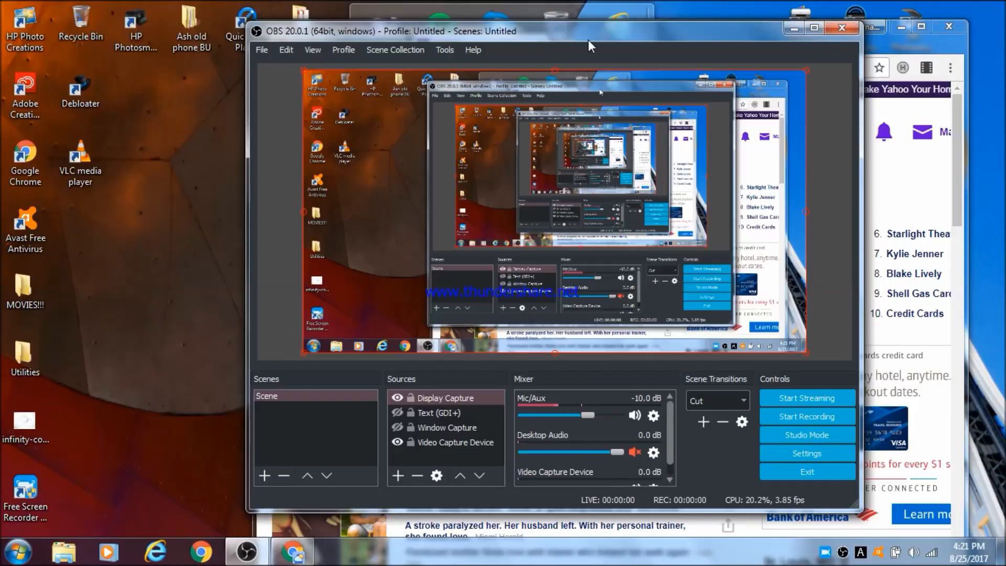
left_click_drag(588, 40, 523, 51)
left_click(361, 442)
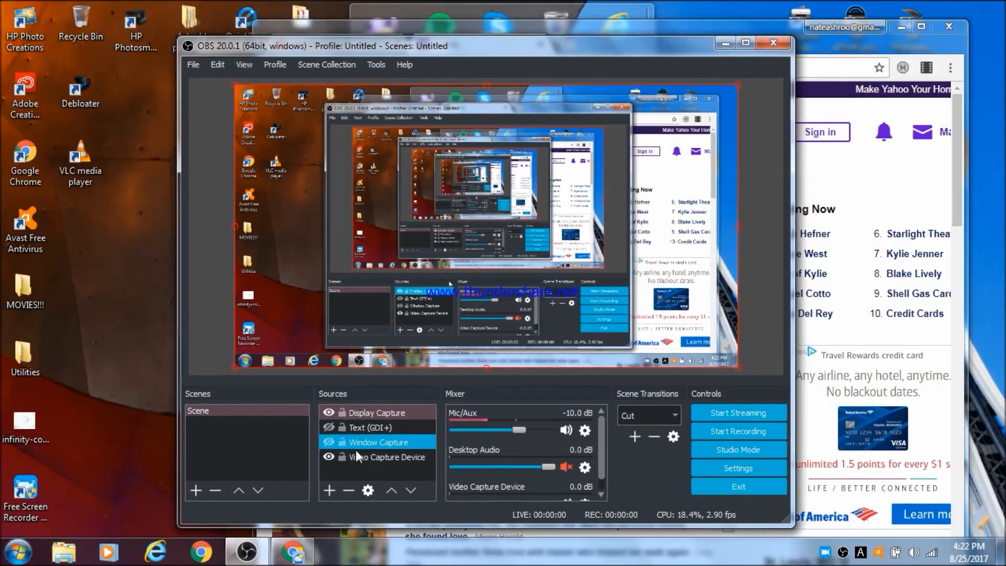
left_click(357, 457)
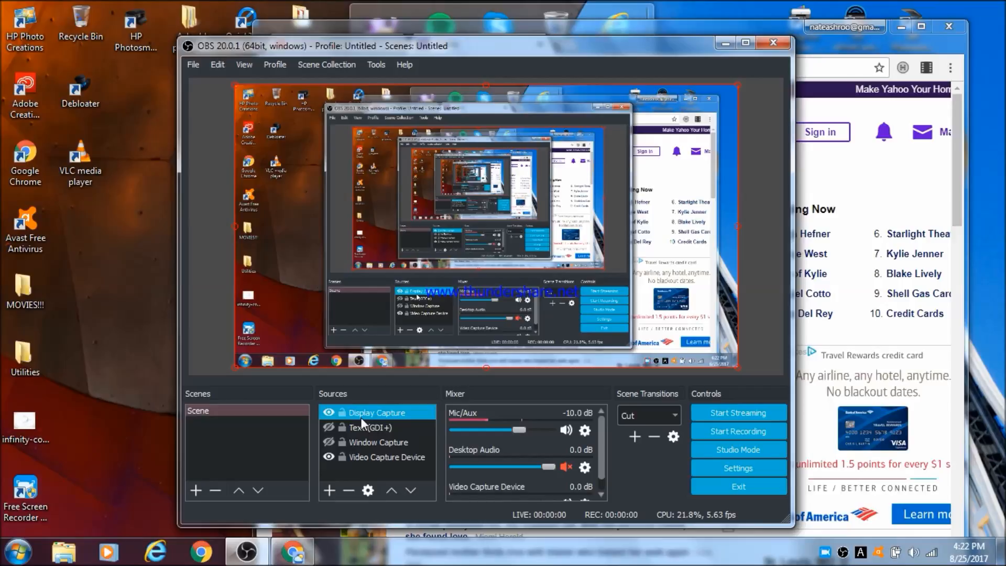
left_click(365, 454)
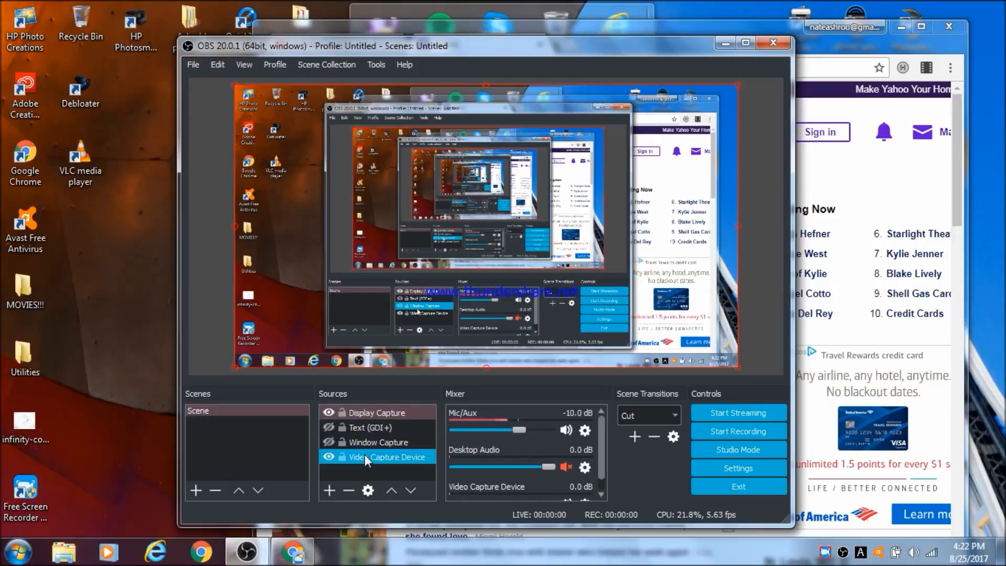
triple_click(391, 490)
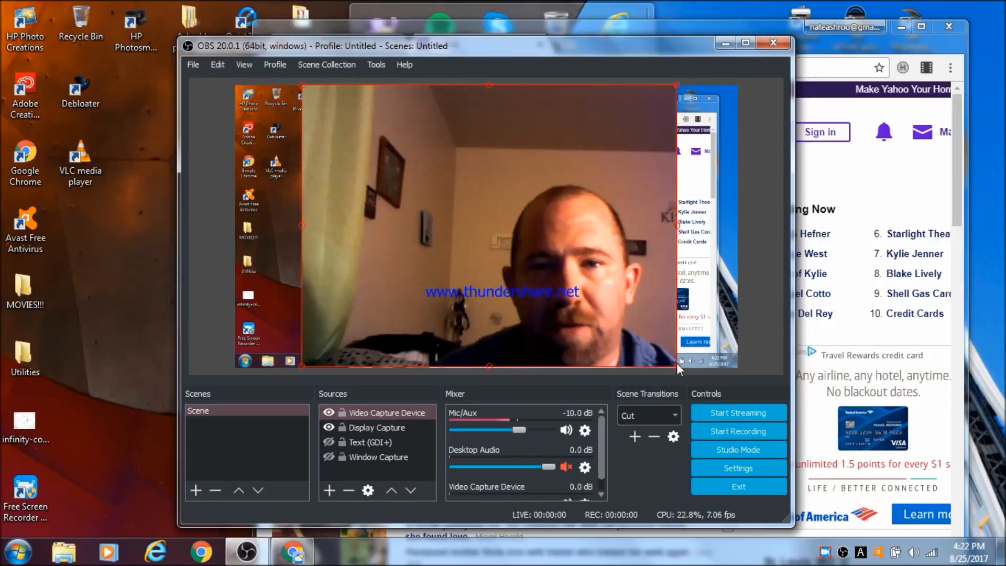
Shrink the webcam image to under half its size and place it at the canvas's top-right corner
left_click_drag(676, 362, 409, 208)
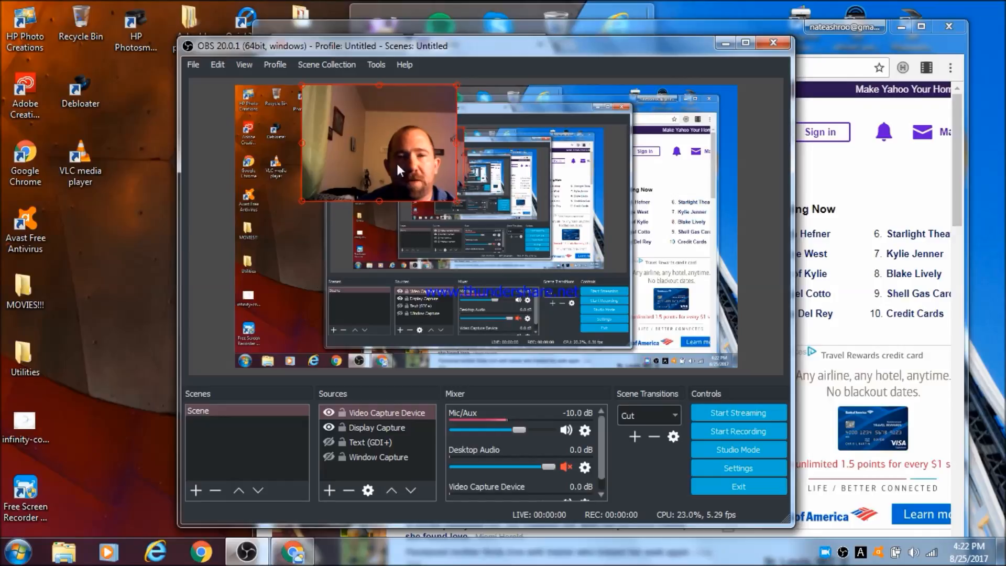
left_click_drag(405, 149, 820, 42)
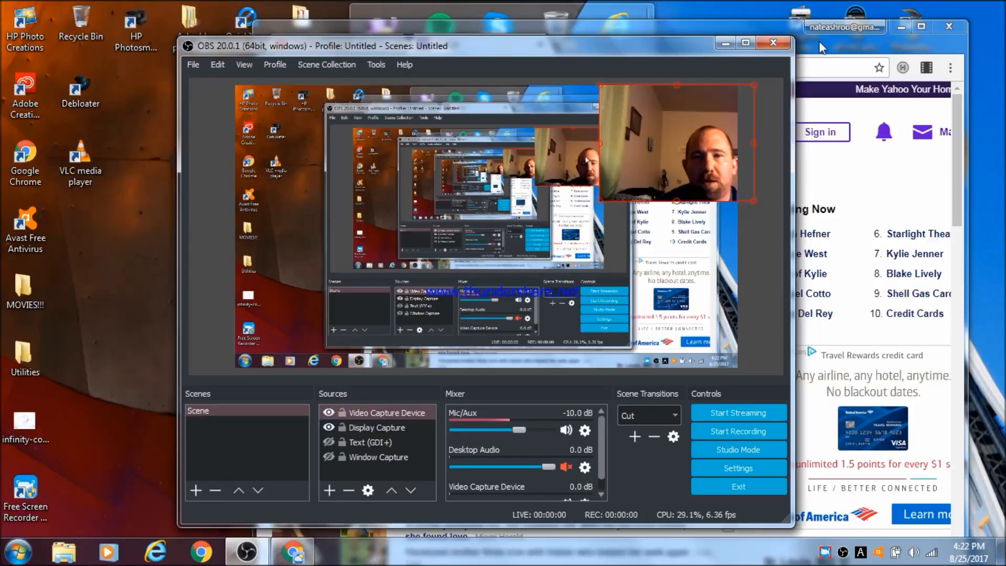
Close the Chrome window behind OBS so only the desktop is captured
left_click(940, 24)
left_click(946, 25)
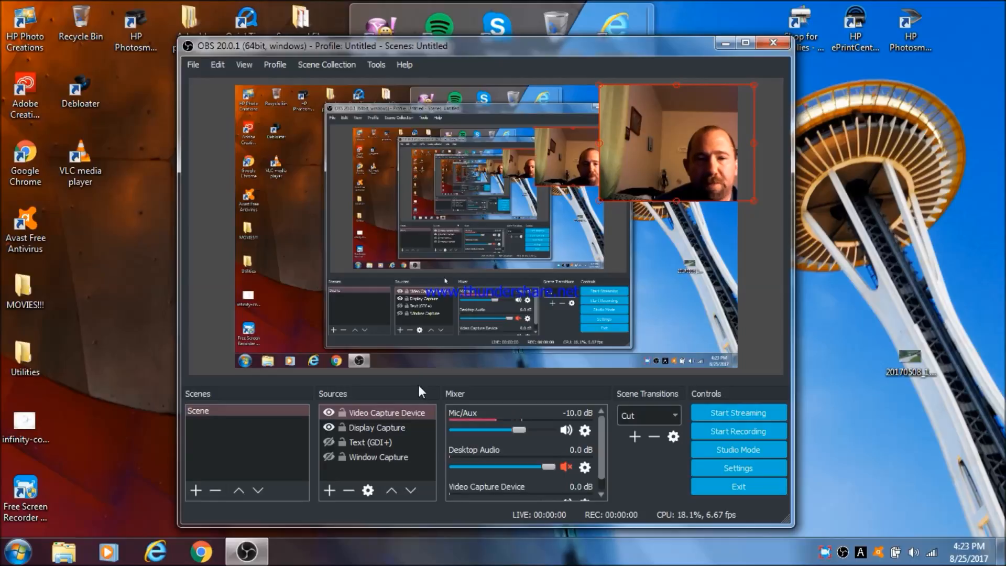
left_click(365, 427)
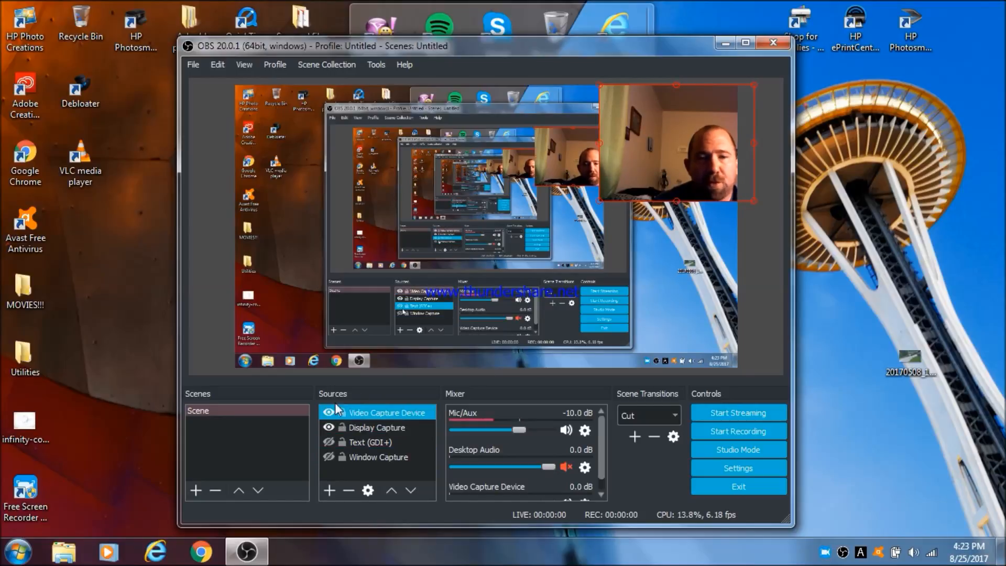
Exit OBS by force-closing the unresponsive obs64.exe and cancelling the Windows solution check
left_click(780, 46)
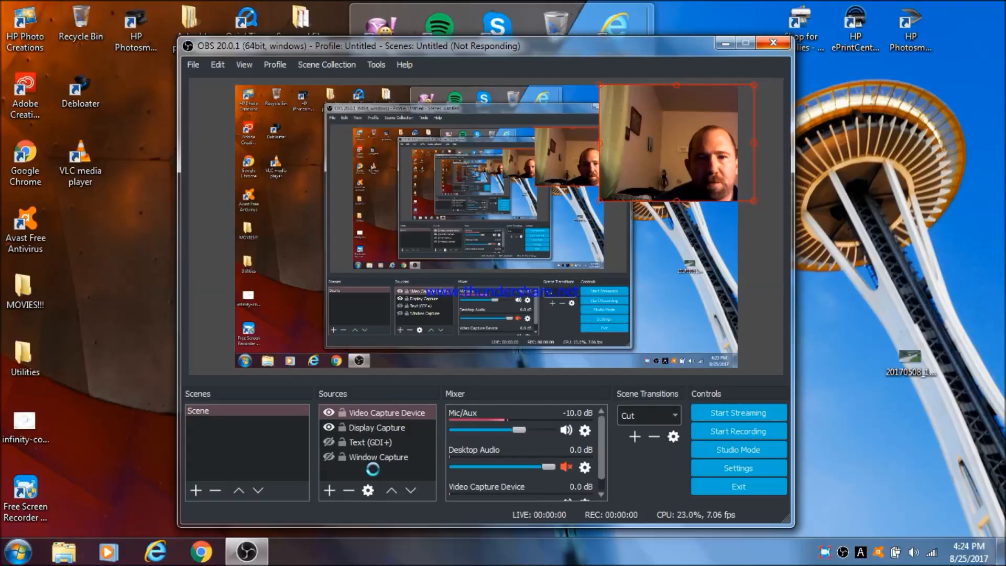
left_click(770, 45)
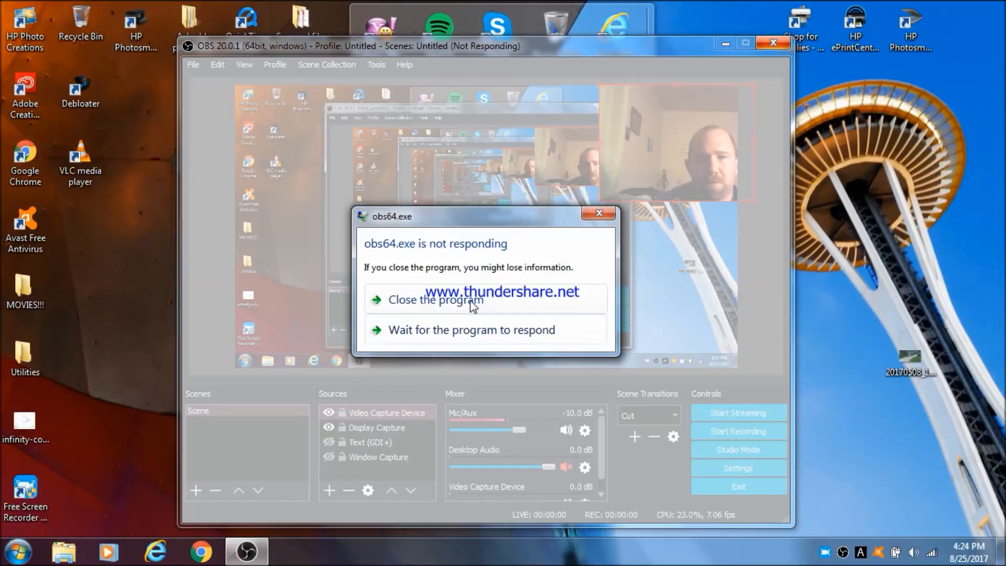
left_click(470, 302)
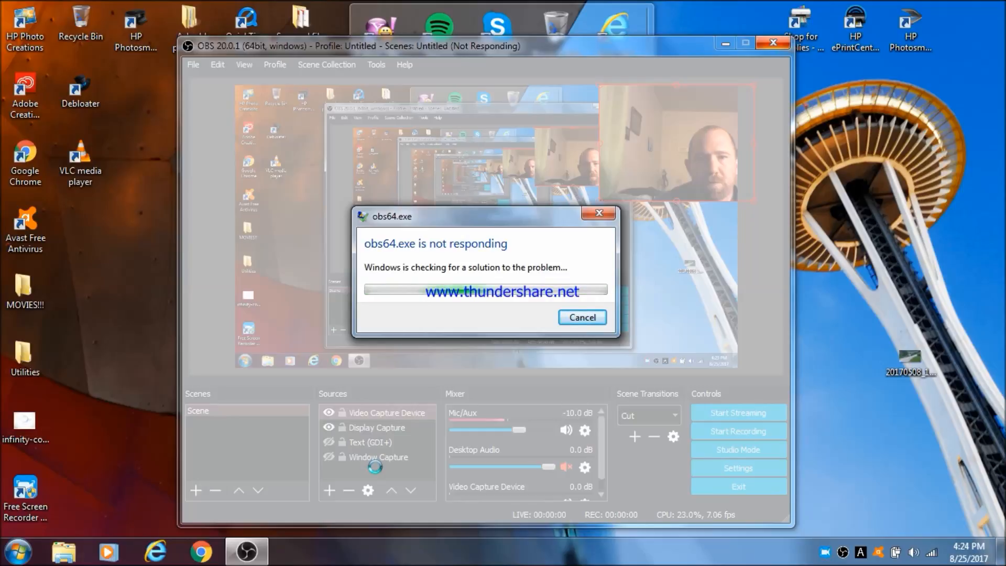
left_click(582, 317)
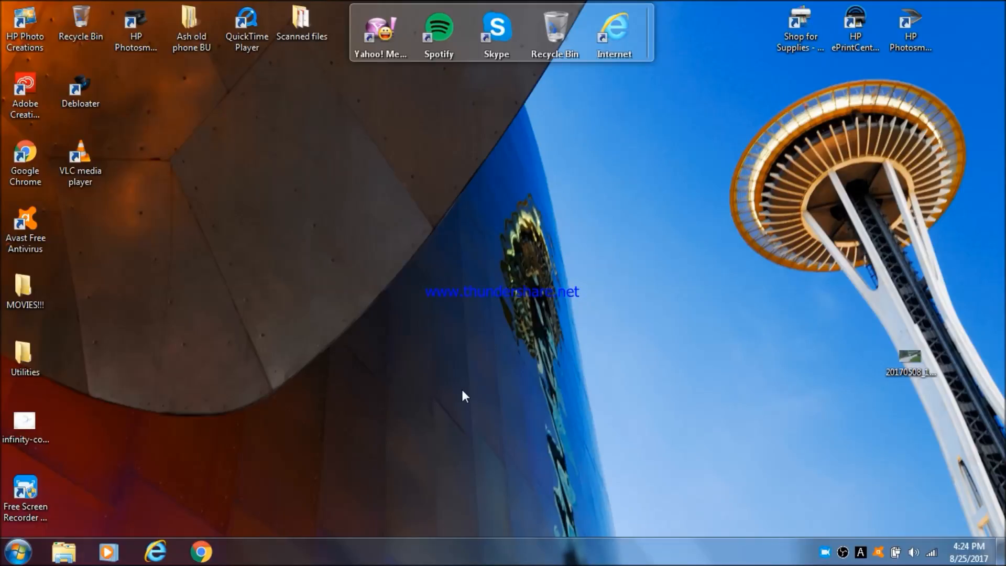
Launch OBS Studio from the Utilities desktop folder, close the folder, and move the OBS window to the middle of the desktop
double_click(27, 360)
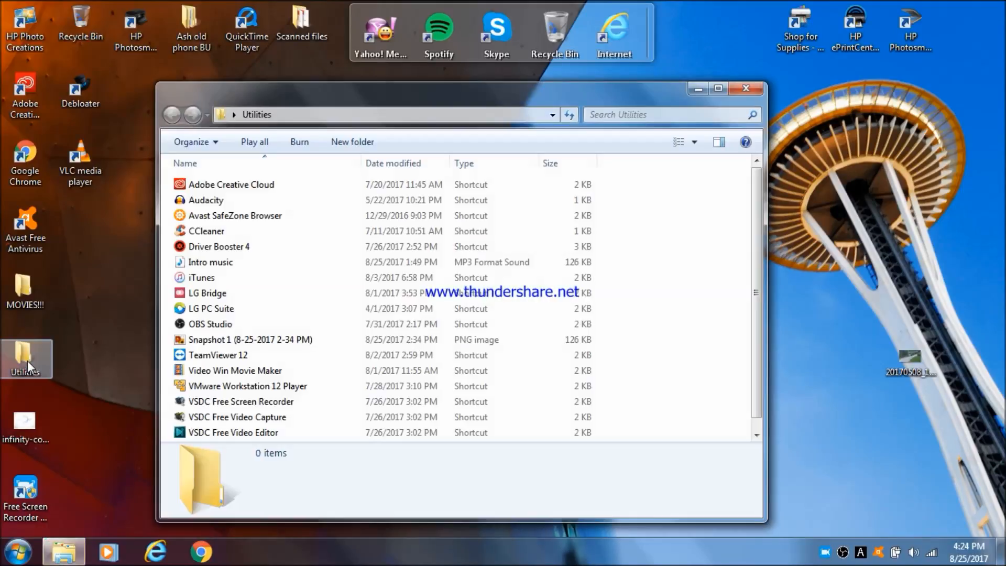
left_click(202, 325)
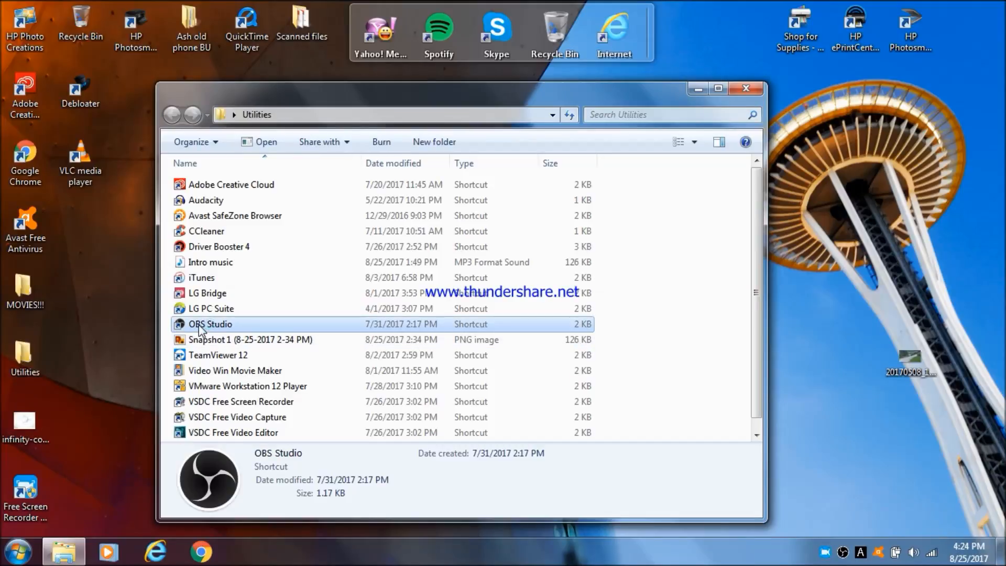
left_click(745, 90)
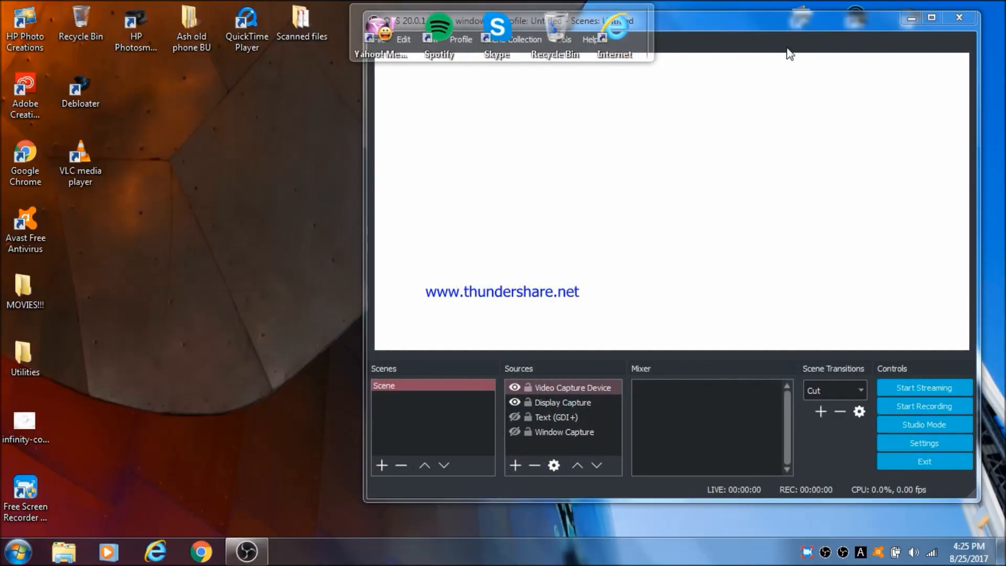
left_click_drag(780, 23, 572, 43)
left_click(389, 451)
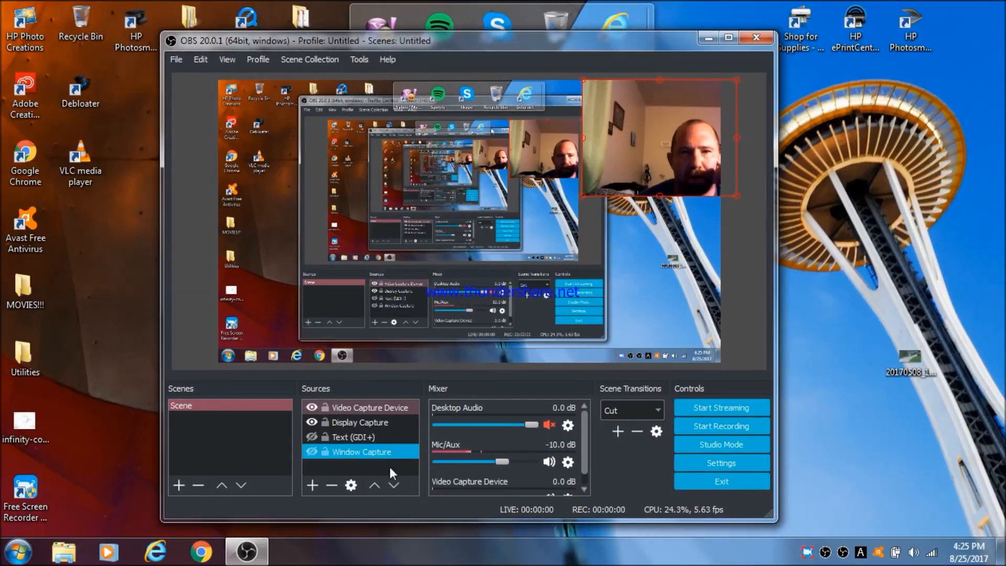
left_click(391, 472)
left_click(354, 485)
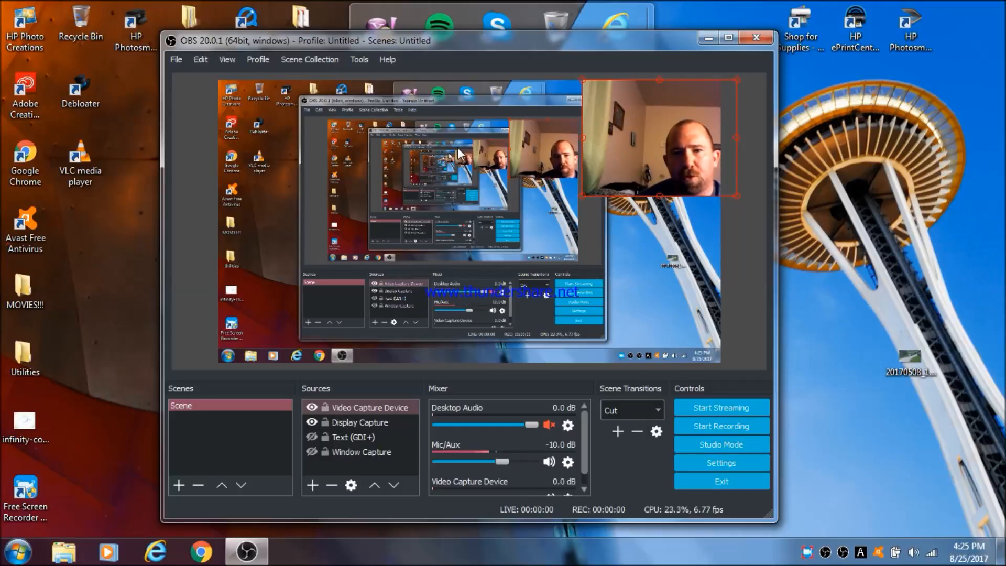
Start the live stream and stop it after a short test run
left_click(721, 407)
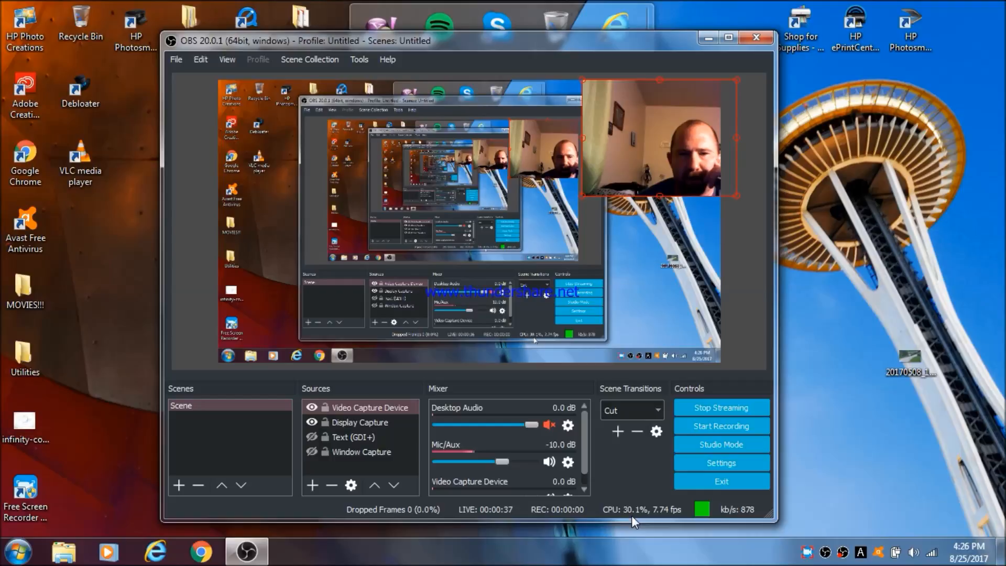
left_click(703, 412)
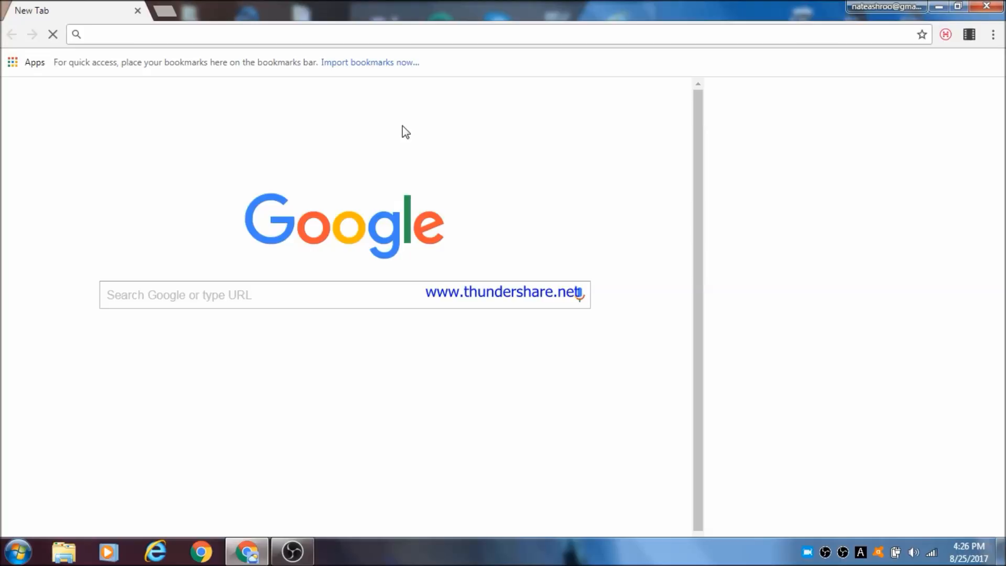
Switch to Chrome, open YouTube's Creator Studio and go to the Live Streaming dashboard
left_click(314, 387)
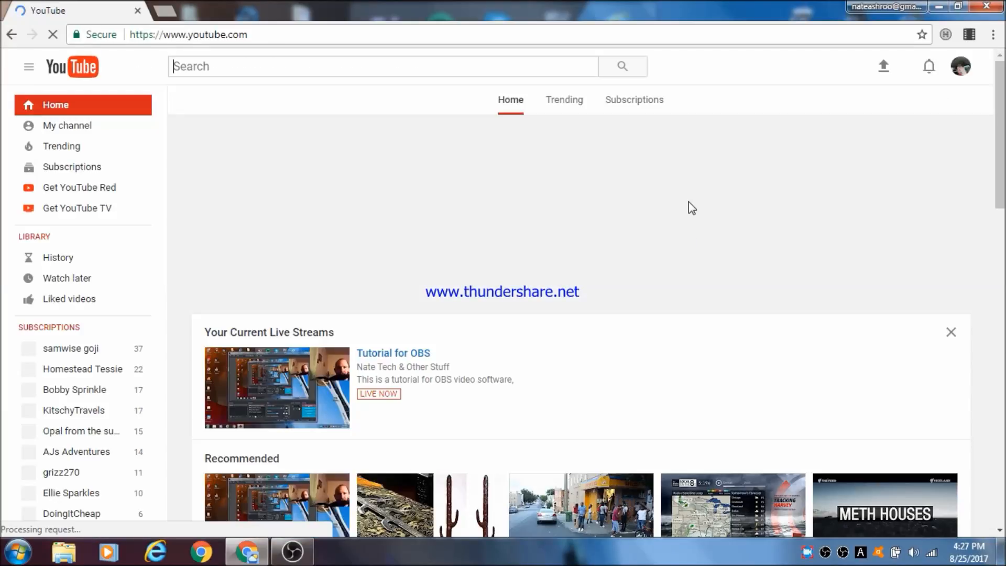
mouse_move(299, 554)
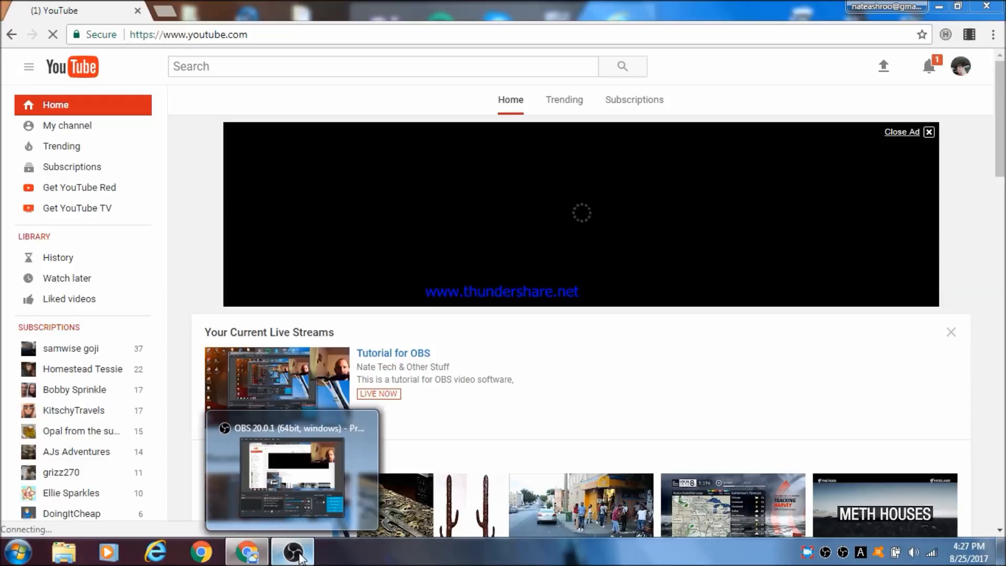
left_click(300, 557)
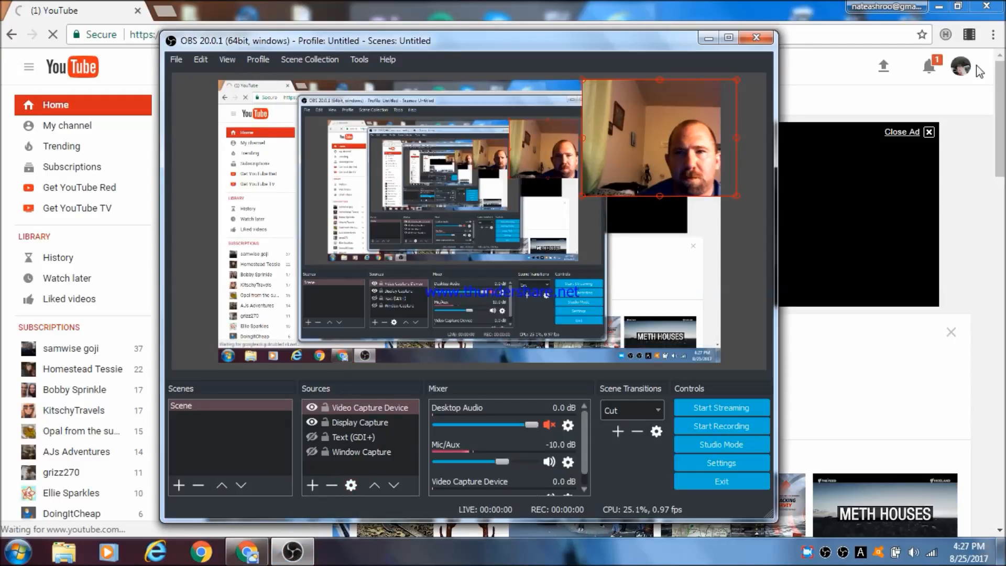
left_click(962, 66)
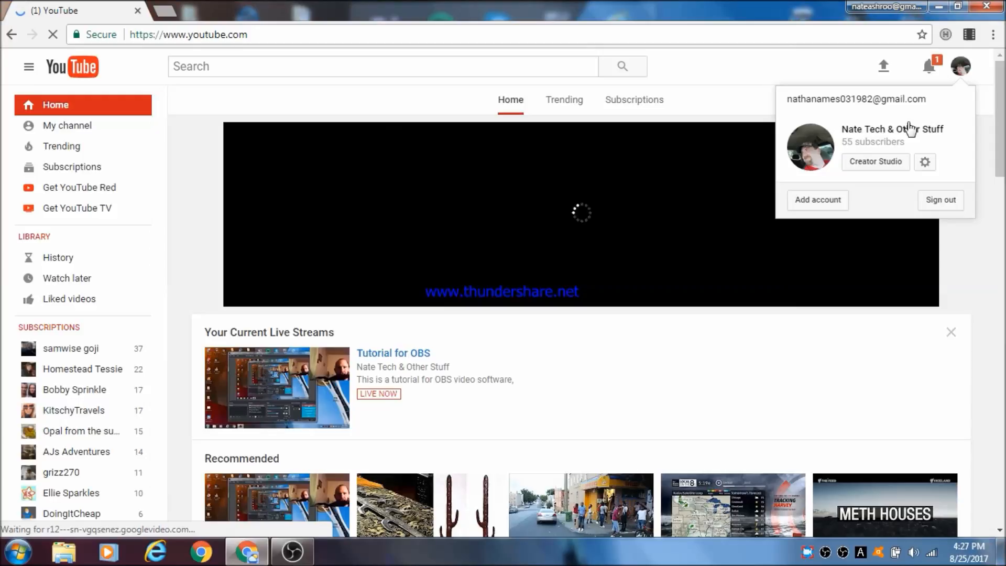
left_click(884, 164)
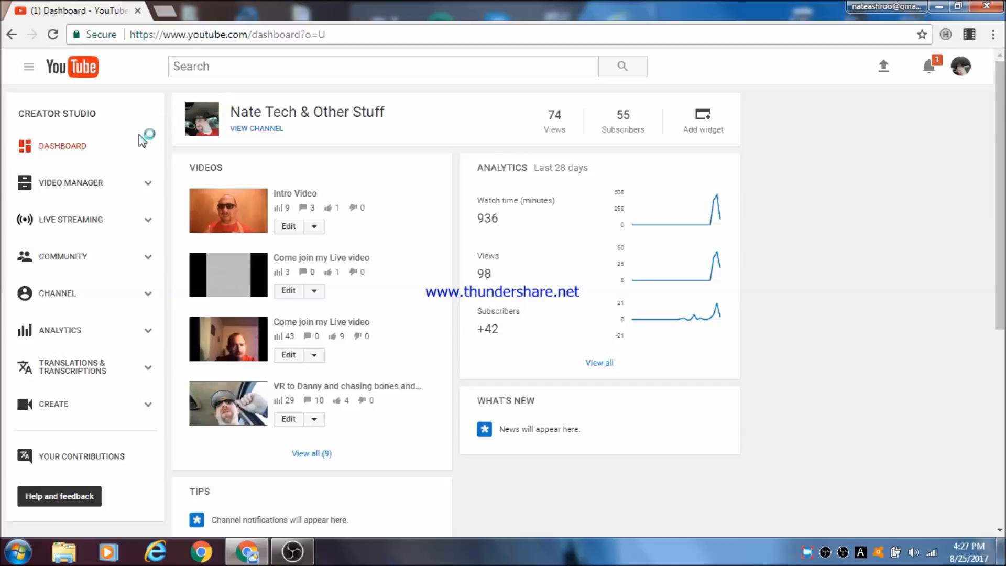
left_click(81, 221)
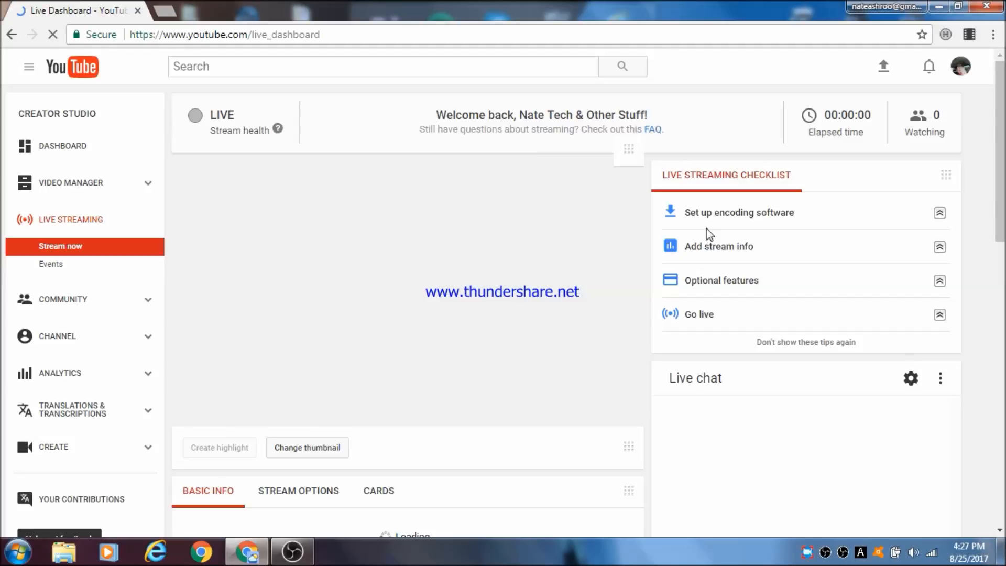
Pop out the live chat from the Live Streaming dashboard into its own window
scroll(709, 224, "down", 2)
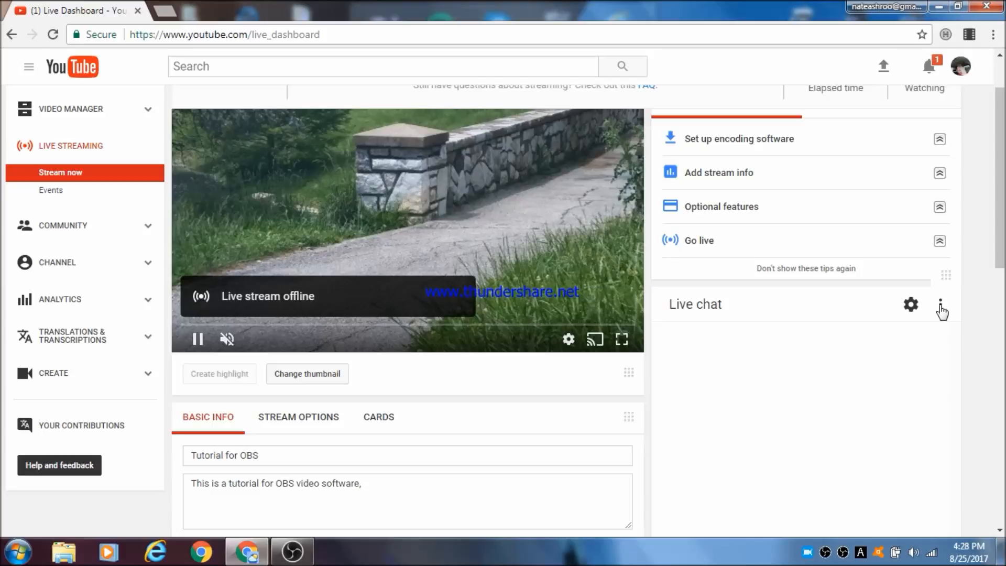
left_click(940, 309)
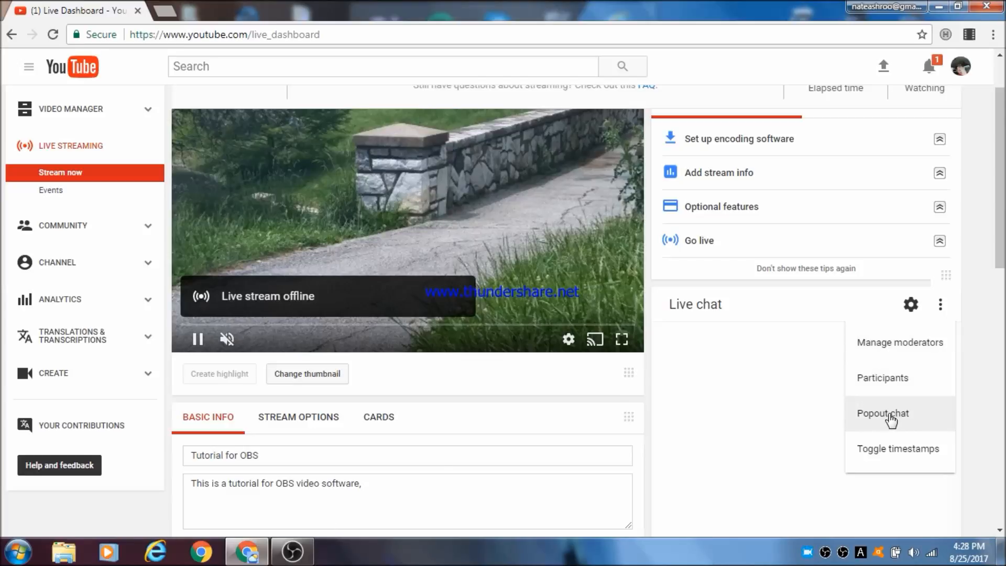
left_click(891, 418)
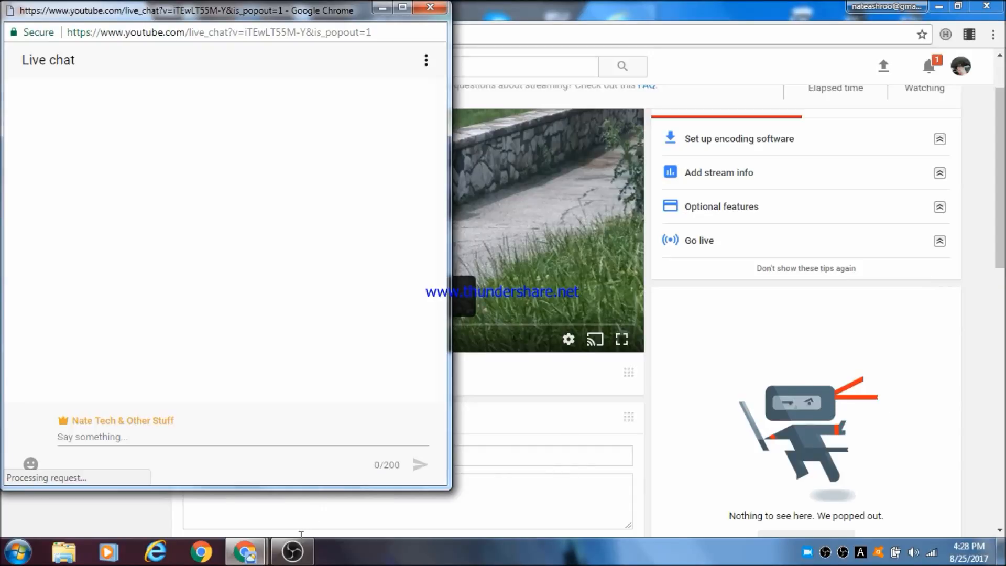
Minimize the main Chrome window, shrink the popped-out live chat, and place OBS beside it so both are fully visible
mouse_move(295, 554)
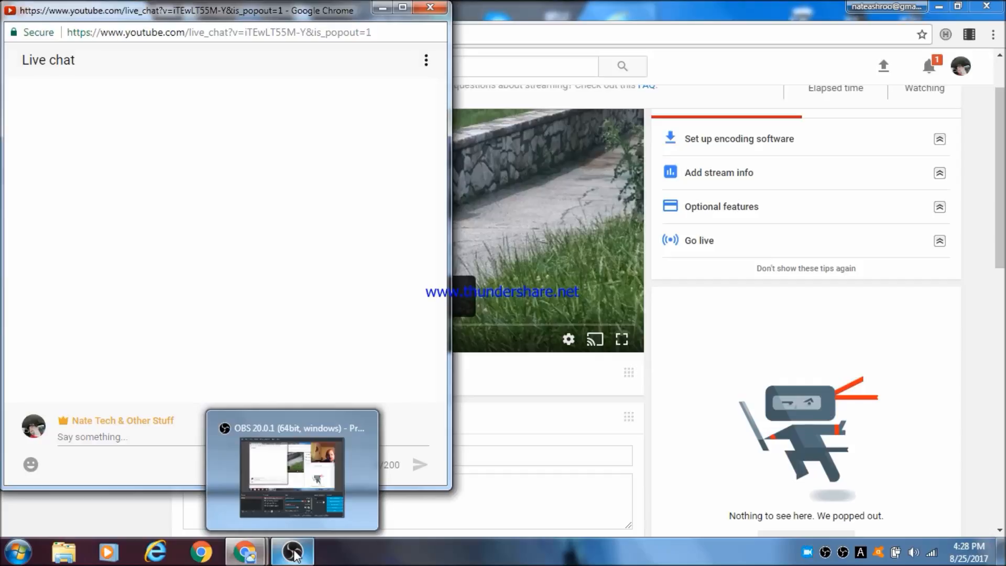
left_click(292, 477)
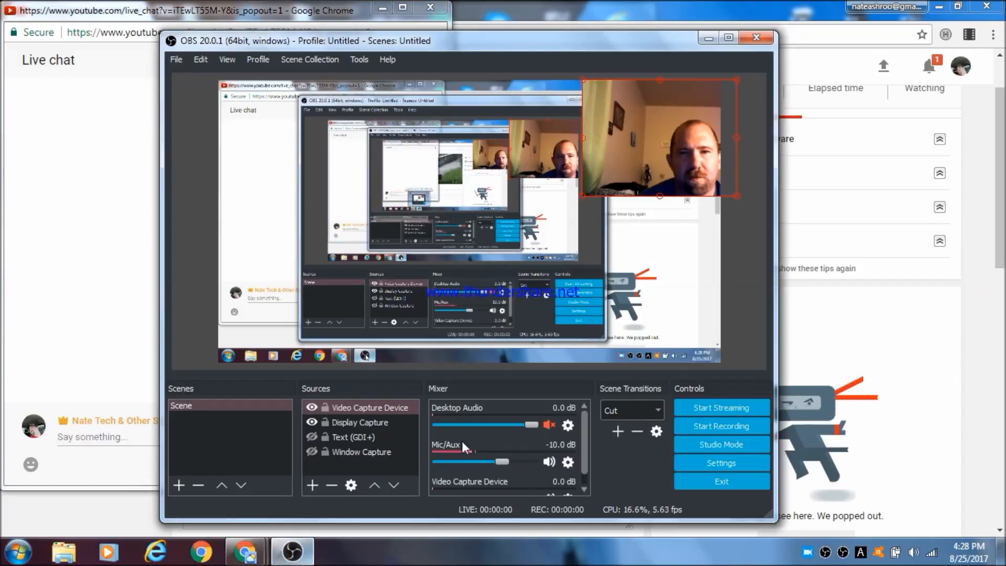
left_click_drag(449, 45, 483, 59)
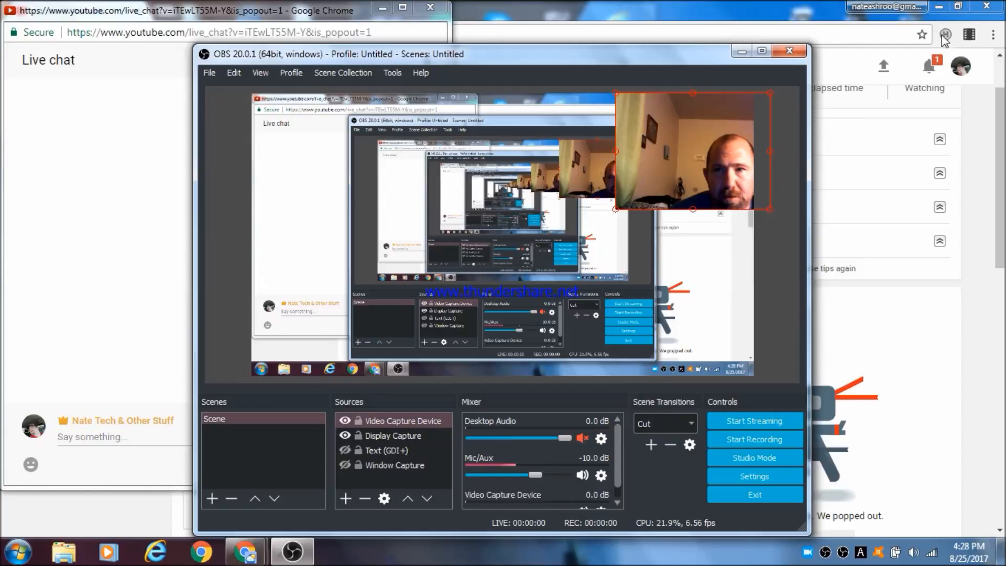
left_click(939, 7)
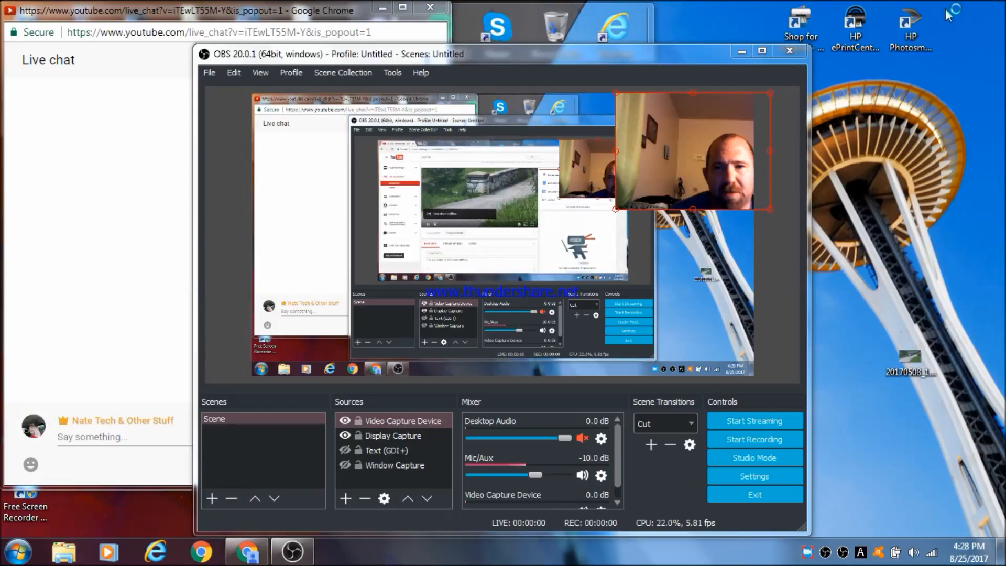
left_click_drag(500, 64, 781, 31)
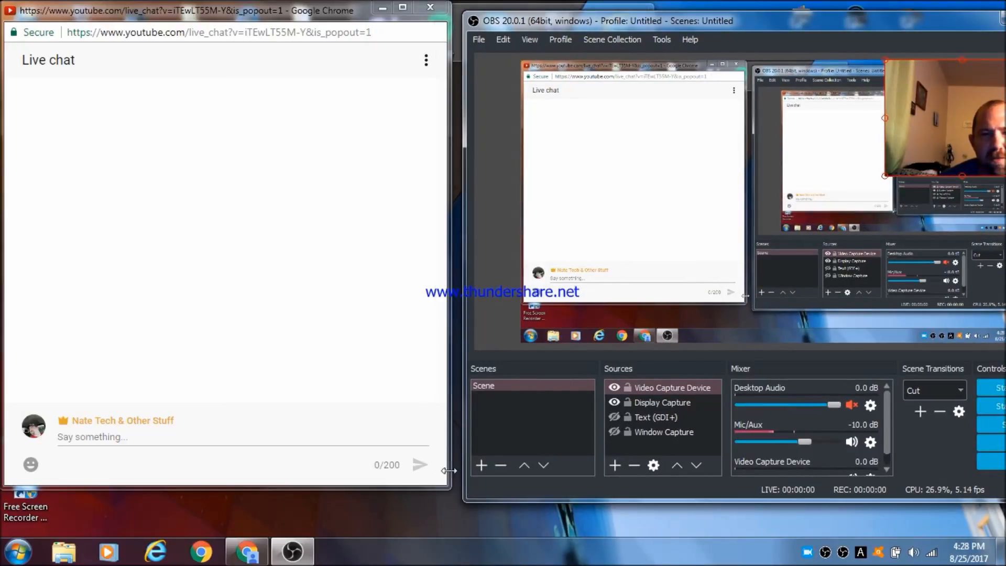
left_click_drag(449, 470, 187, 333)
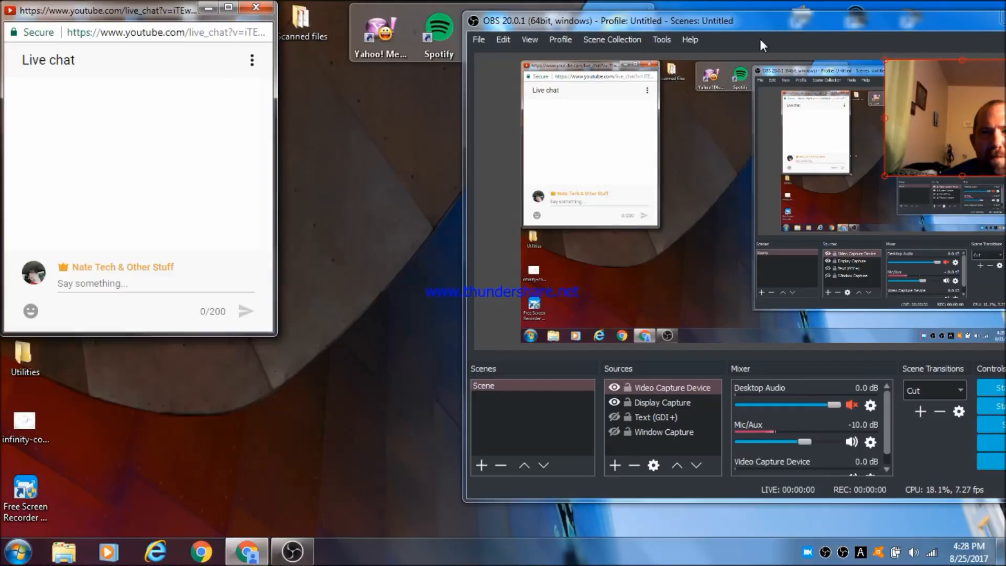
left_click_drag(767, 26, 620, 24)
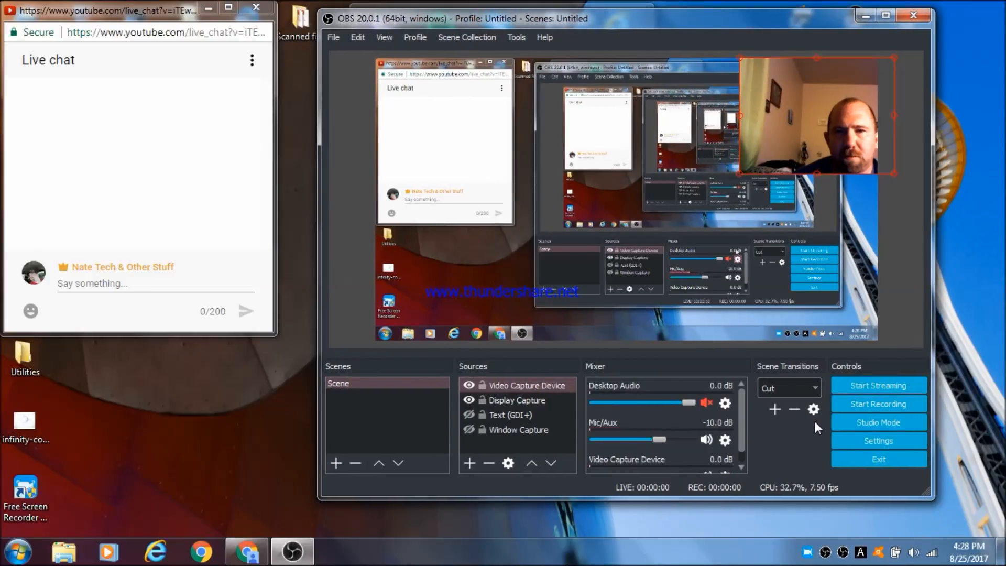
Start streaming and remove the hidden Text (GDI+) source from the scene
left_click(863, 386)
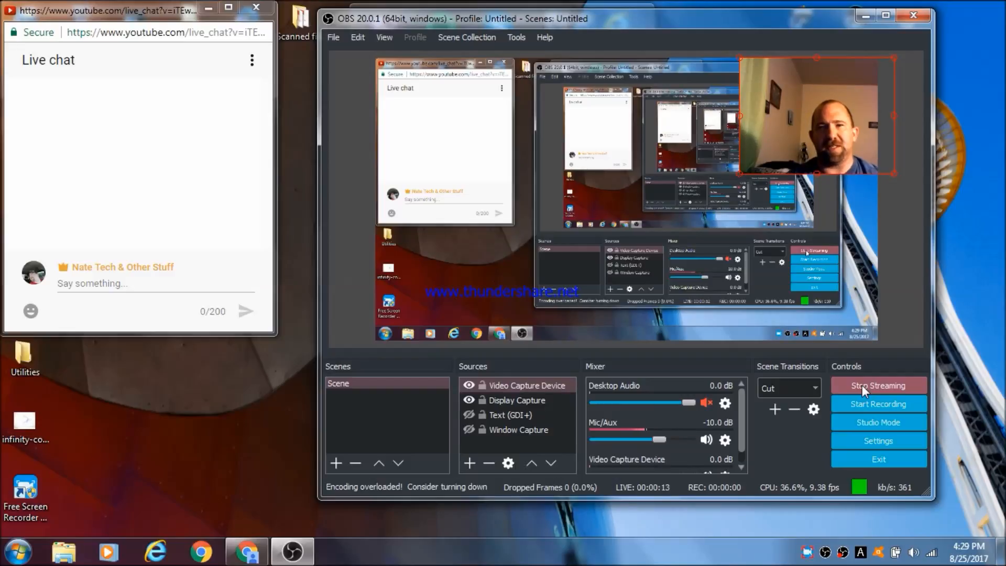
left_click(488, 416)
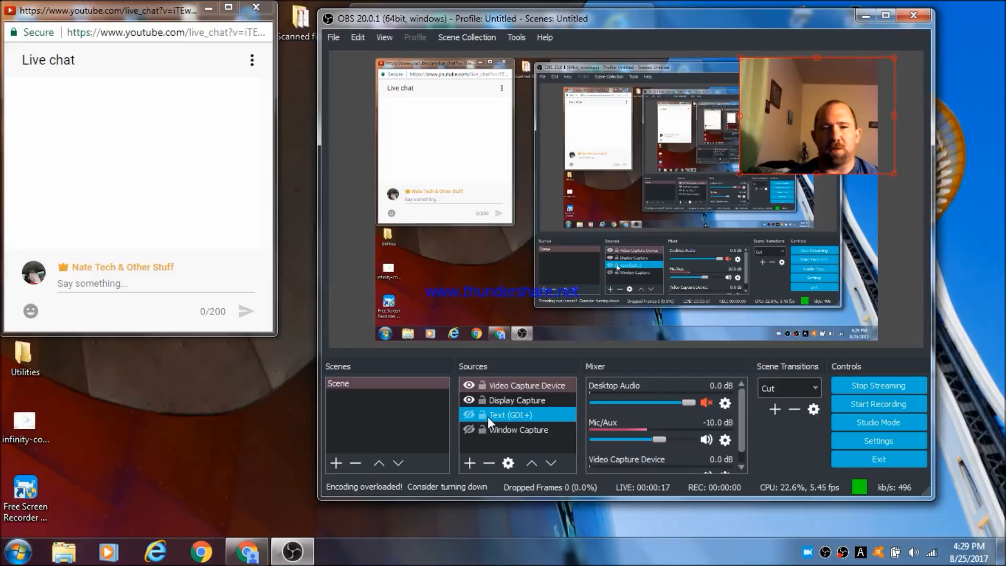
right_click(491, 416)
mouse_move(520, 287)
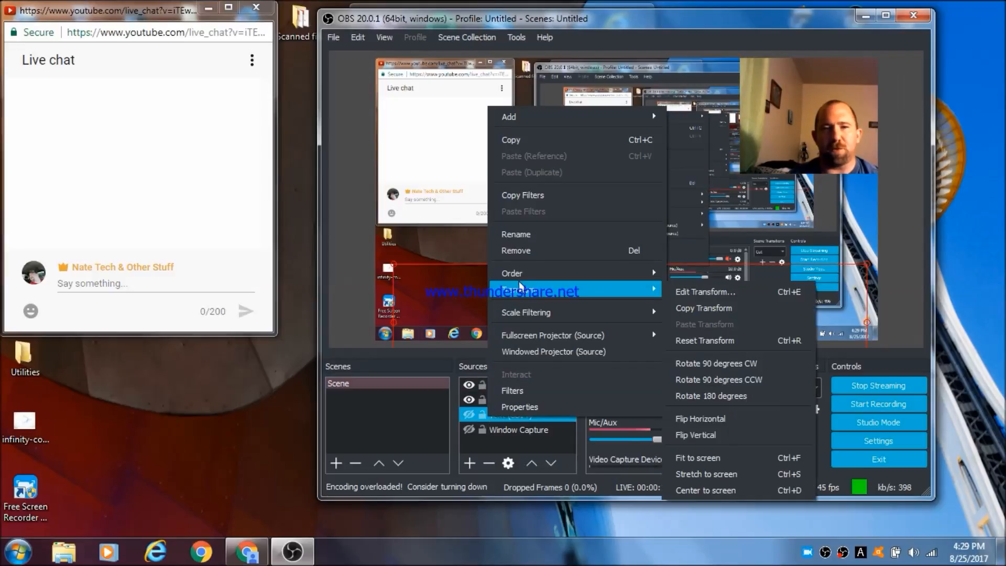
left_click(524, 256)
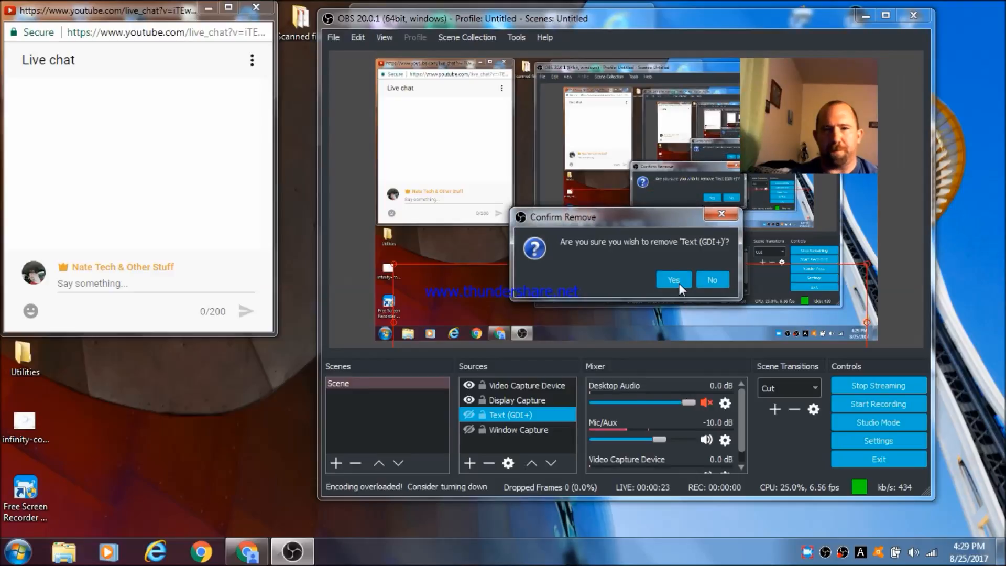
left_click(676, 280)
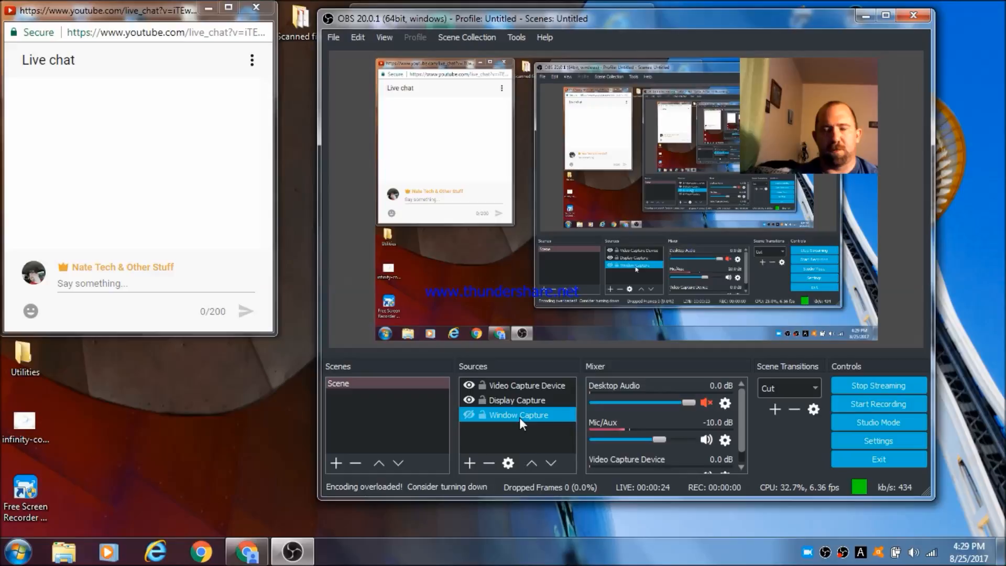
left_click(509, 427)
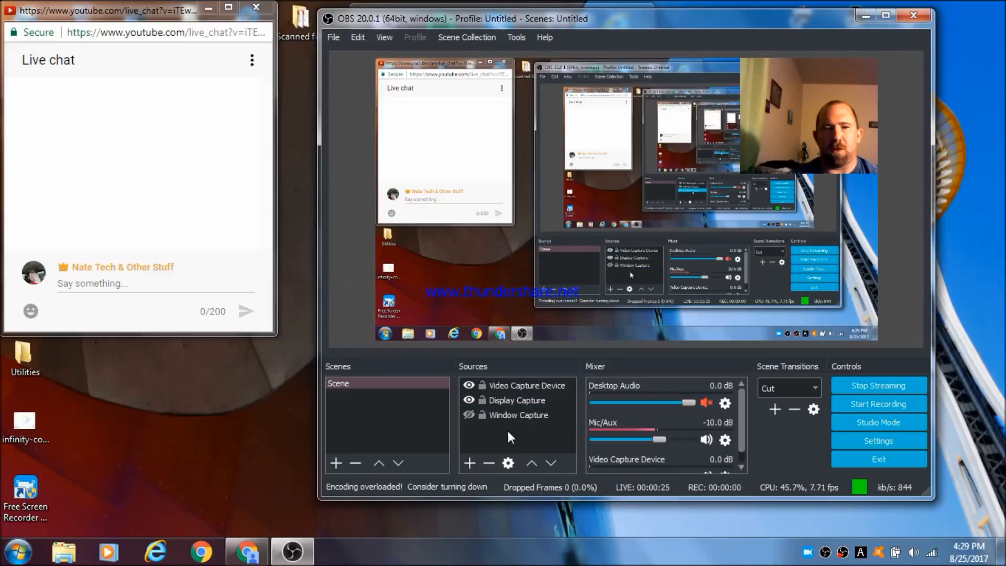
Remove the hidden Window Capture source from the scene and stop the live stream
left_click(481, 416)
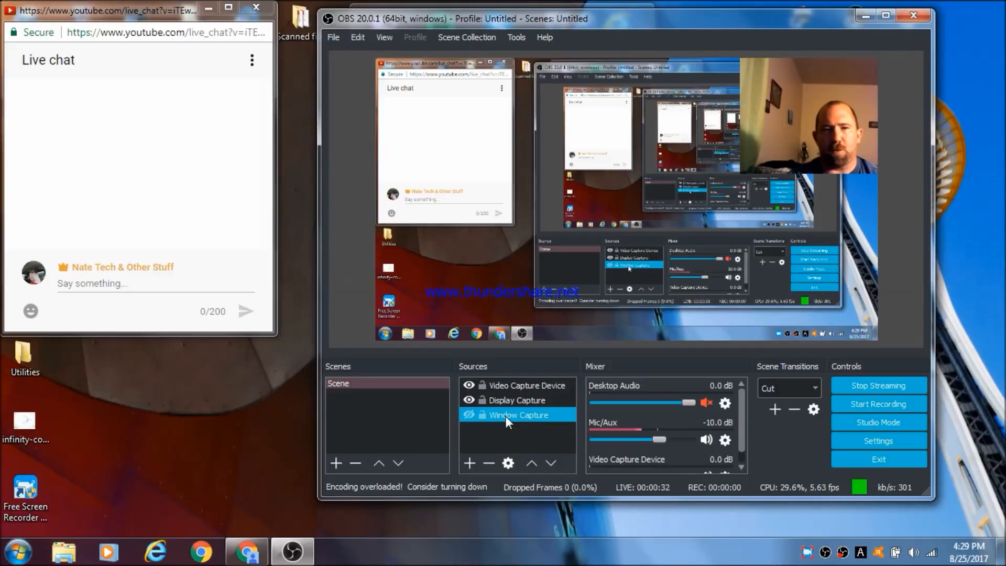
right_click(505, 416)
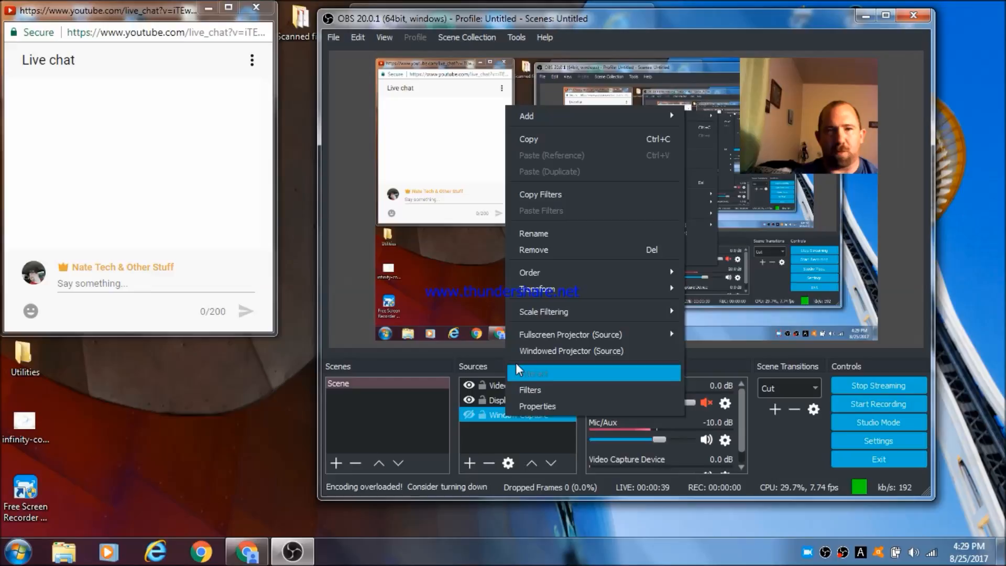
left_click(535, 250)
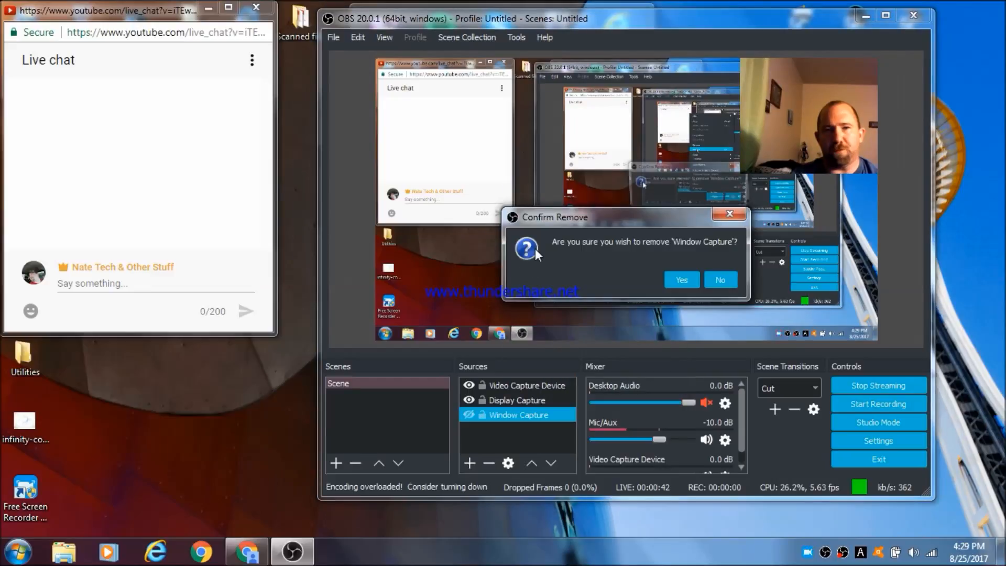
left_click(680, 279)
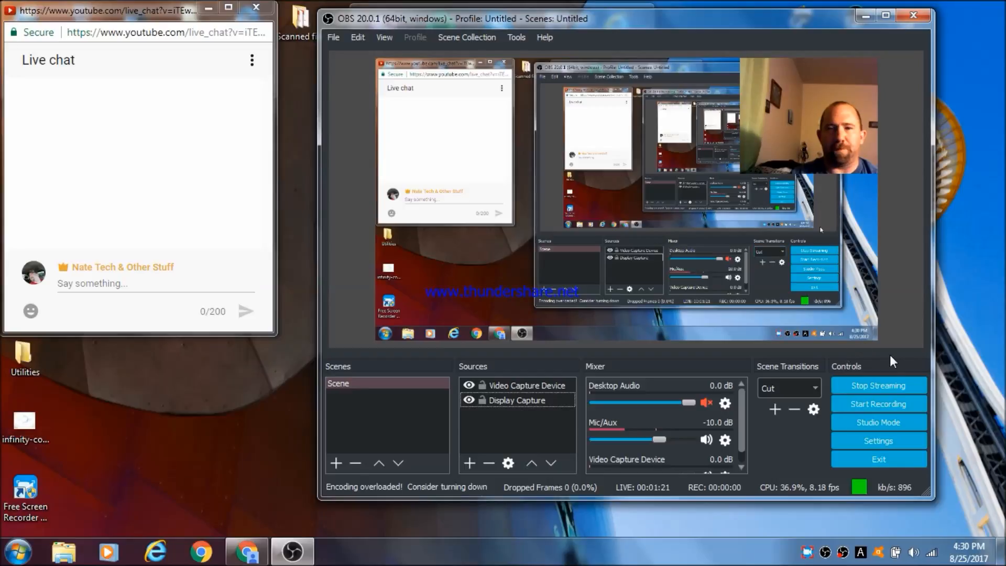
left_click(889, 385)
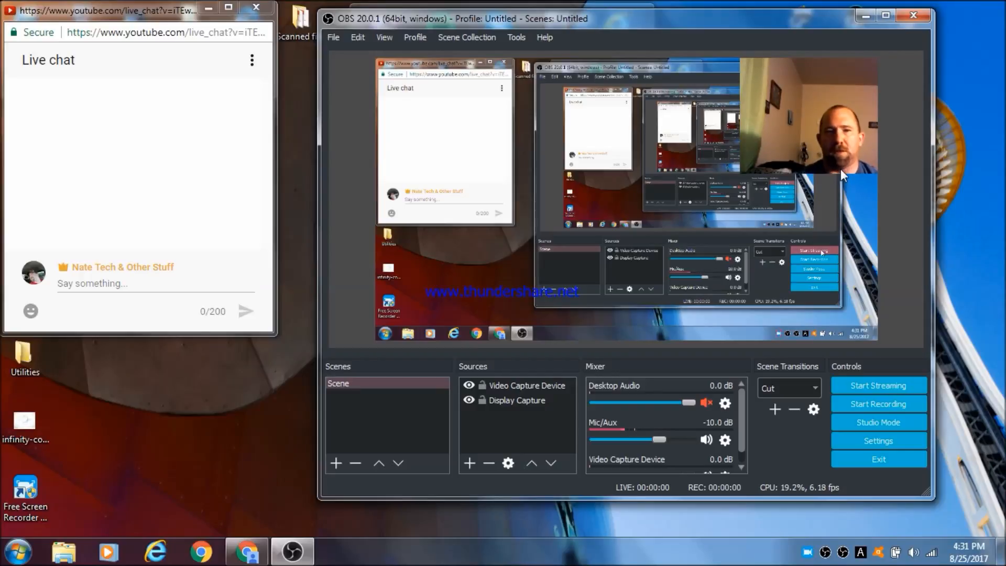
Hide the Display Capture source and remove it from the scene, leaving only the webcam
left_click(478, 403)
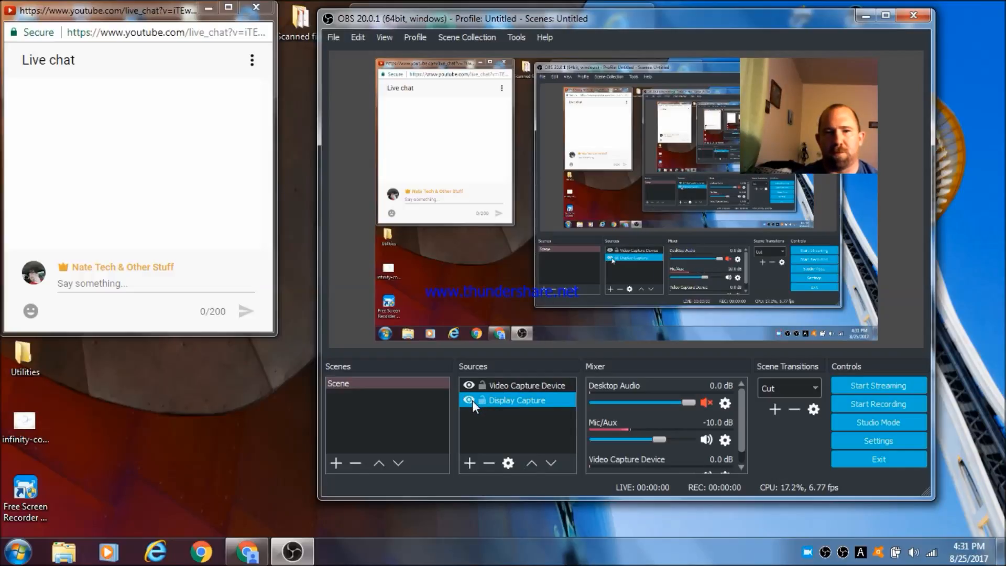
left_click(473, 400)
right_click(473, 400)
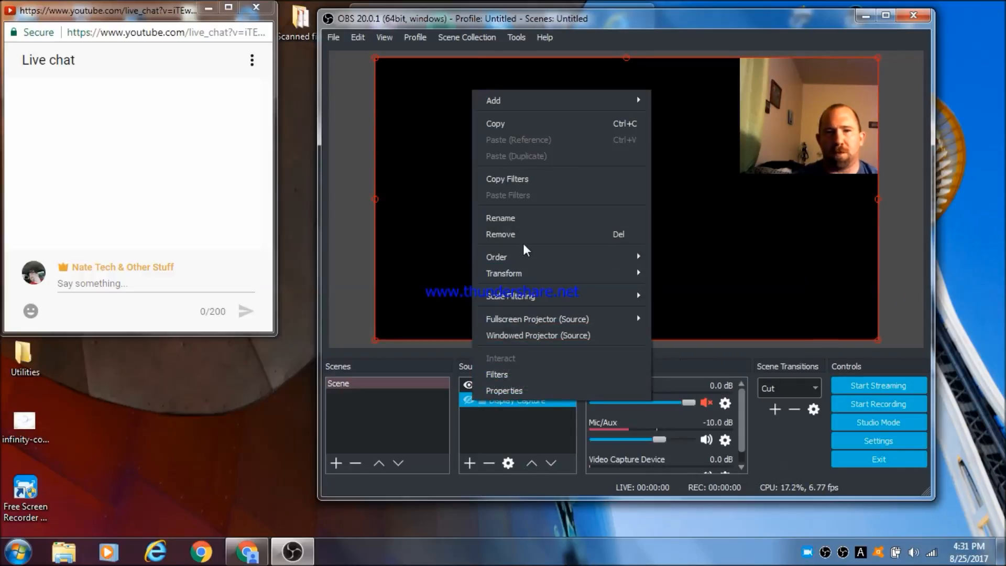
left_click(503, 234)
key("Return")
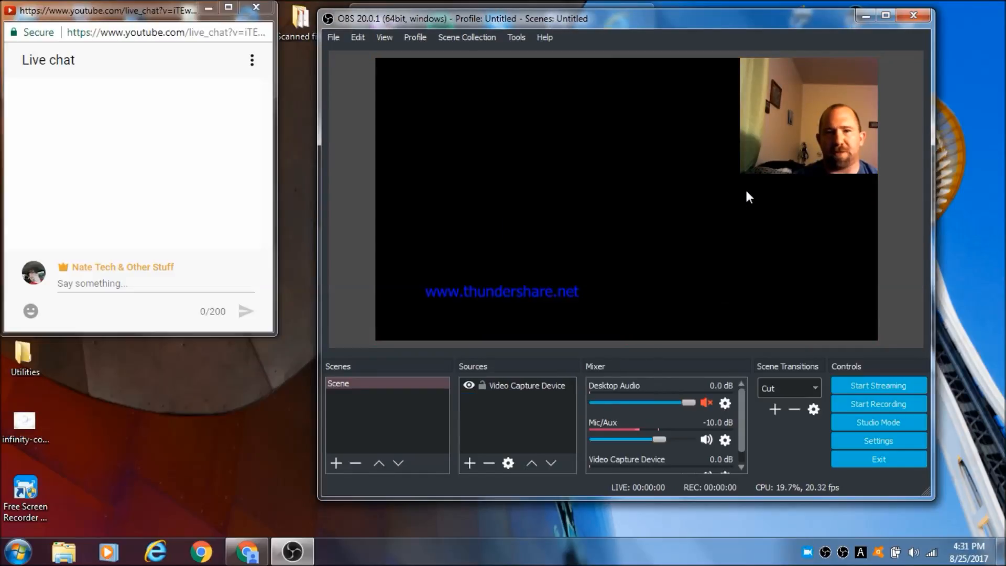
Enlarge the webcam image to the full canvas height and centre it horizontally on the canvas
left_click(755, 162)
left_click_drag(738, 172, 517, 250)
left_click_drag(745, 252, 669, 246)
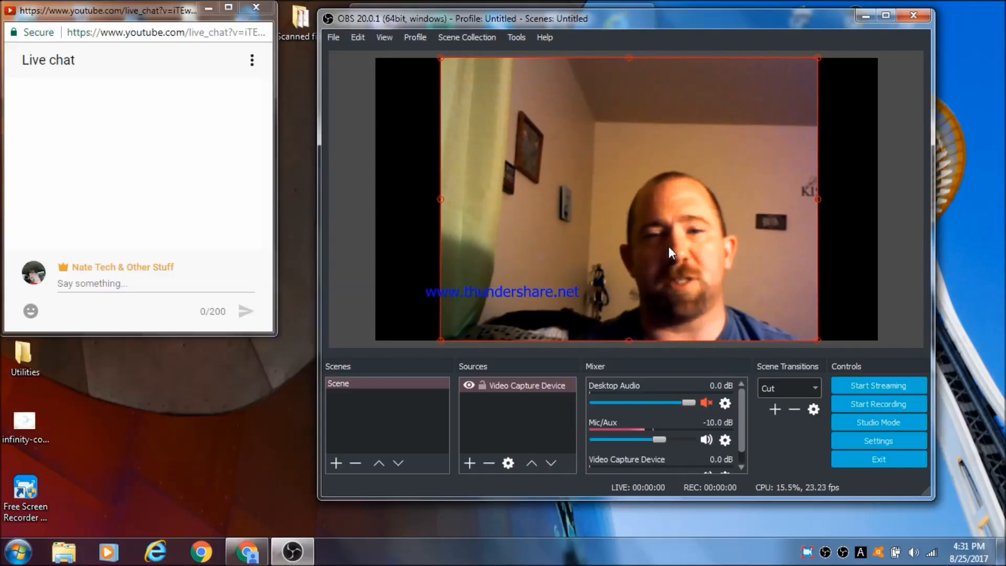
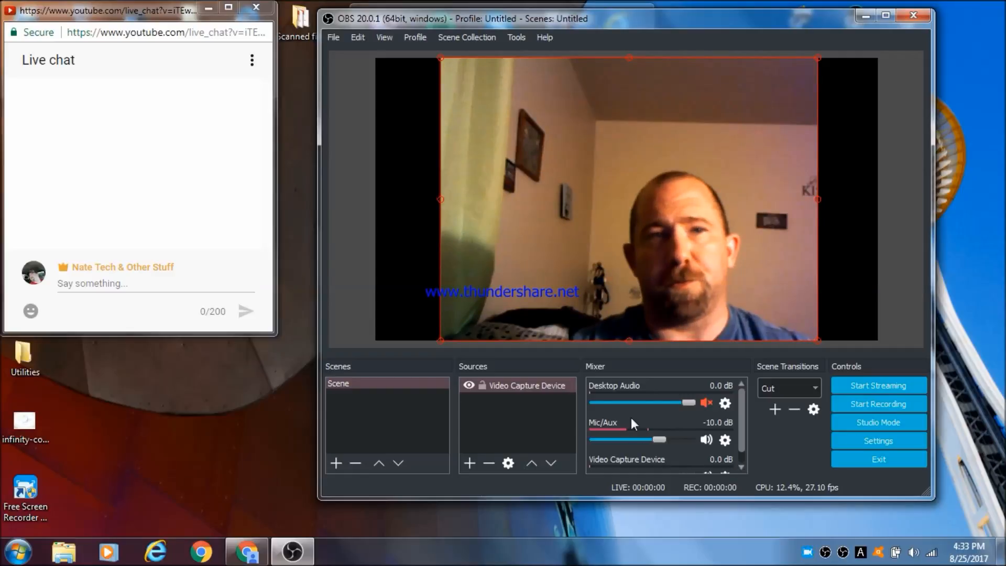
Close the popped-out live chat window
left_click(266, 14)
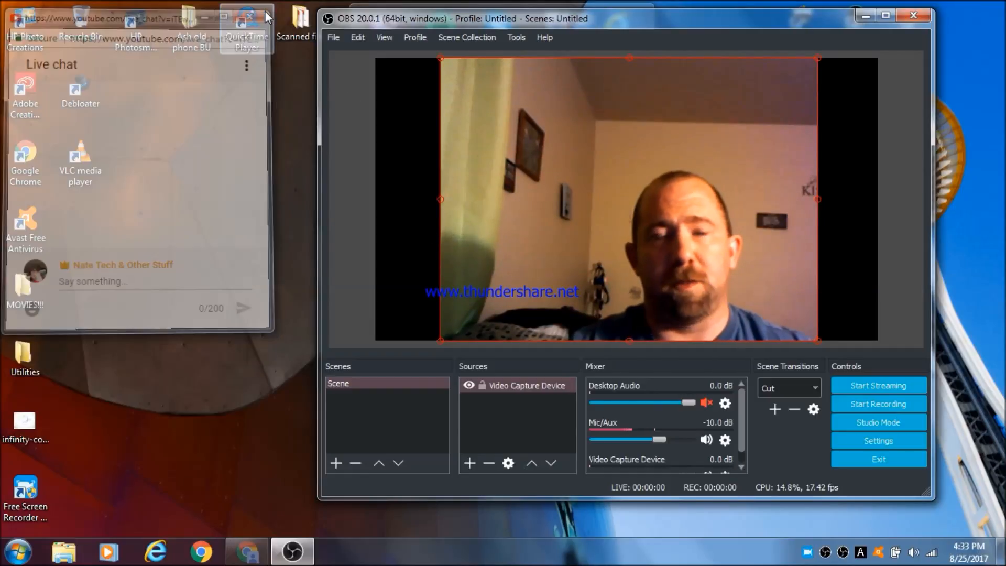